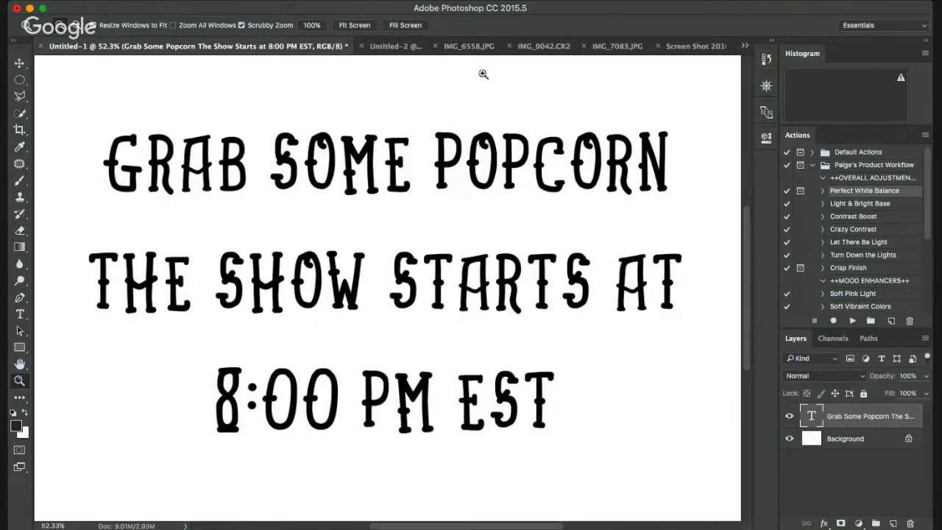
- Close the Screen Shot 2016-07-06 document and bring up the bracelet photo IMG_6558.JPG
left_click(394, 47)
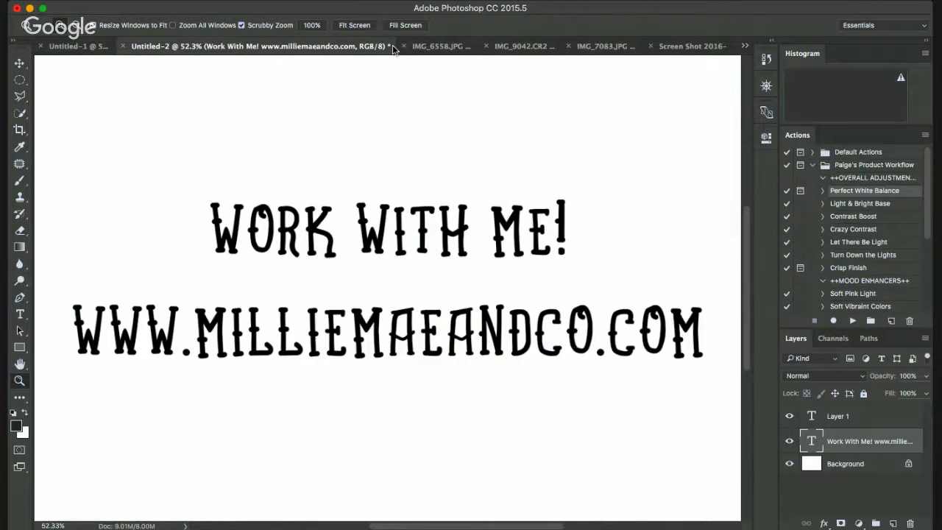
left_click(676, 51)
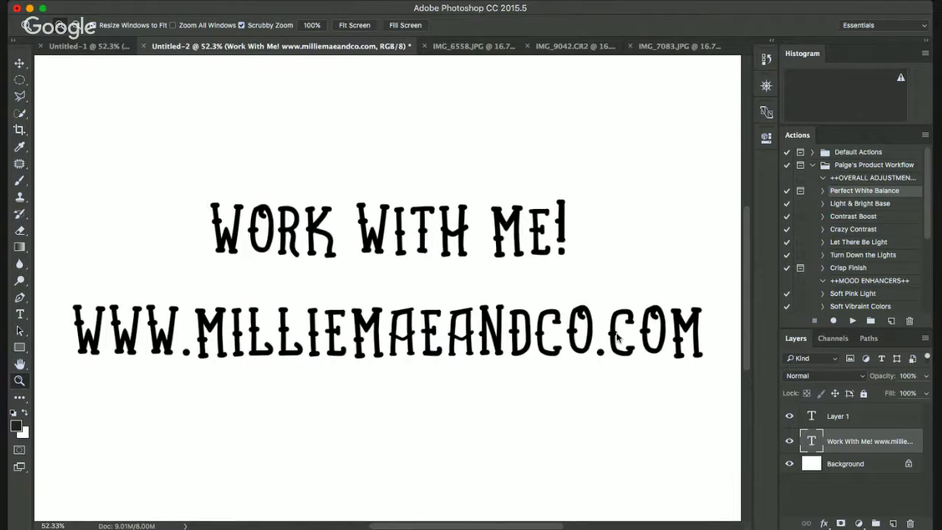
left_click(664, 350)
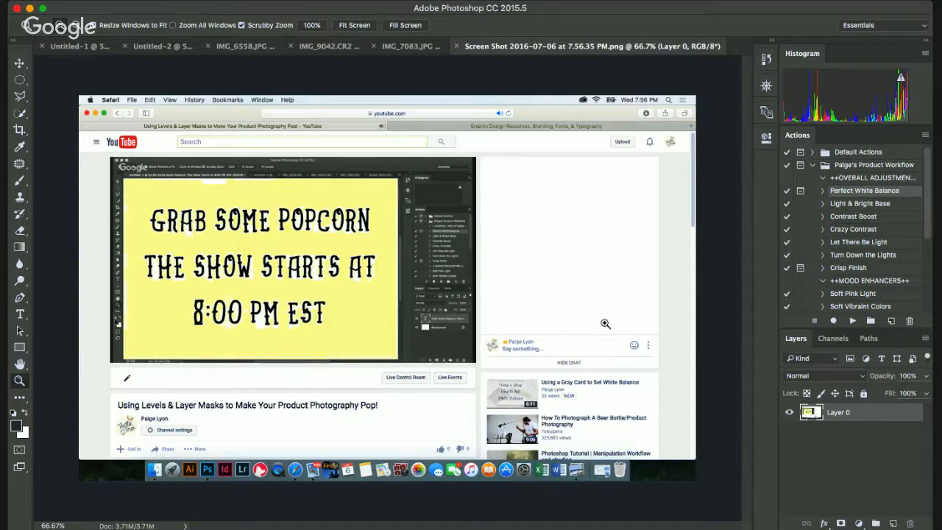
left_click(457, 46)
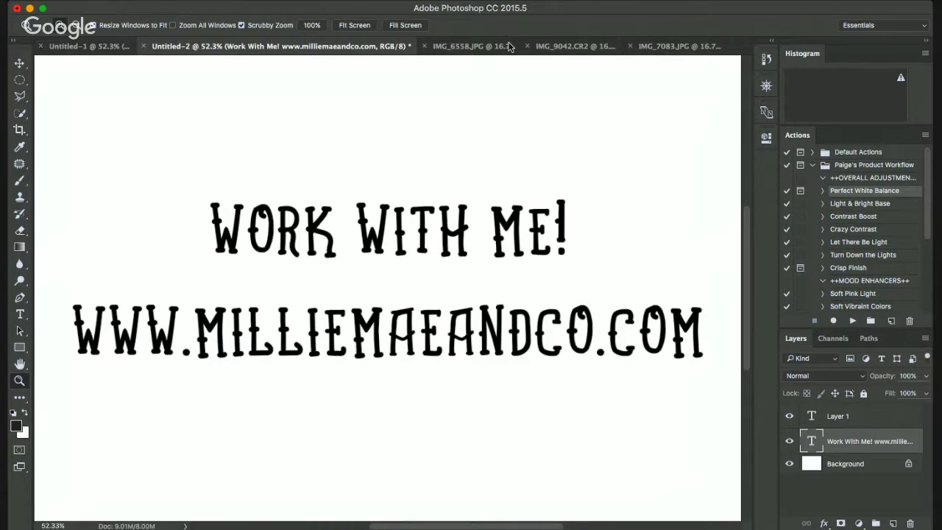
left_click(677, 46)
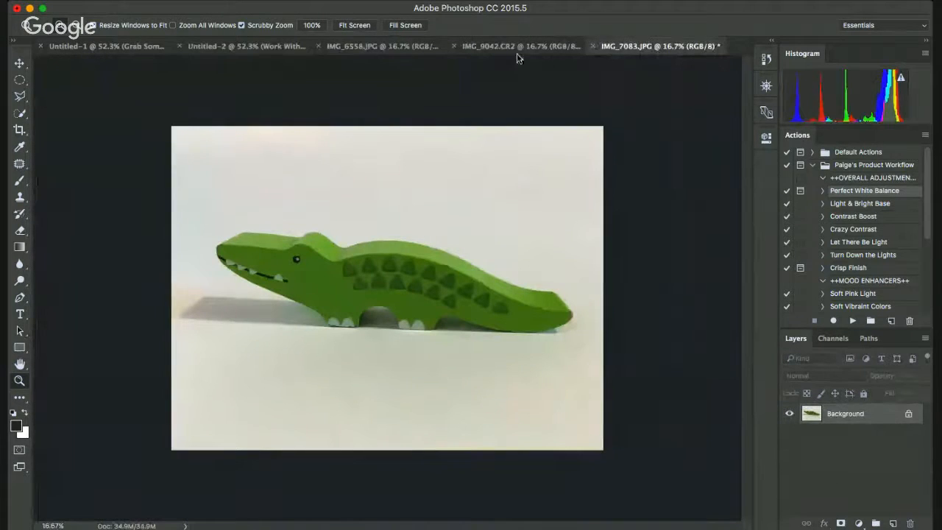
left_click(378, 46)
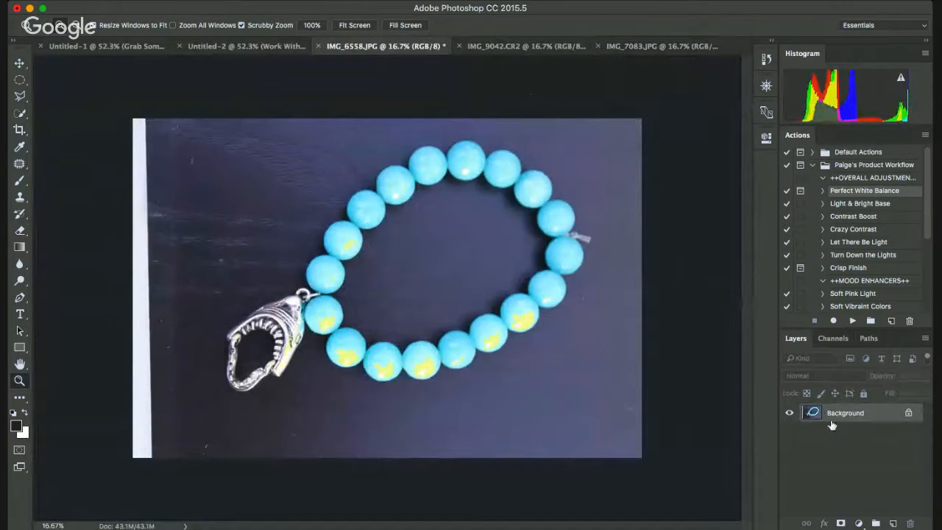
- Add an empty layer to the bracelet photo and place it beneath the photo layer
left_click(892, 522)
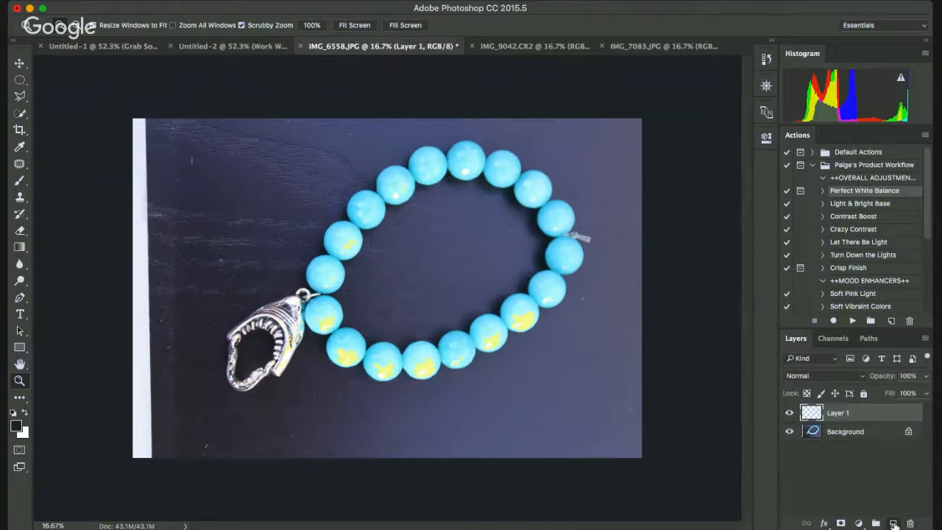
left_click(847, 432)
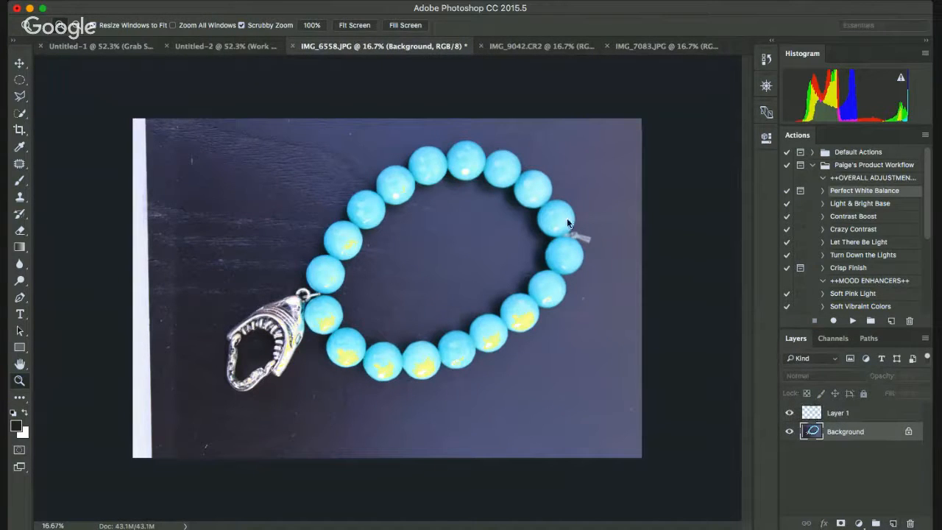
left_click_drag(849, 435, 846, 407)
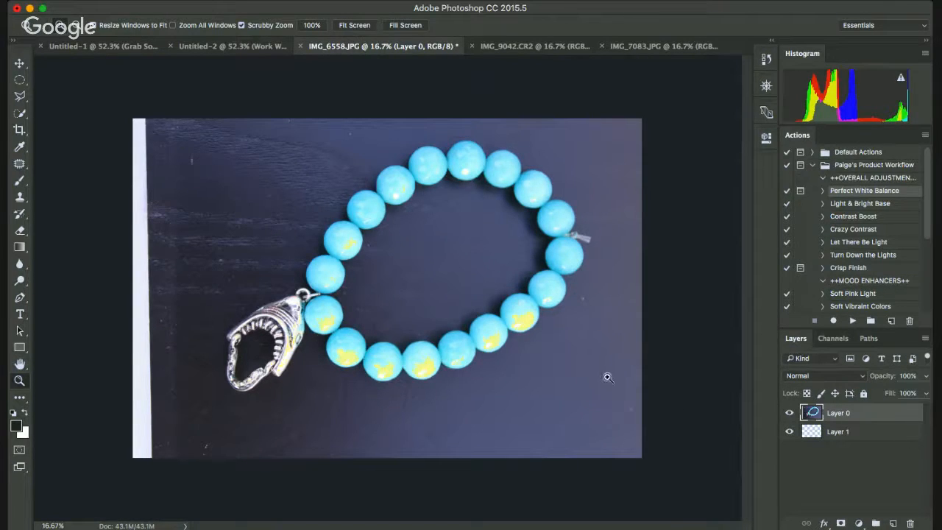
- Add a layer mask to the bracelet photo layer and ready the Brush with black as the foreground colour
left_click(841, 523)
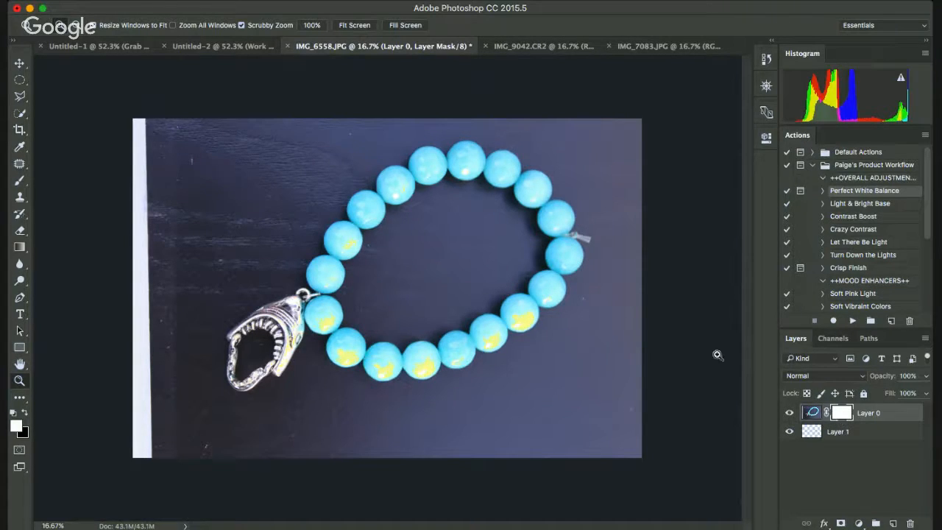
left_click(22, 188)
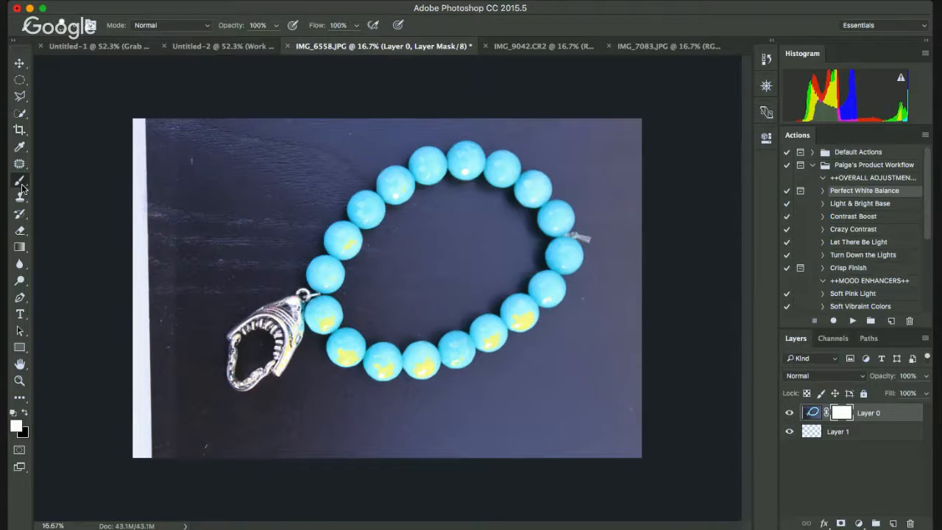
key("x")
key("x")
key("x")
key("x")
key("x")
key("x")
key("x")
key("x")
key("x")
key("x")
key("x")
- Enlarge the brush and paint black on the mask around the bracelet to hide the outer background
key("bracketright")
key("bracketright")
key("bracketright")
key("bracketright")
key("bracketright")
key("bracketright")
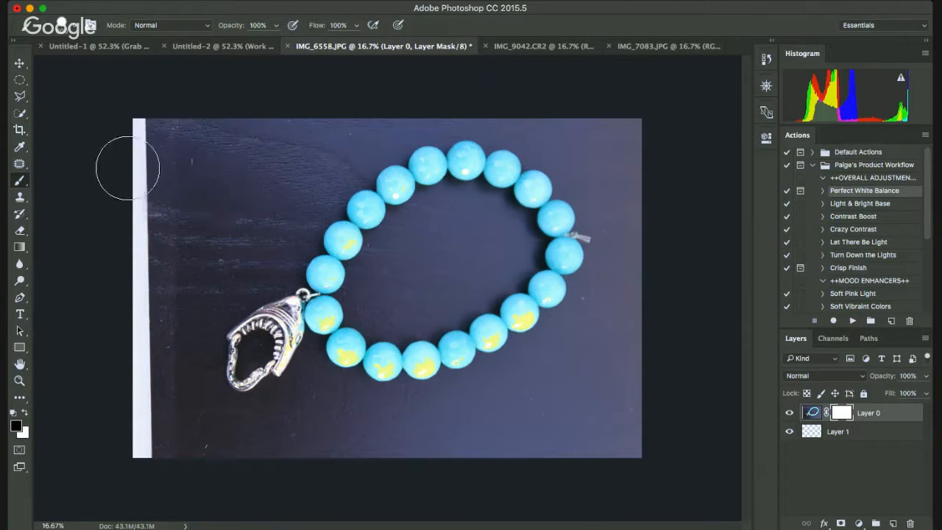
mouse_move(126, 165)
left_mouse_down()
mouse_move(225, 88)
mouse_move(123, 202)
mouse_move(271, 57)
mouse_move(90, 277)
mouse_move(229, 158)
mouse_move(40, 500)
mouse_move(156, 294)
mouse_move(58, 446)
mouse_move(184, 439)
mouse_move(173, 454)
mouse_move(248, 459)
mouse_move(394, 504)
mouse_move(507, 457)
mouse_move(602, 468)
mouse_move(671, 196)
mouse_move(595, 106)
mouse_move(563, 112)
mouse_move(346, 80)
mouse_move(212, 107)
mouse_move(329, 99)
mouse_move(213, 180)
left_mouse_up()
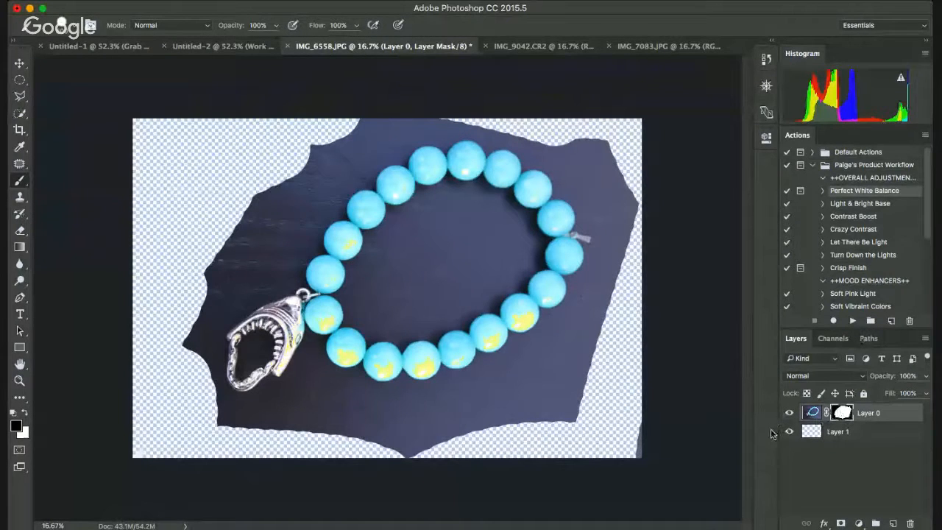
- Replace the painted mask with a blank one and select the bracelet's upper beads with the Magnetic Lasso
key("Delete")
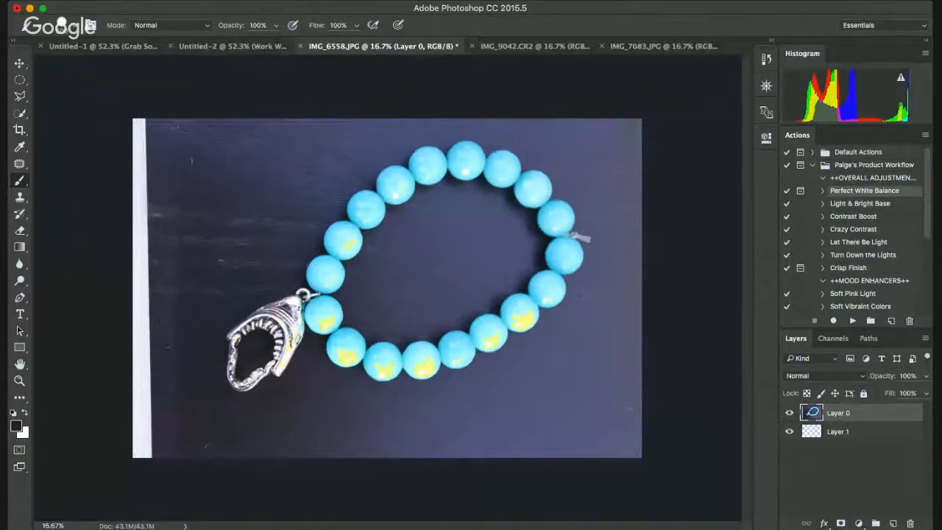
left_click(840, 523)
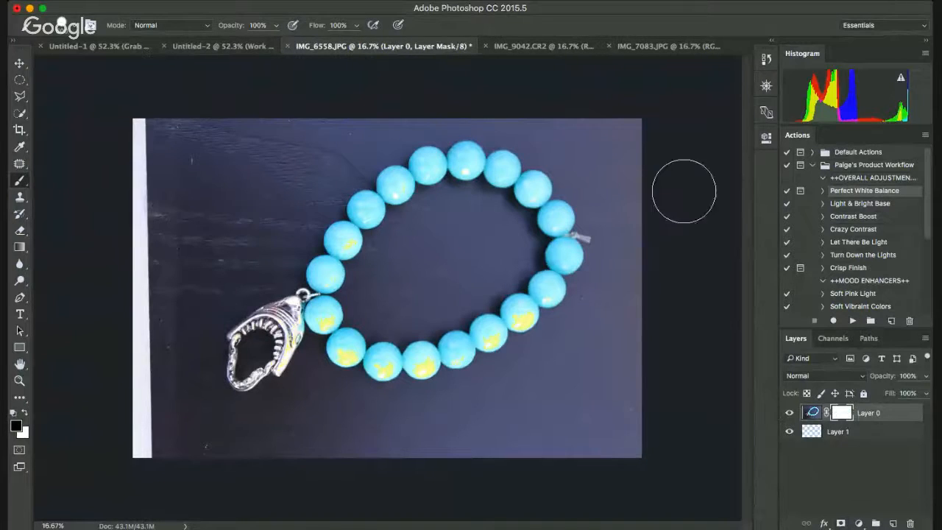
left_click(20, 99)
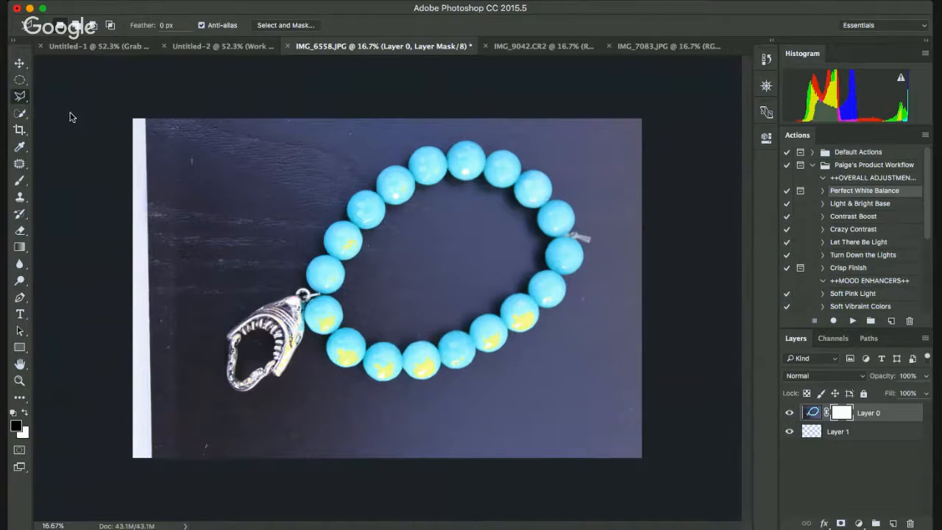
key("shift+l")
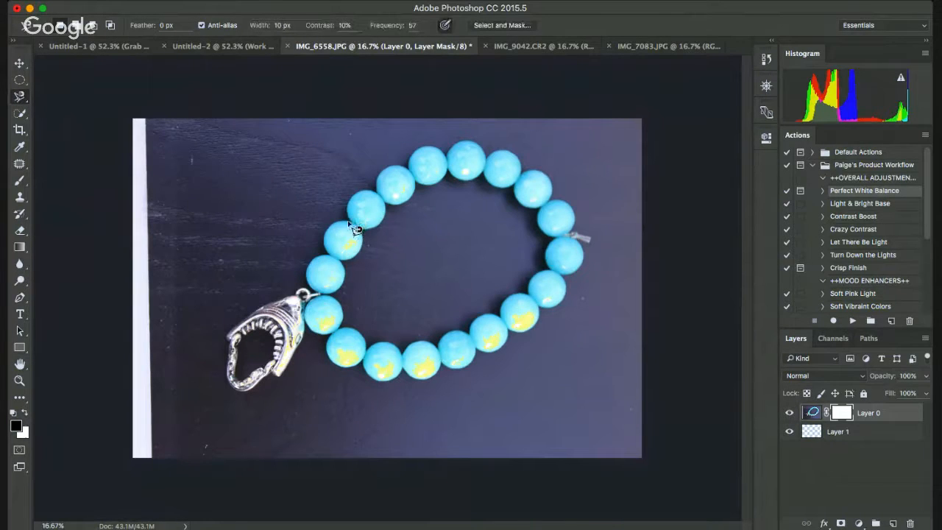
left_click(353, 220)
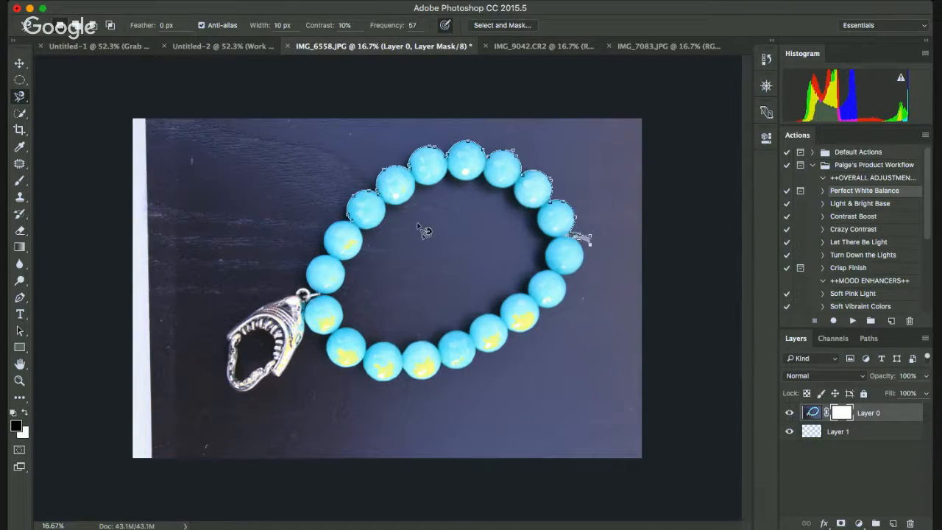
double_click(360, 228)
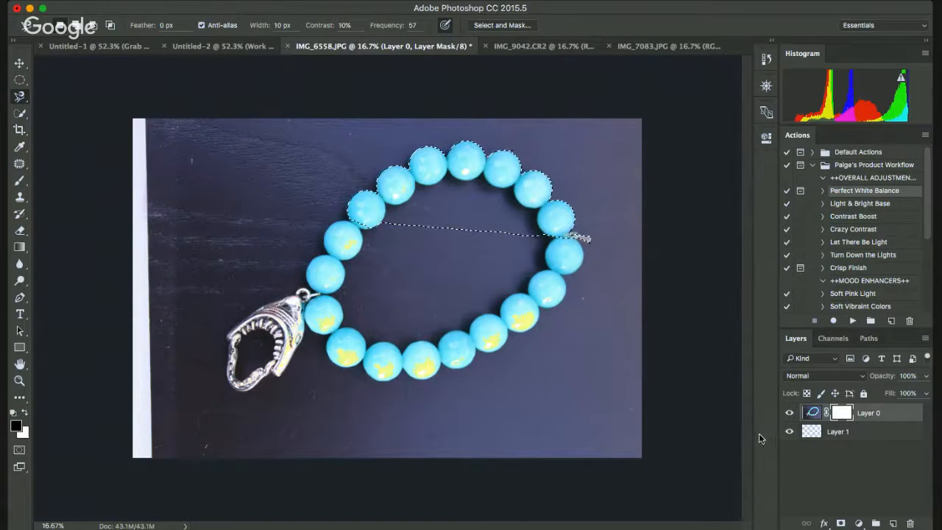
- Try masking the photo layer with the bead selection instead of the blank mask, and undo it and deselect
key("super+z")
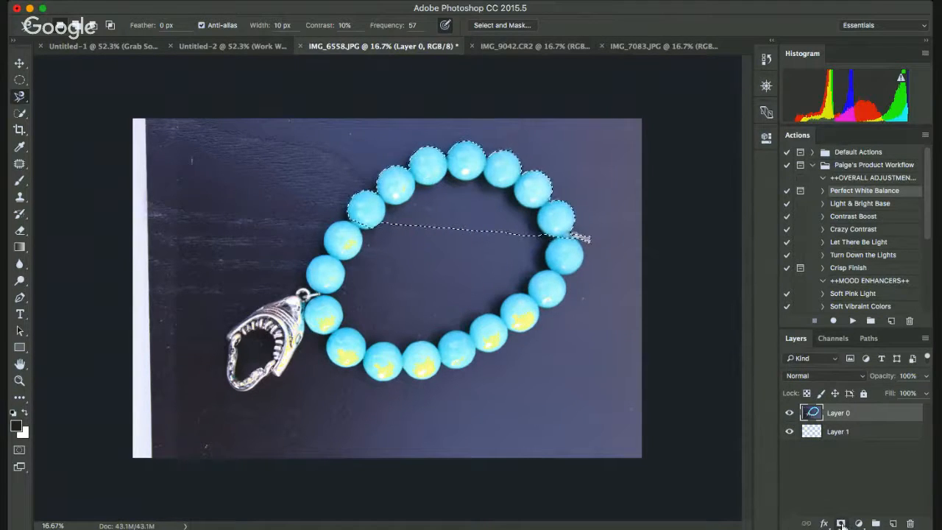
left_click(840, 523)
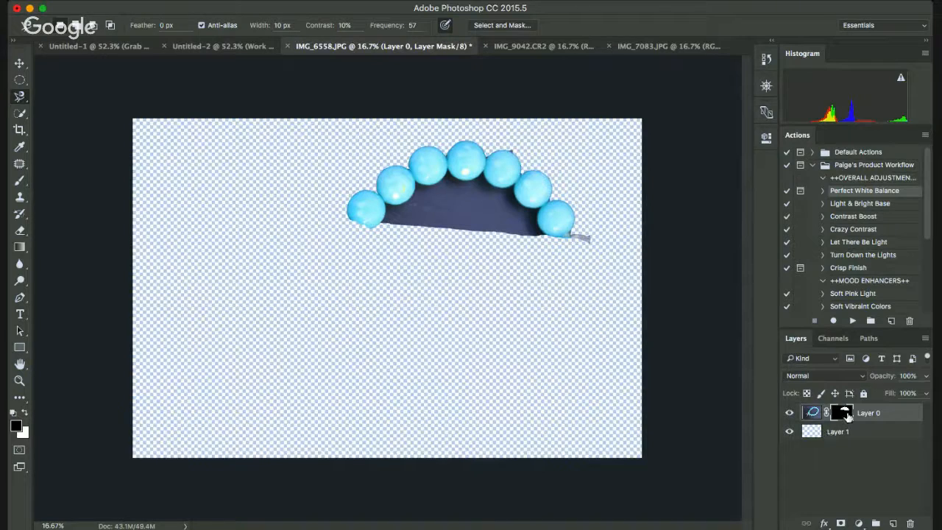
key("ctrl+z")
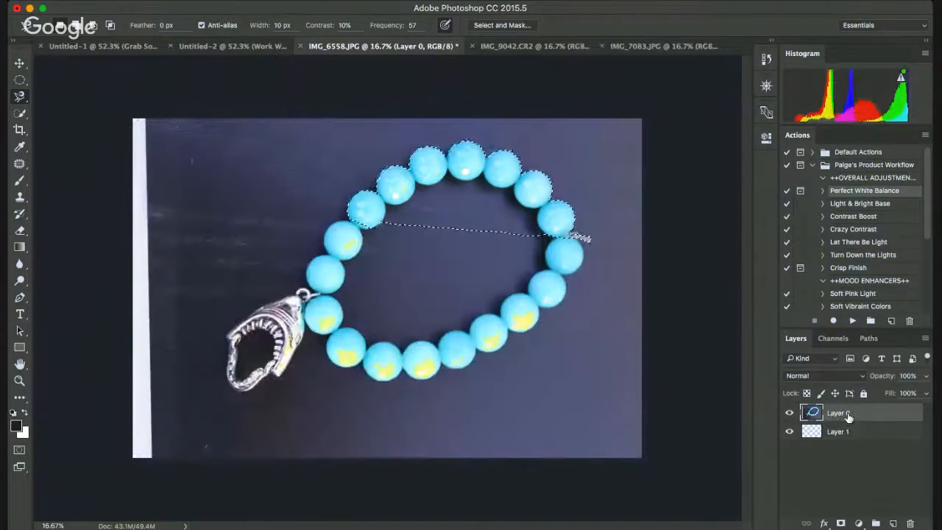
key("ctrl+d")
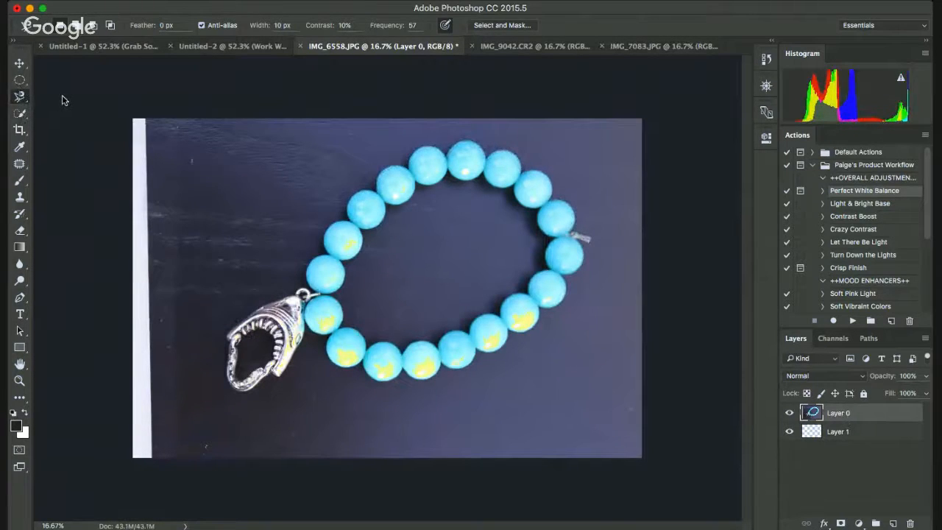
- Draw freehand Lasso selections across the bracelet and along the lower edges of two bottom beads
key("shift+l")
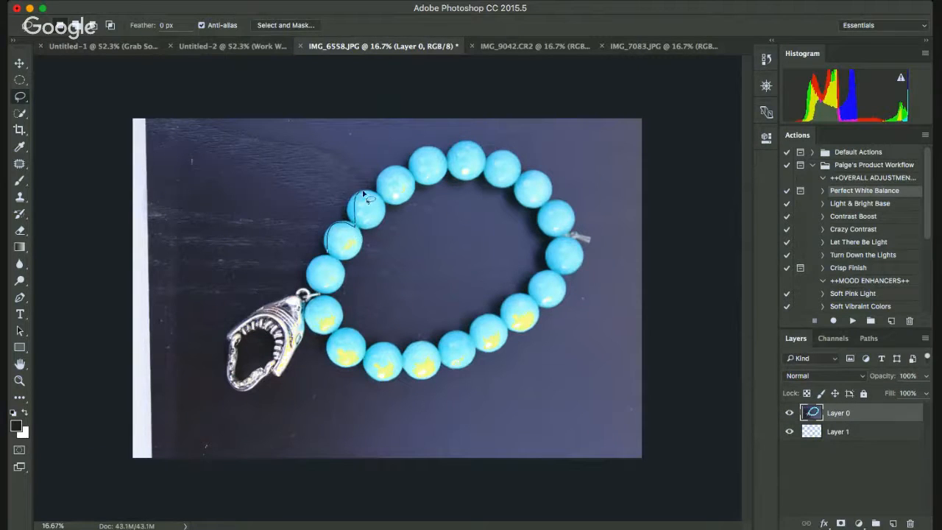
mouse_move(378, 200)
left_mouse_down()
mouse_move(394, 256)
mouse_move(462, 252)
mouse_move(448, 321)
mouse_move(424, 313)
mouse_move(424, 368)
mouse_move(334, 278)
mouse_move(214, 253)
mouse_move(480, 274)
mouse_move(488, 282)
mouse_move(417, 345)
mouse_move(392, 254)
mouse_move(474, 235)
mouse_move(380, 140)
mouse_move(454, 274)
mouse_move(516, 292)
left_mouse_up()
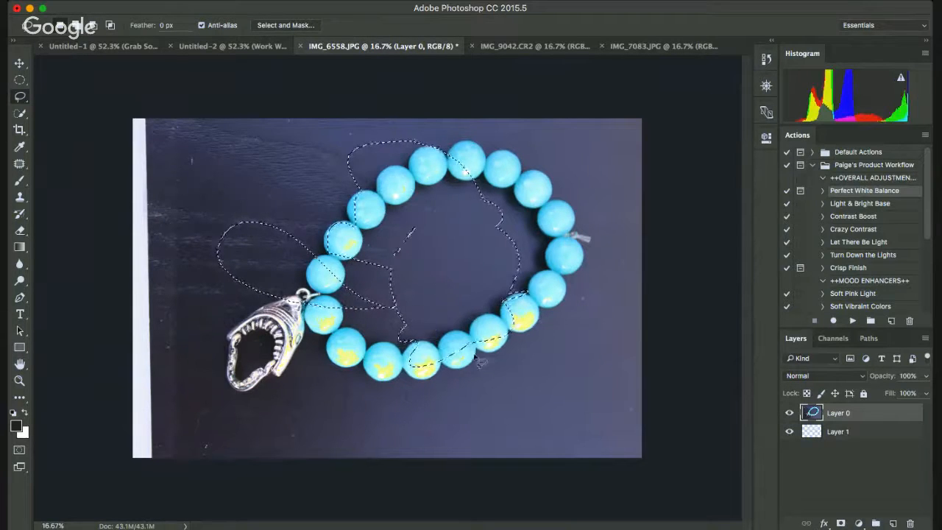
left_click(447, 370)
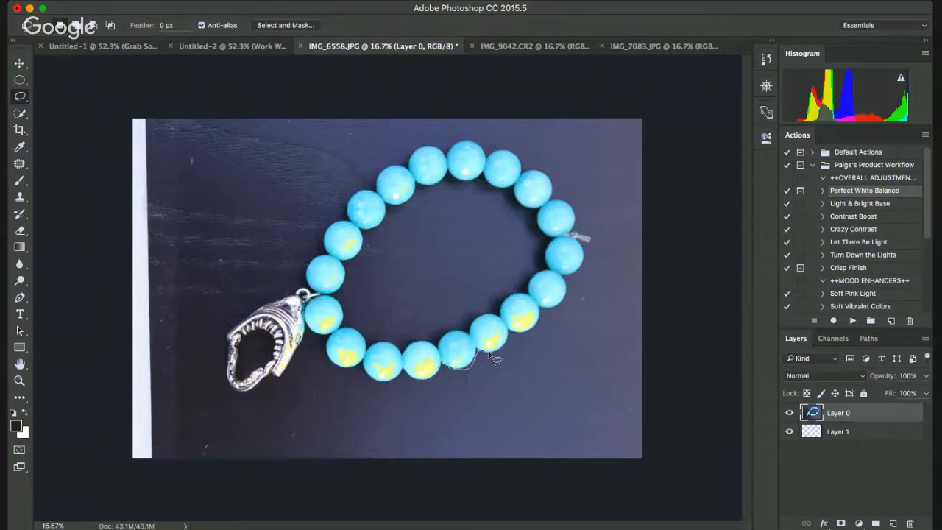
left_click_drag(512, 337, 513, 340)
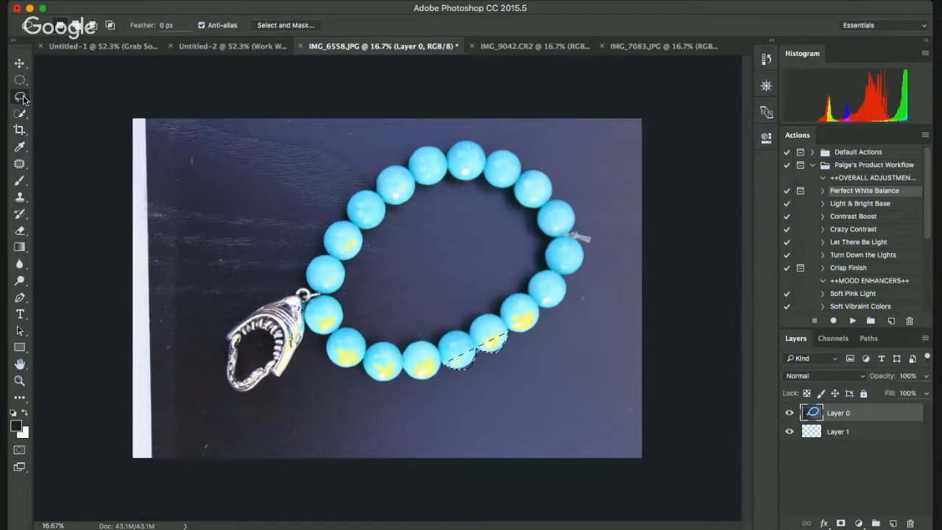
- Draw a straight-sided Polygonal Lasso selection across the bracelet's middle, closing it at its starting point, and deselect it
key("shift+l")
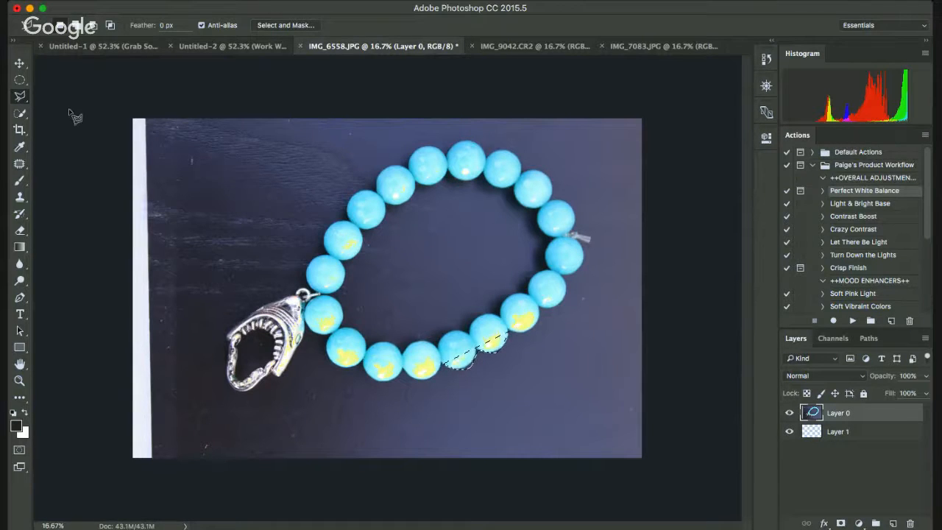
left_click(326, 251)
left_click(419, 239)
left_click(421, 282)
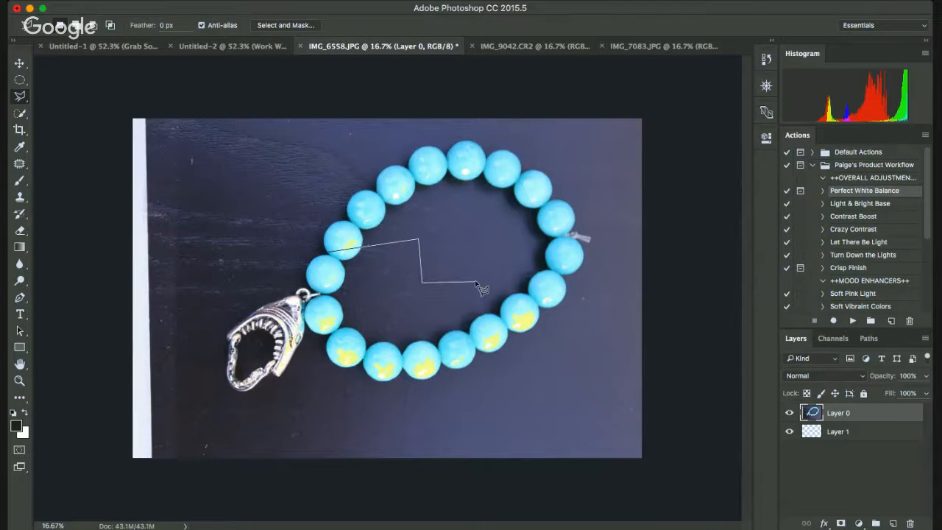
left_click(477, 281)
left_click(483, 233)
left_click(530, 257)
left_click(318, 226)
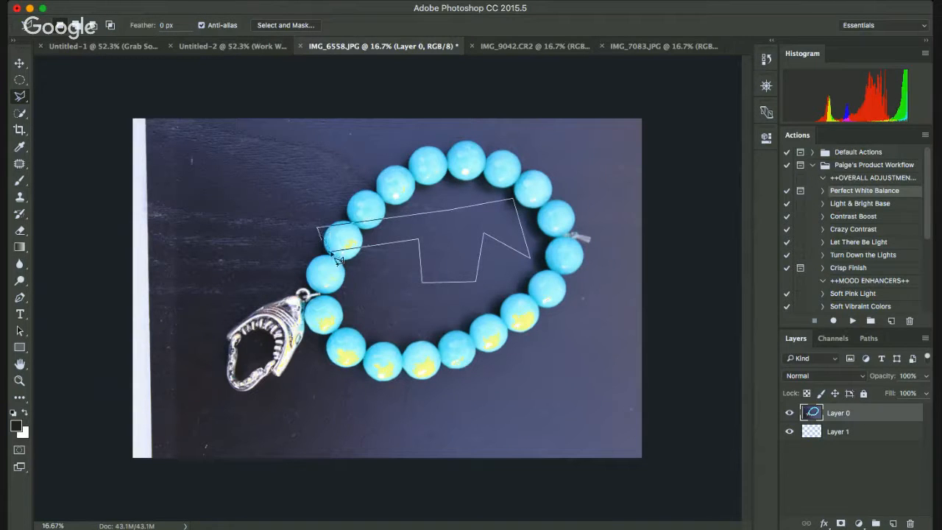
left_click(328, 252)
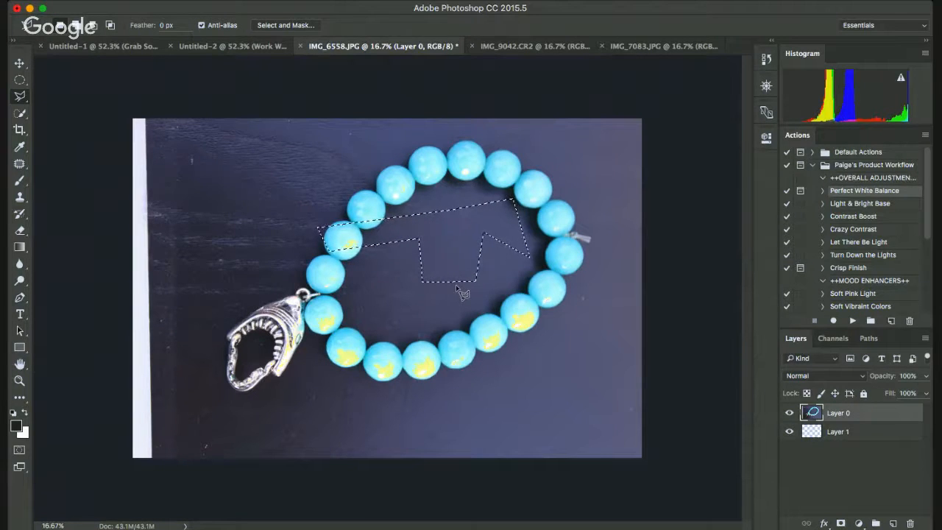
key("super+d")
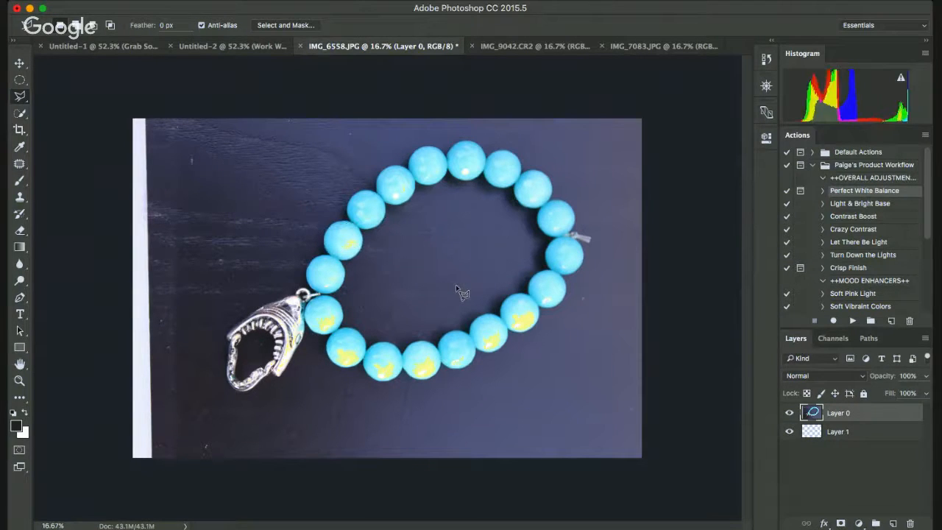
- Sample the bracelet's upper and left-side beads one after another with the Magic Wand
left_click(20, 115)
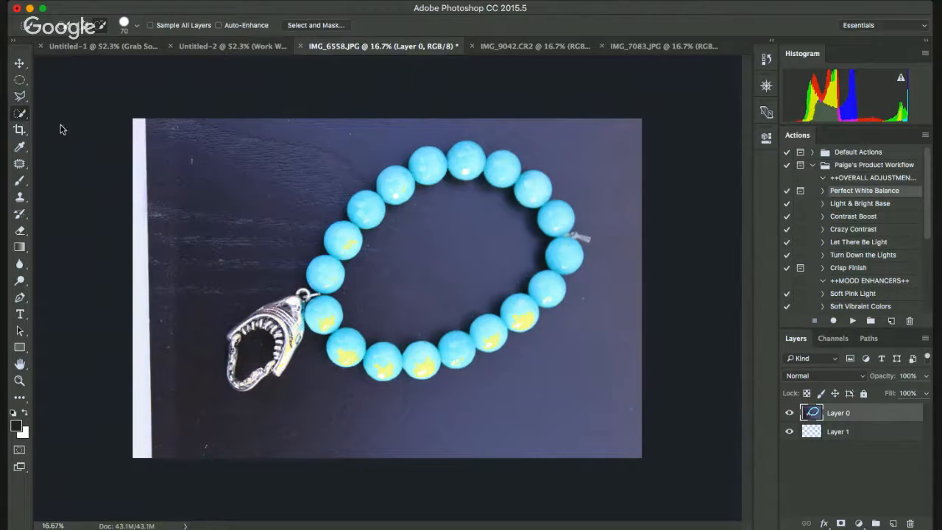
key("shift+w")
left_click(358, 210)
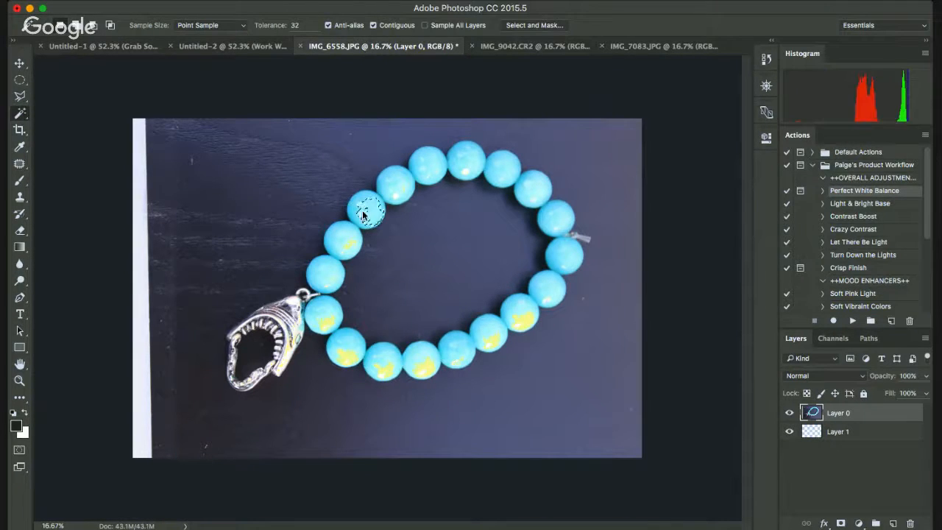
left_click(401, 186)
left_click(429, 167)
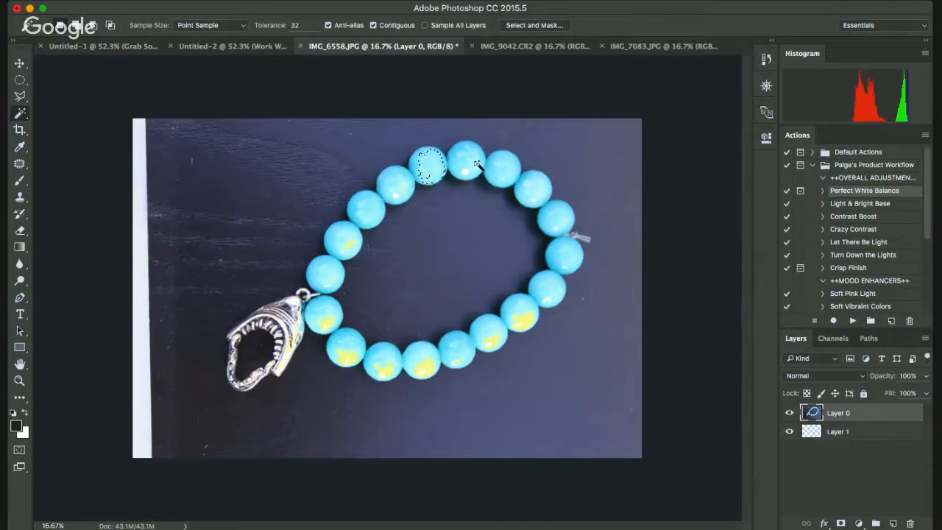
left_click(466, 158)
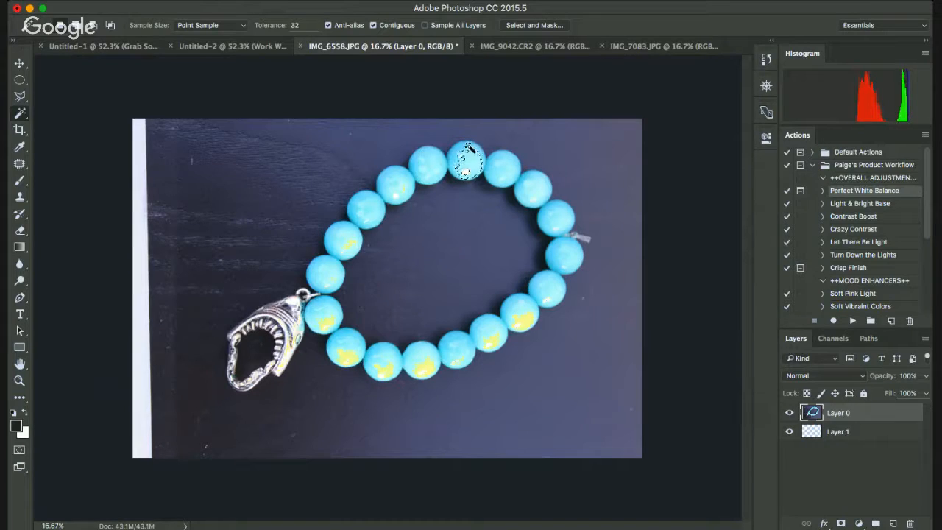
left_click(478, 150)
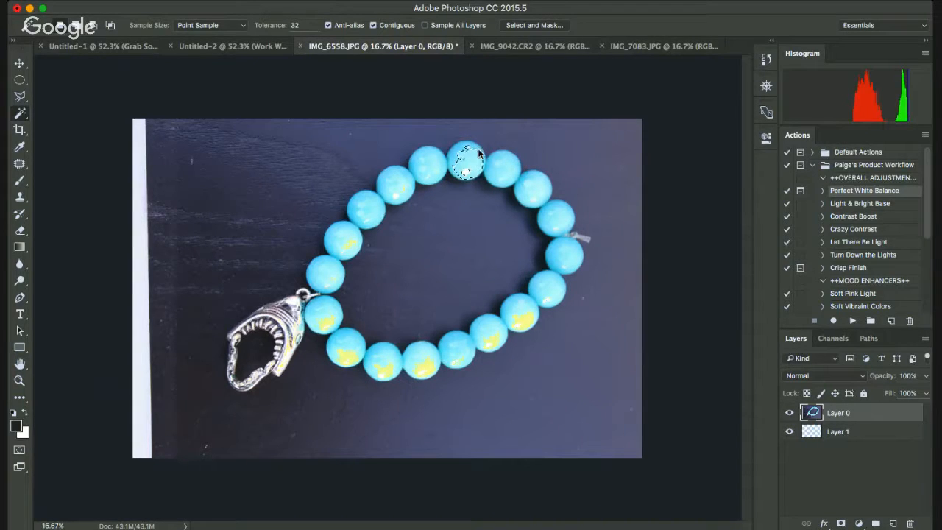
left_click(477, 151)
left_click(454, 157)
left_click(431, 164)
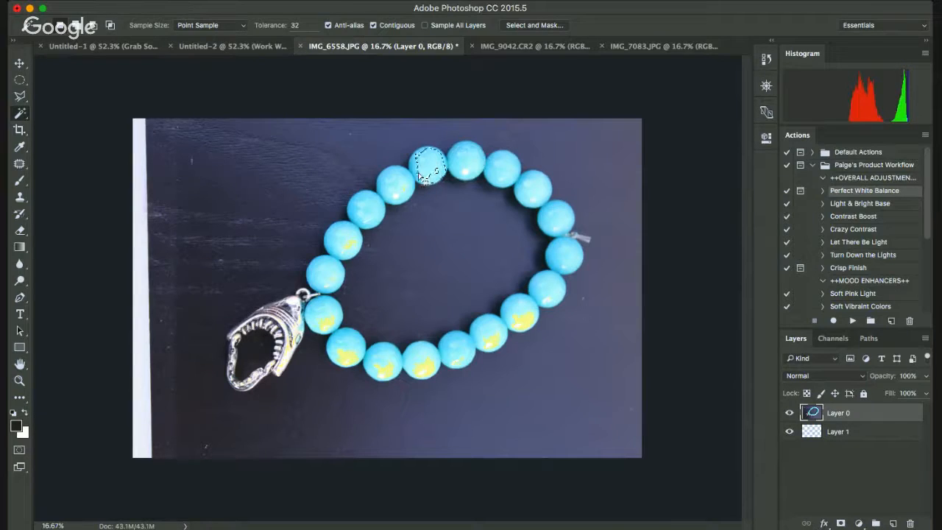
left_click(392, 185)
left_click(372, 210)
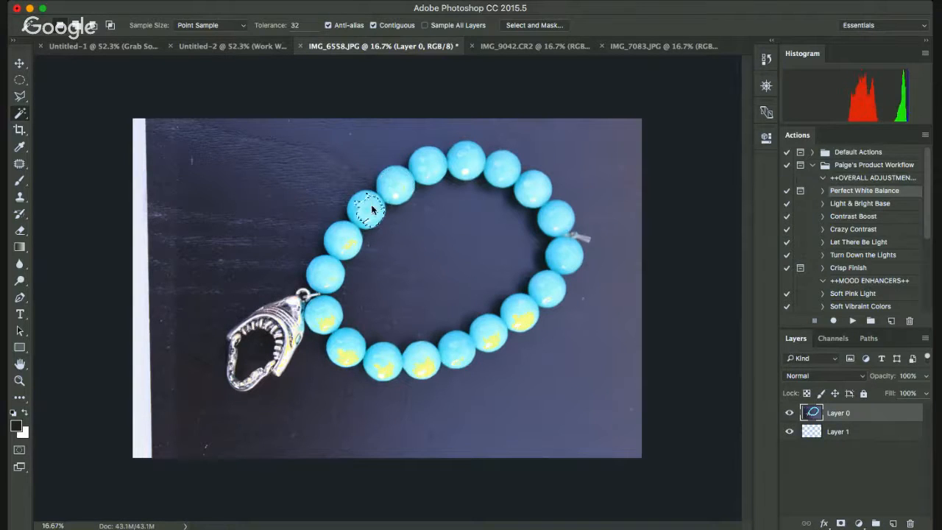
left_click(341, 235)
left_click(325, 277)
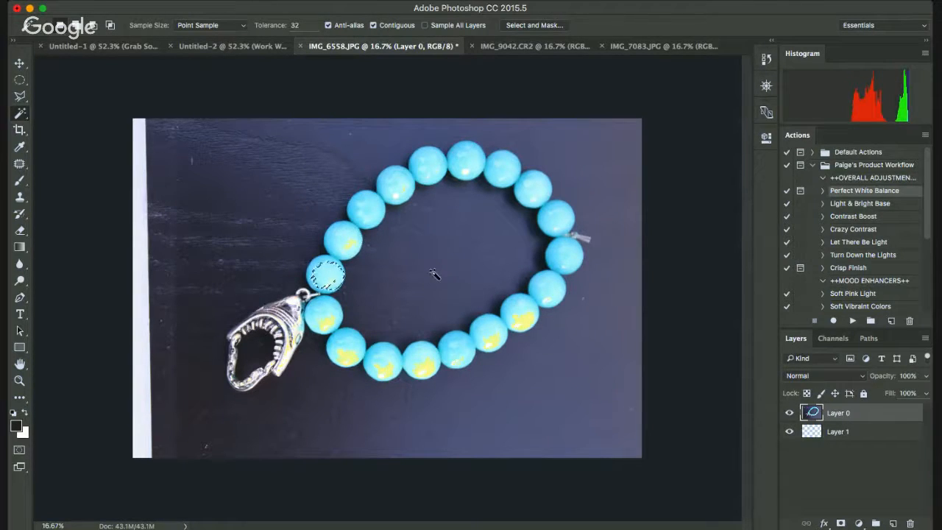
- Build a Magic Wand selection of the dark background outside and inside the bracelet, subtract from its inner area, and deselect
left_click(604, 178)
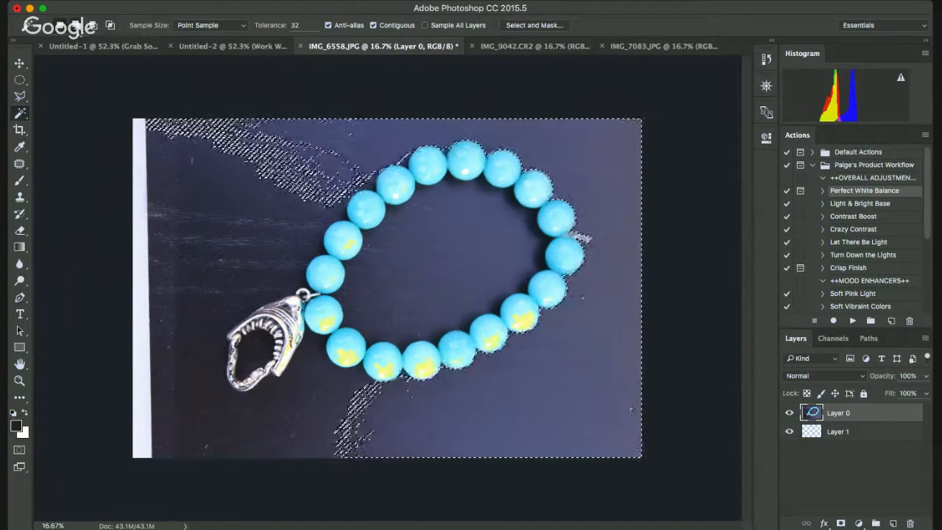
left_click(378, 278)
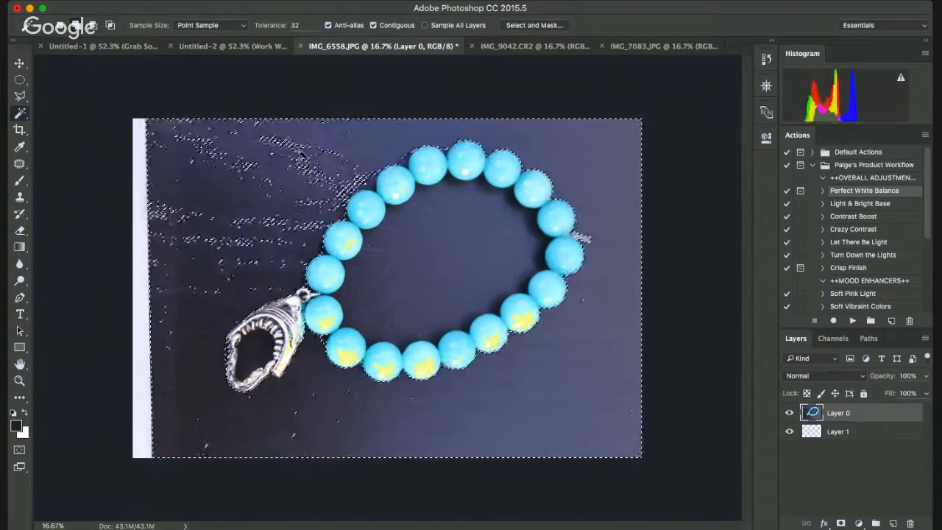
left_click(421, 271)
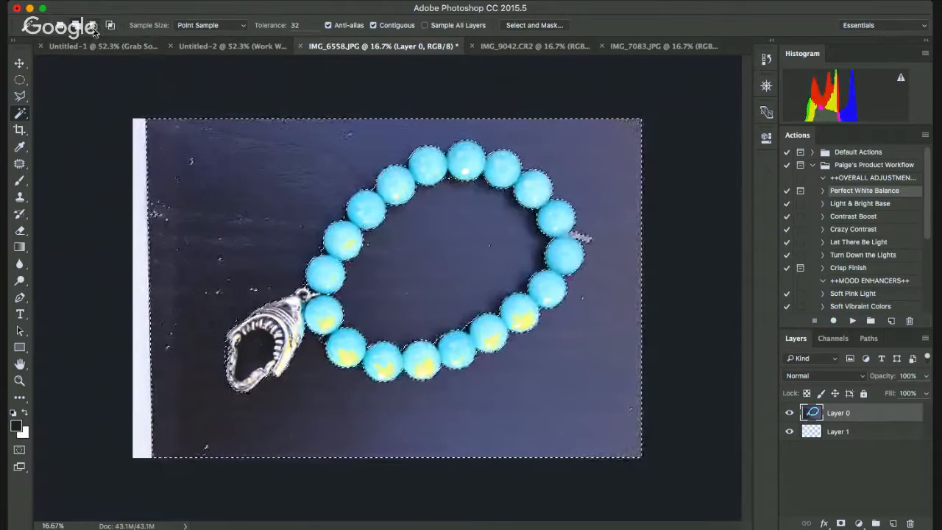
left_click(431, 274)
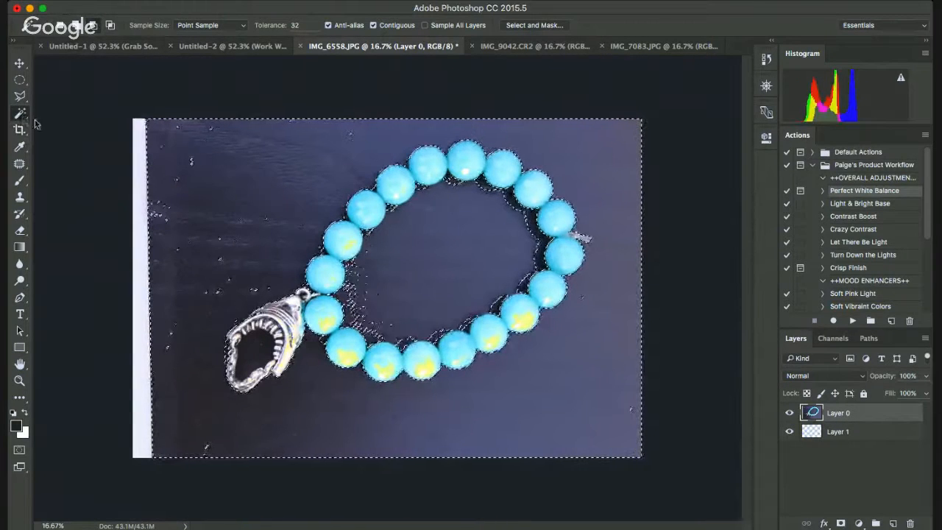
key("shift+w")
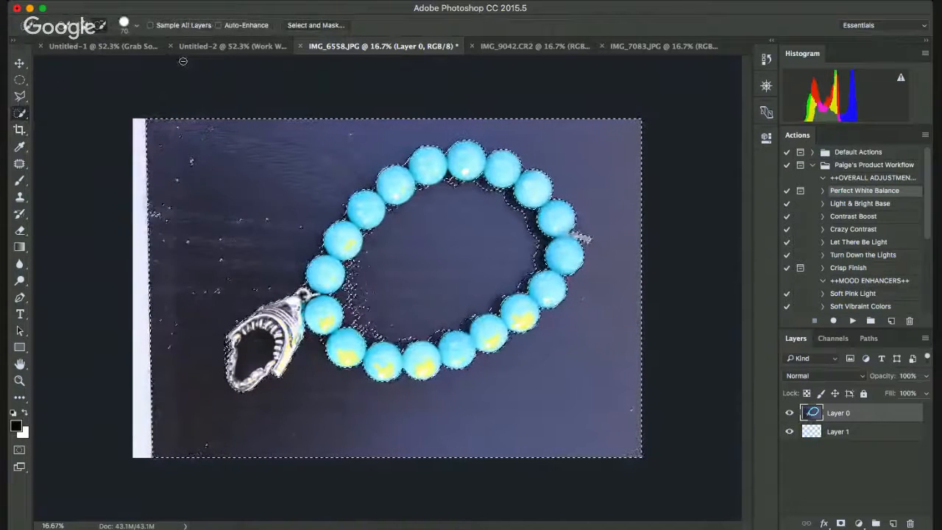
key("super+d")
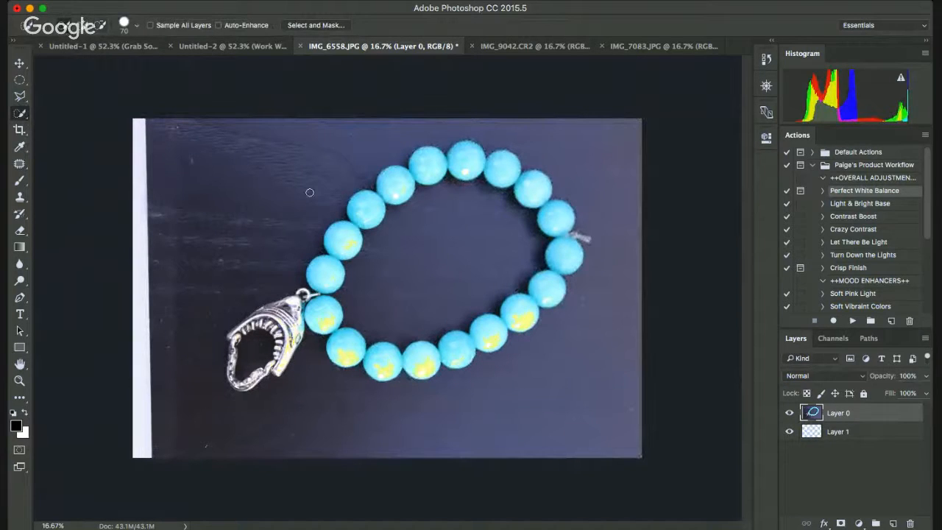
- Quick-select two neighbouring upper-left beads and subtract part of the upper one from the selection
left_click_drag(361, 201, 394, 185)
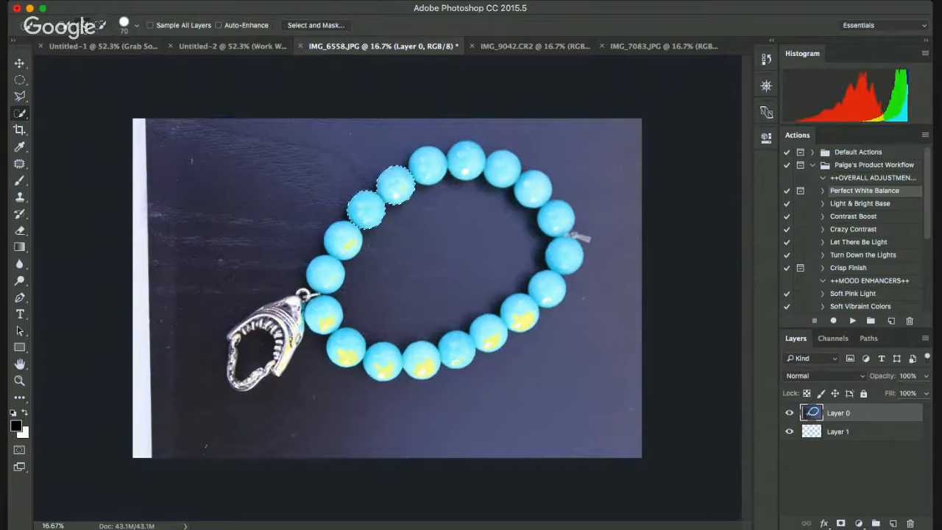
left_click(101, 28)
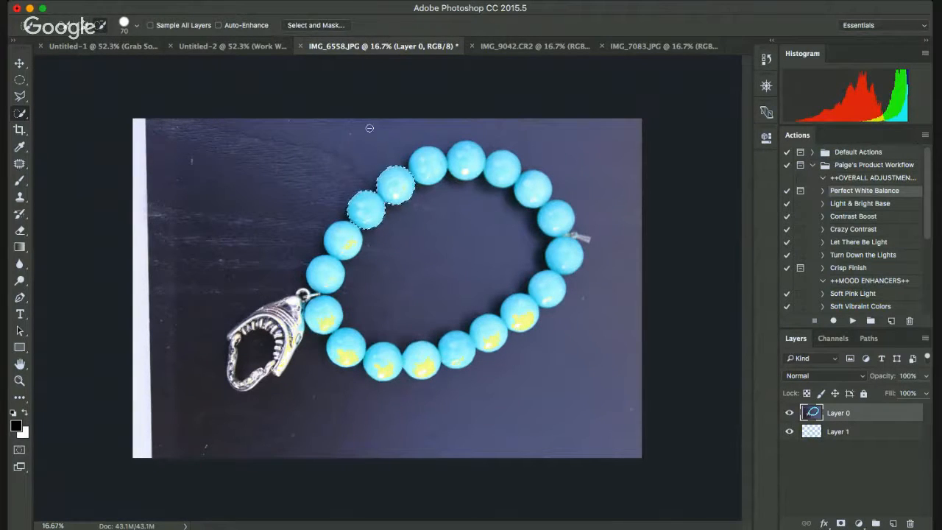
left_click(403, 183)
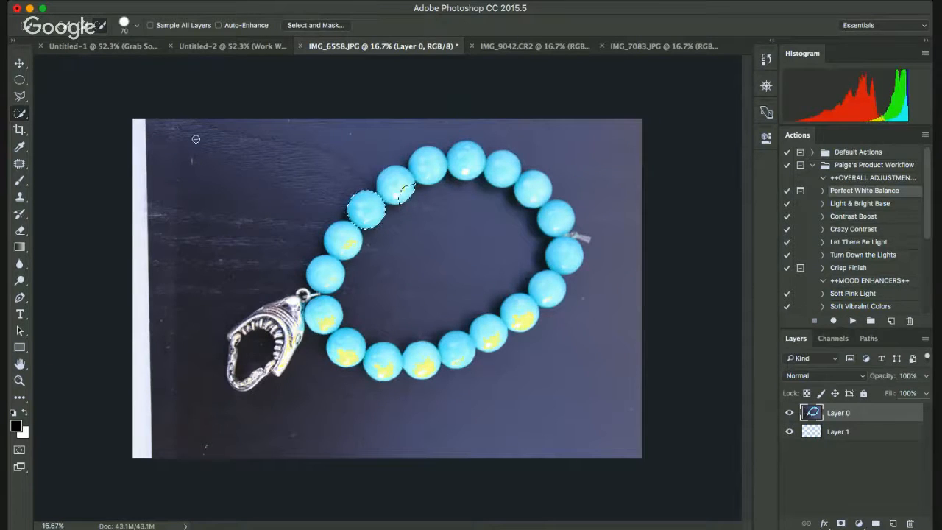
- Restore the subtracted bead and extend the quick selection across the bracelet's top beads and down to the bead below the cord end
left_click(83, 26)
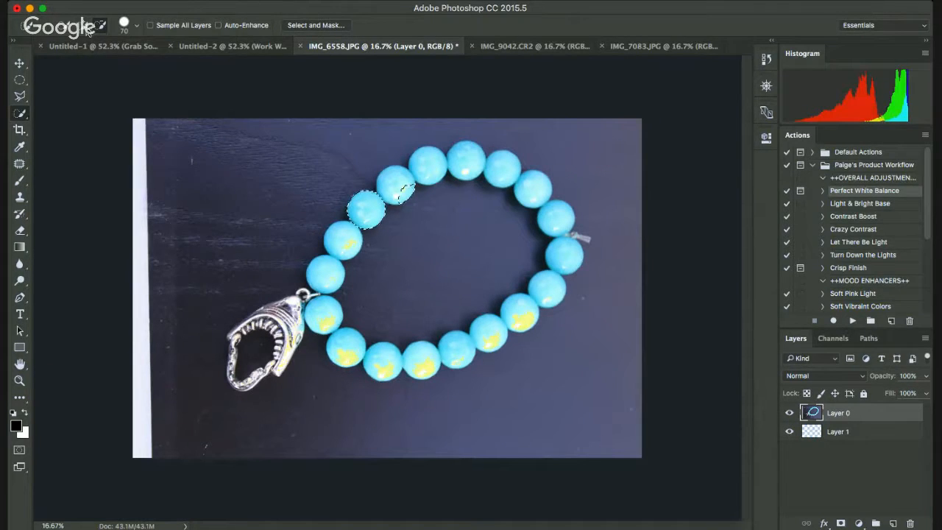
left_click(392, 185)
left_click(402, 185)
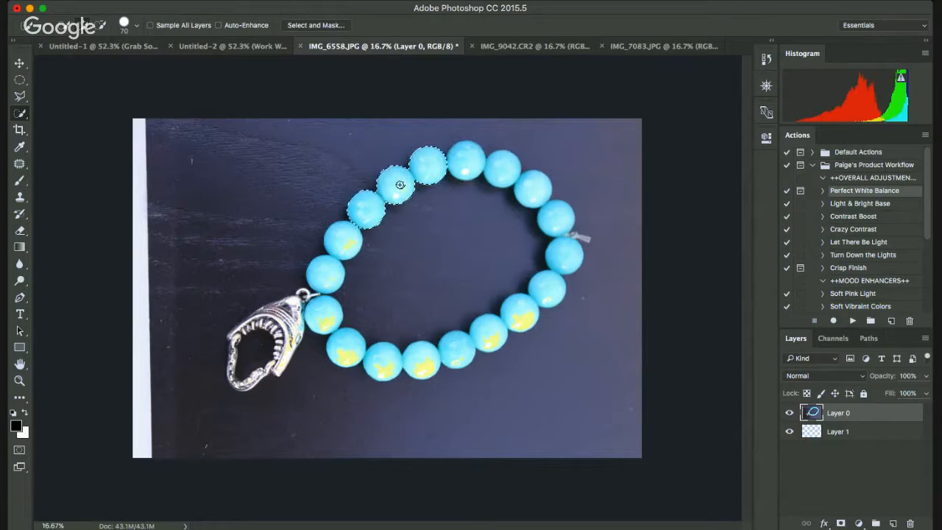
left_click(465, 164)
left_click(497, 174)
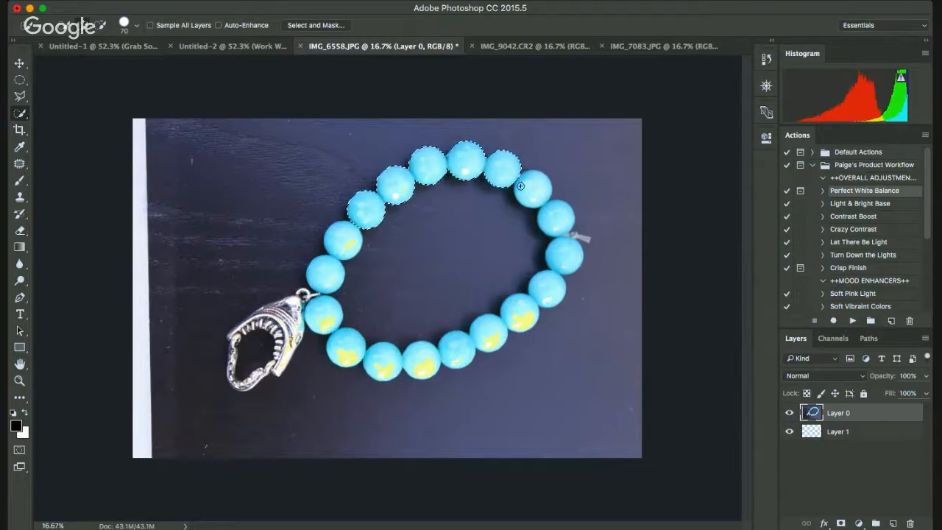
left_click(529, 192)
left_click(557, 221)
left_click(564, 246)
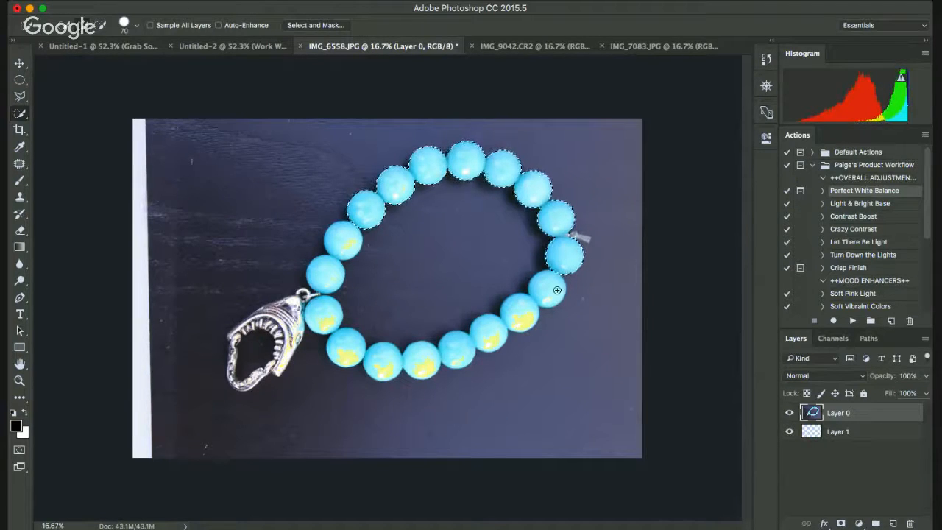
- Extend the quick selection around the bracelet's bottom and left side until it includes all remaining beads
left_click(551, 288)
left_click(520, 314)
left_click(488, 332)
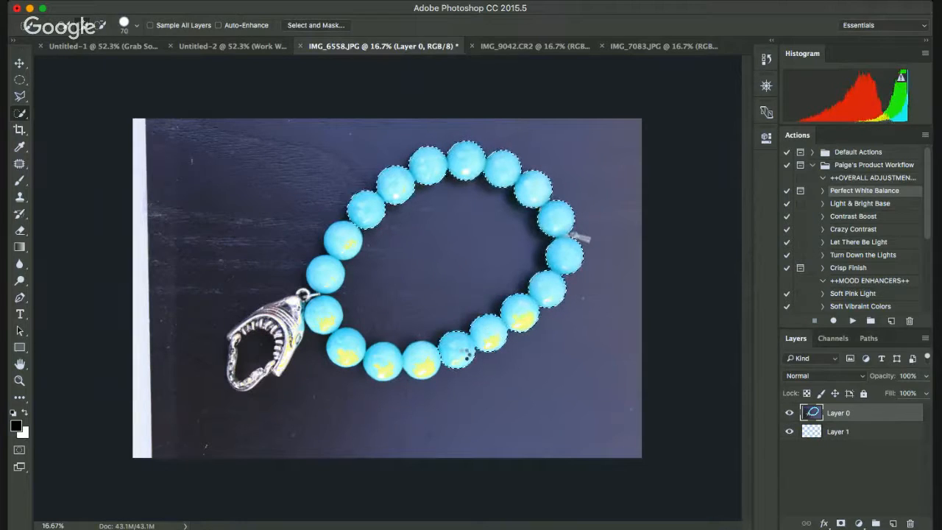
left_click(456, 349)
left_click(416, 362)
left_click(382, 368)
left_click(342, 347)
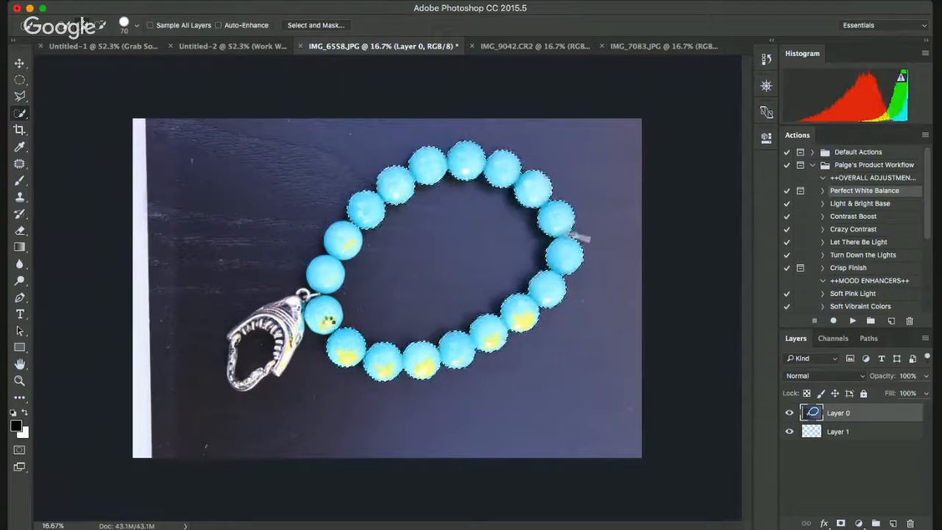
left_click(328, 319)
left_click(317, 270)
left_click(339, 244)
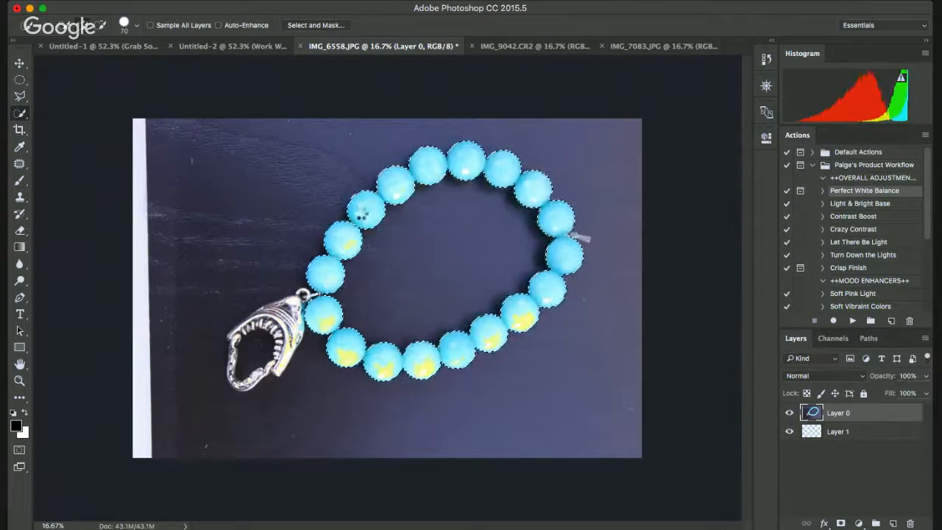
- Add the shark charm without its mouth opening to the quick selection, and turn the selection into a layer mask on Layer 0
left_click(297, 329)
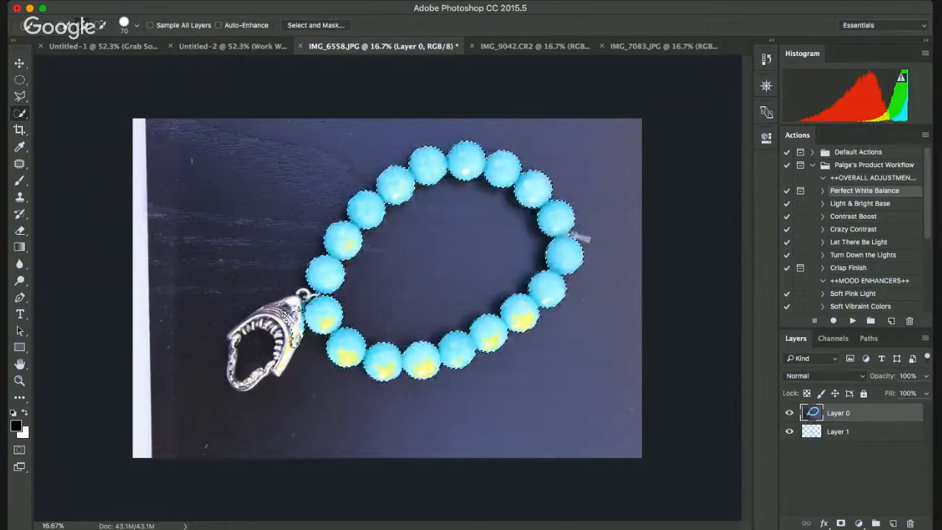
mouse_move(289, 317)
left_mouse_down()
mouse_move(240, 331)
mouse_move(234, 370)
left_mouse_up()
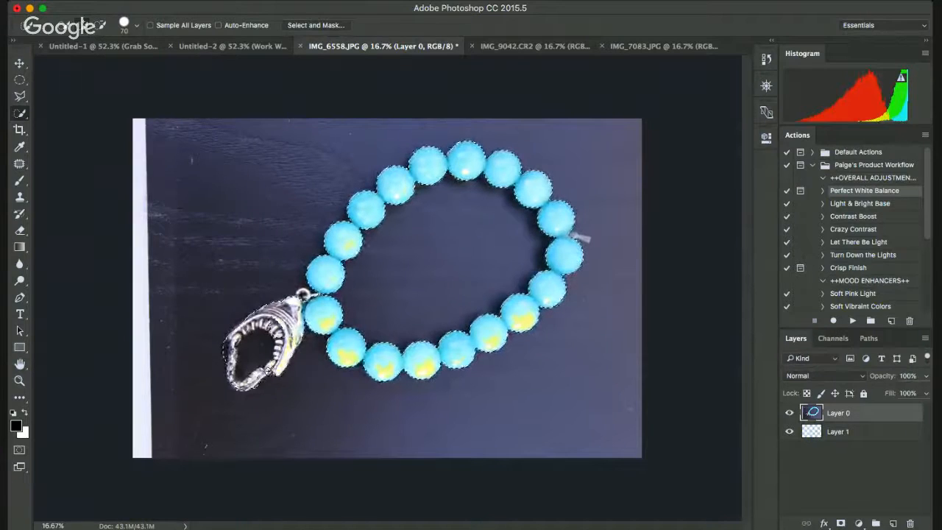
left_click(100, 27)
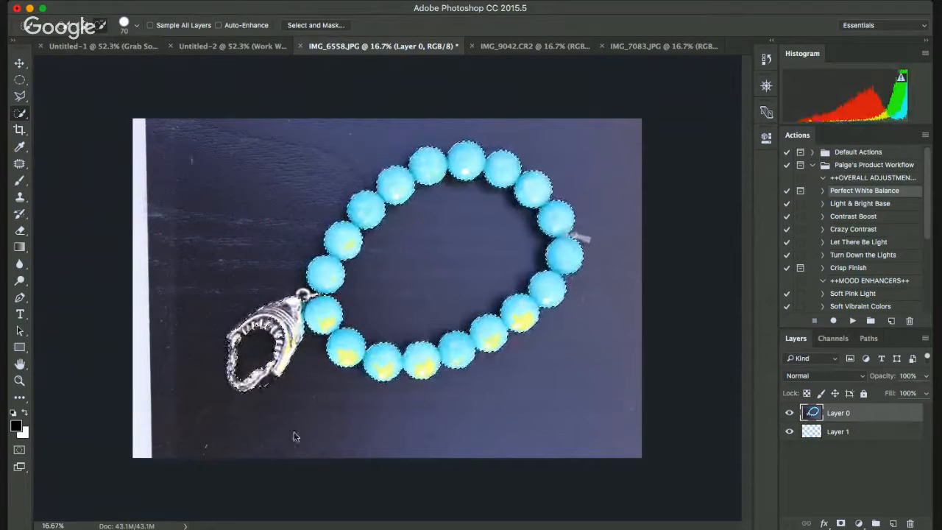
left_click(840, 523)
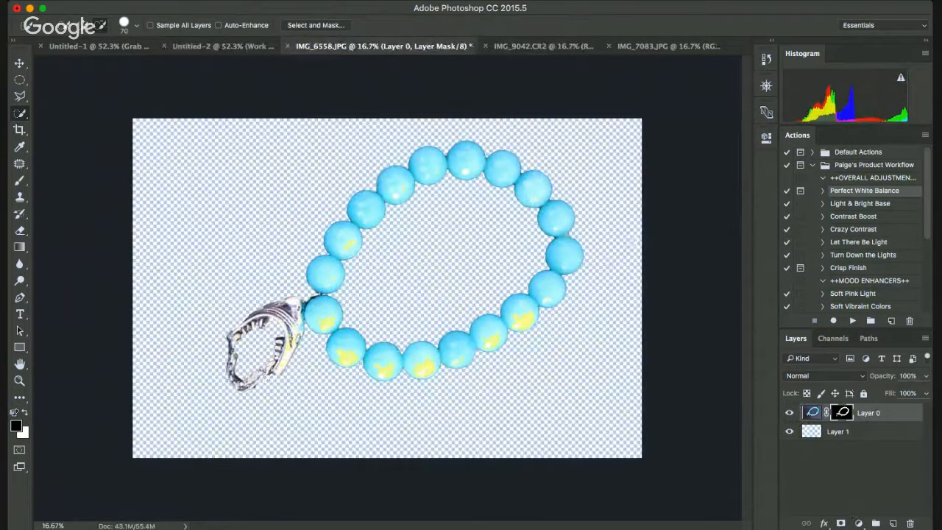
- Paint white on Layer 0's mask with a smaller brush along the shark charm's outer upper edge to bring it back
left_click(20, 380)
left_click_drag(237, 328, 309, 350)
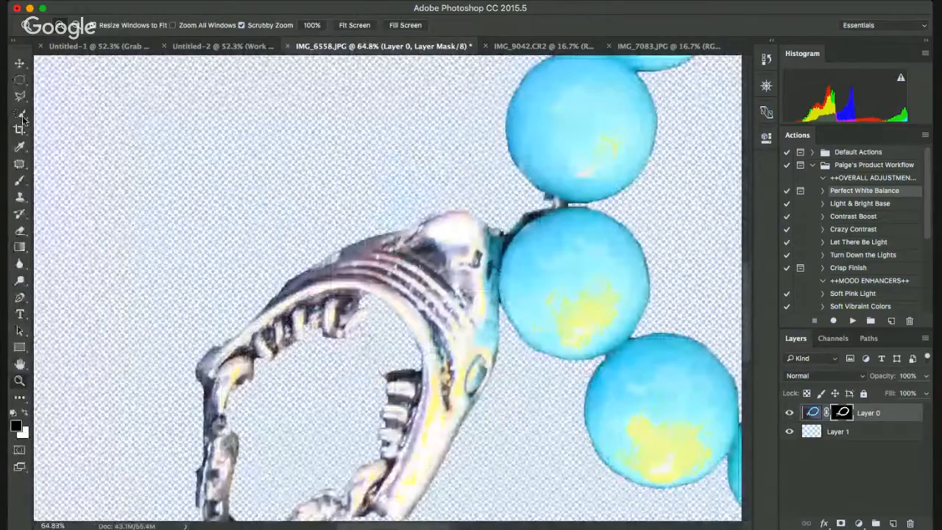
left_click(20, 181)
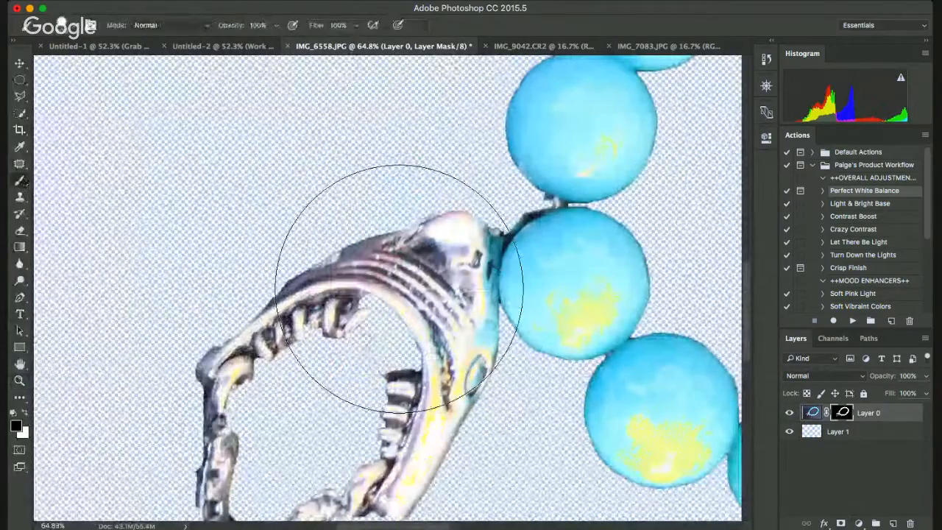
key("bracketright")
key("bracketleft")
key("bracketleft")
key("bracketleft")
key("bracketleft")
key("bracketleft")
key("bracketleft")
key("bracketleft")
key("bracketleft")
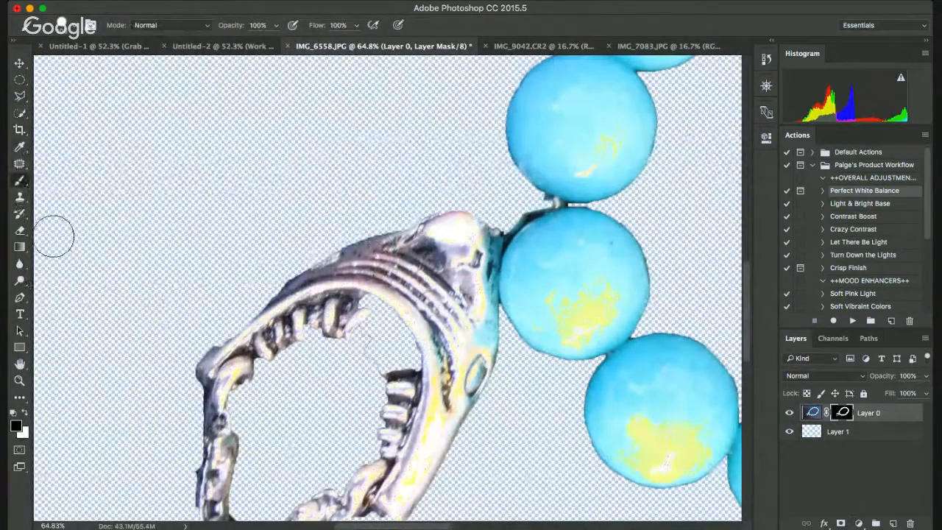
key("x")
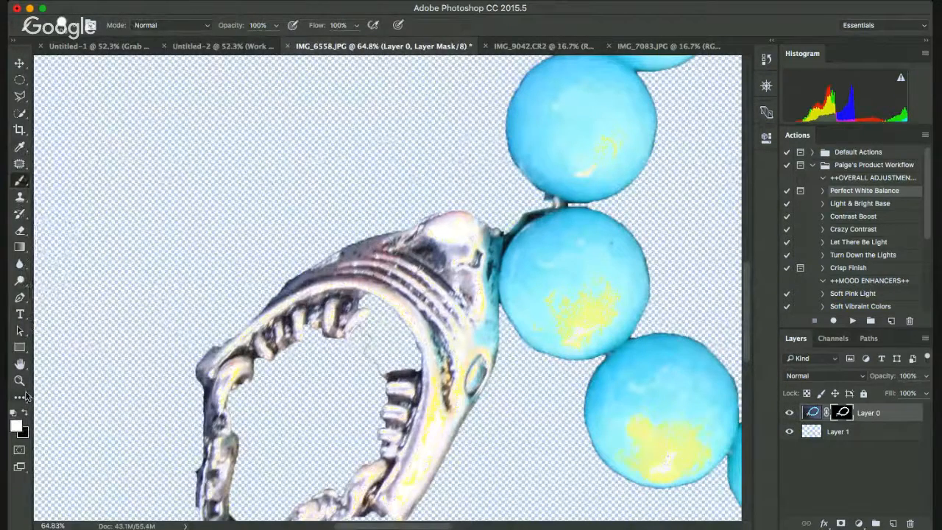
mouse_move(214, 358)
left_mouse_down()
mouse_move(287, 304)
mouse_move(317, 296)
mouse_move(322, 271)
mouse_move(392, 256)
mouse_move(267, 338)
mouse_move(228, 388)
mouse_move(221, 432)
mouse_move(216, 363)
mouse_move(218, 381)
mouse_move(229, 356)
mouse_move(297, 289)
mouse_move(306, 293)
mouse_move(347, 264)
mouse_move(433, 280)
left_mouse_up()
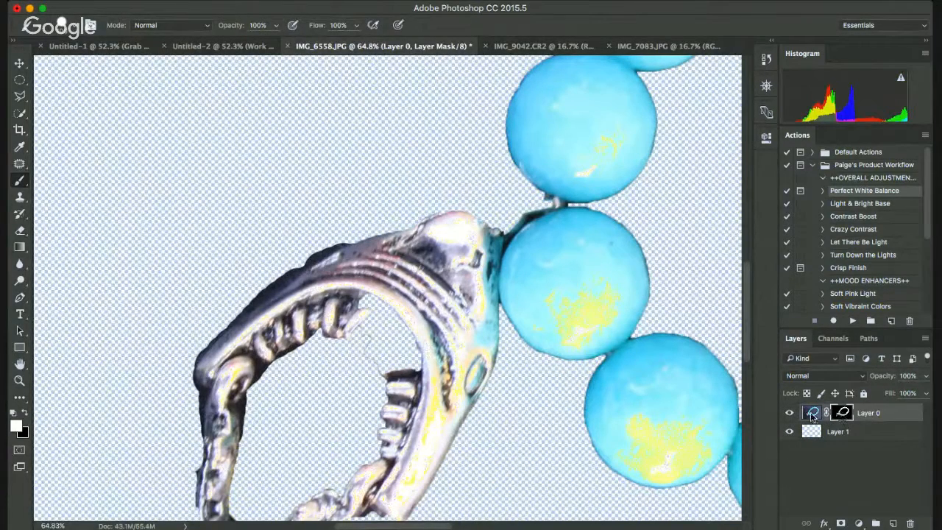
- Disable Layer 0's mask to compare the charm with the unmasked photo, and enable the mask again
left_click(812, 415, "shift")
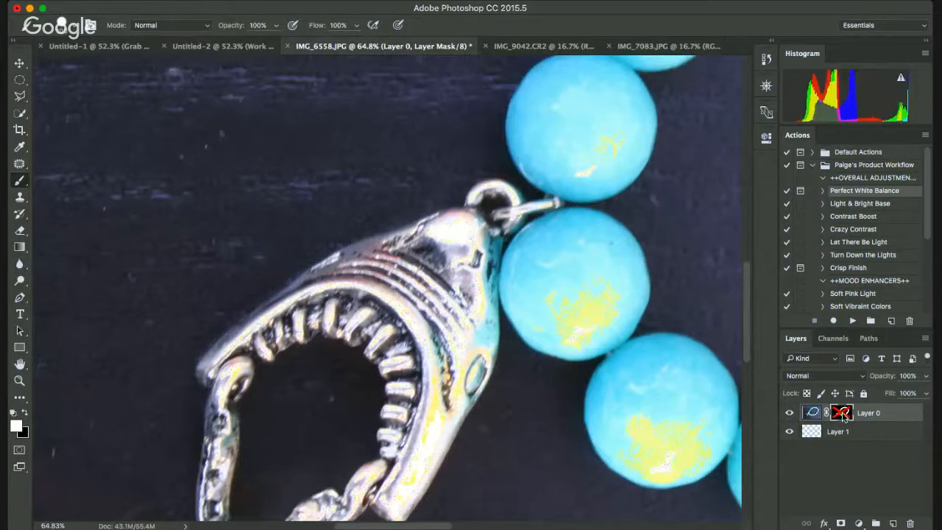
left_click(841, 412, "shift")
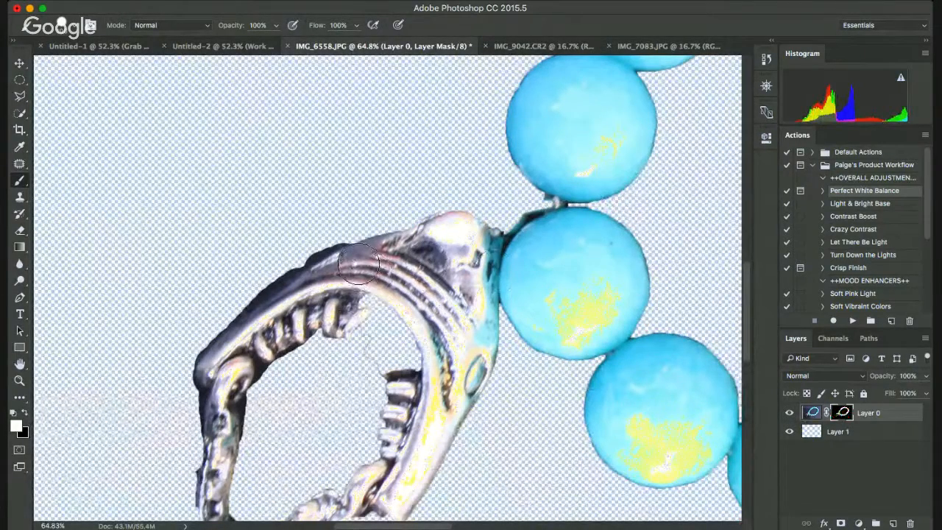
- Paint white on Layer 0's mask along the inner edge of the shark charm's mouth to bring back the hidden teeth
mouse_move(386, 257)
left_mouse_down()
mouse_move(350, 261)
mouse_move(445, 229)
mouse_move(486, 245)
mouse_move(418, 386)
mouse_move(386, 330)
mouse_move(340, 318)
mouse_move(376, 317)
mouse_move(401, 361)
mouse_move(397, 393)
mouse_move(367, 320)
mouse_move(324, 335)
mouse_move(285, 333)
left_mouse_up()
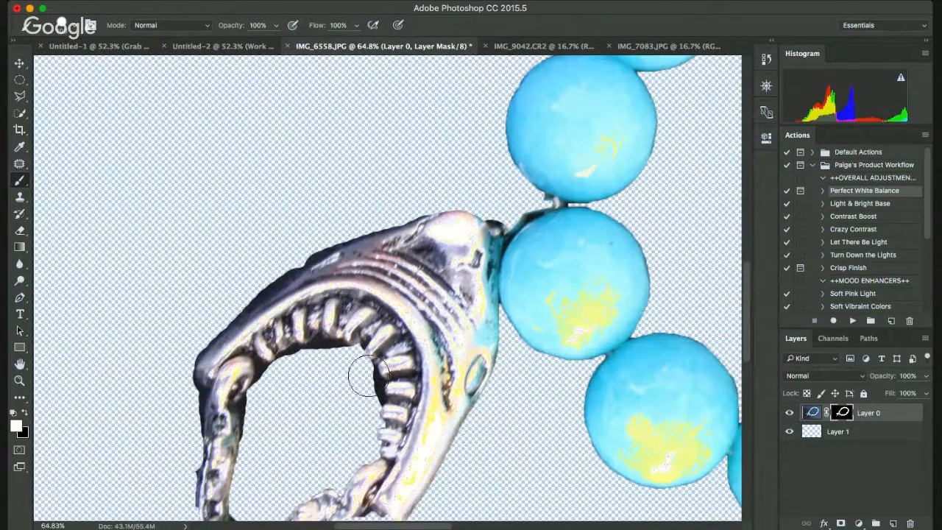
left_click(20, 382)
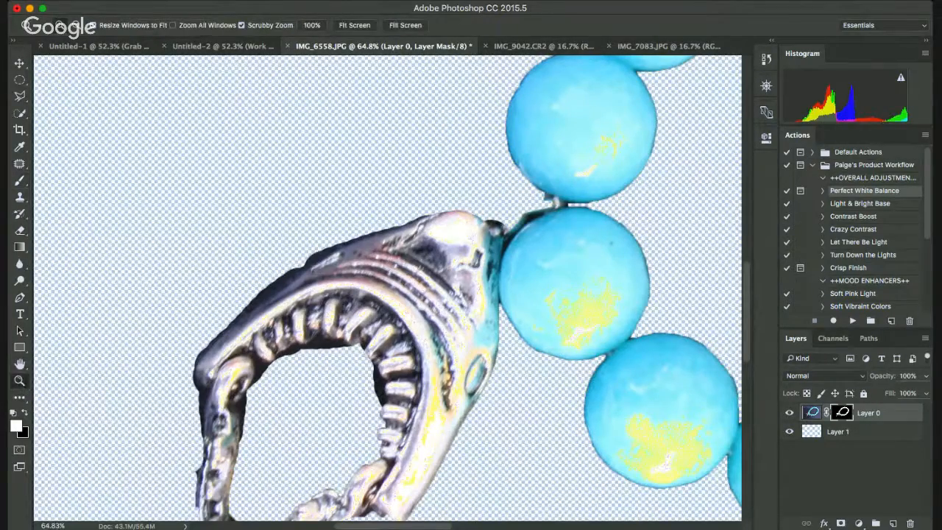
left_click(355, 27)
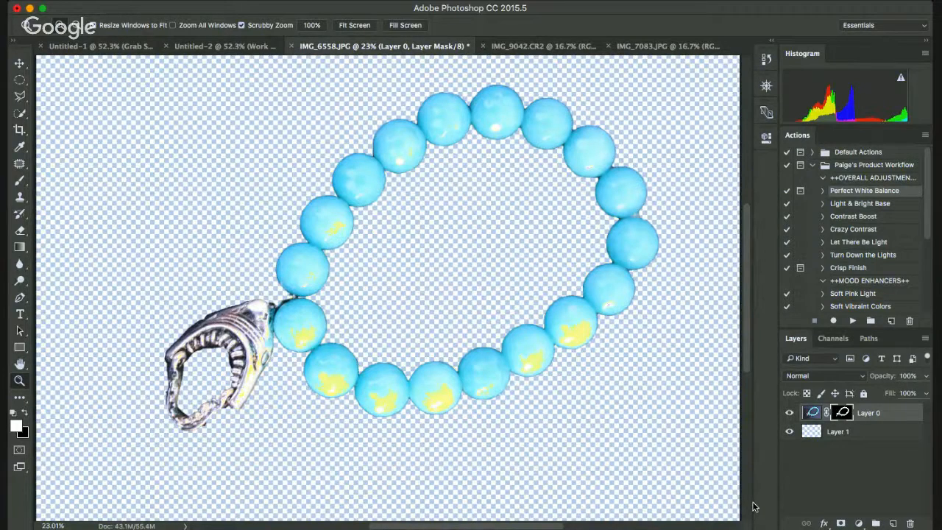
- Open Layer 0's mask in Select and Mask and compare the Onion Skin, Overlay, On Black, On White, Black & White and On Layers views
key("super+alt+r")
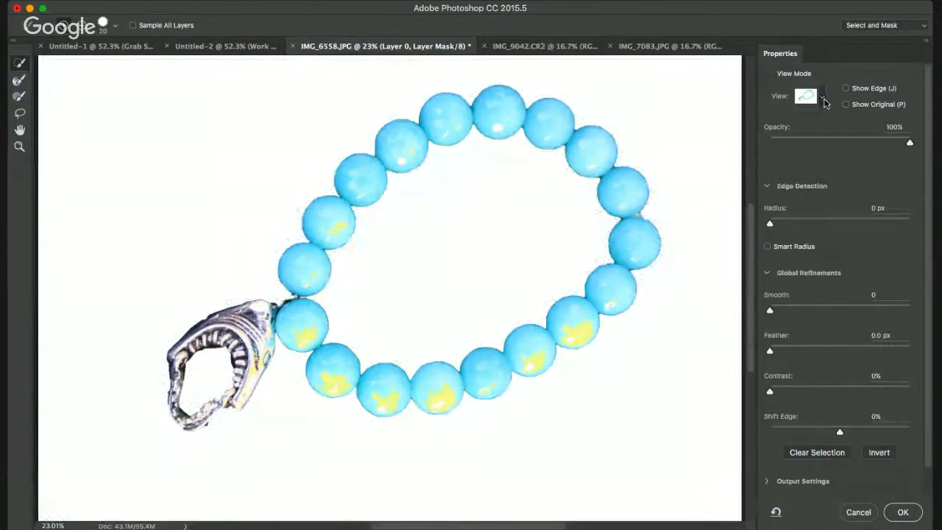
key("o")
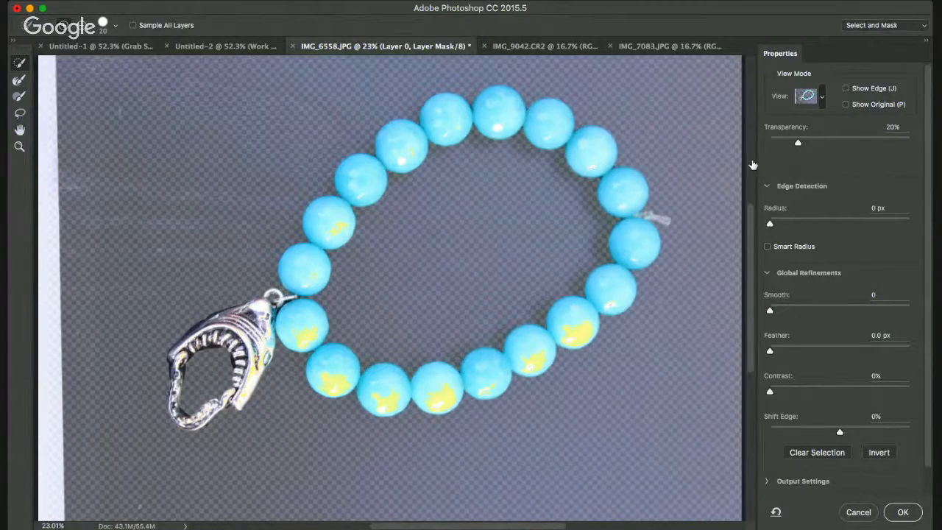
key("y")
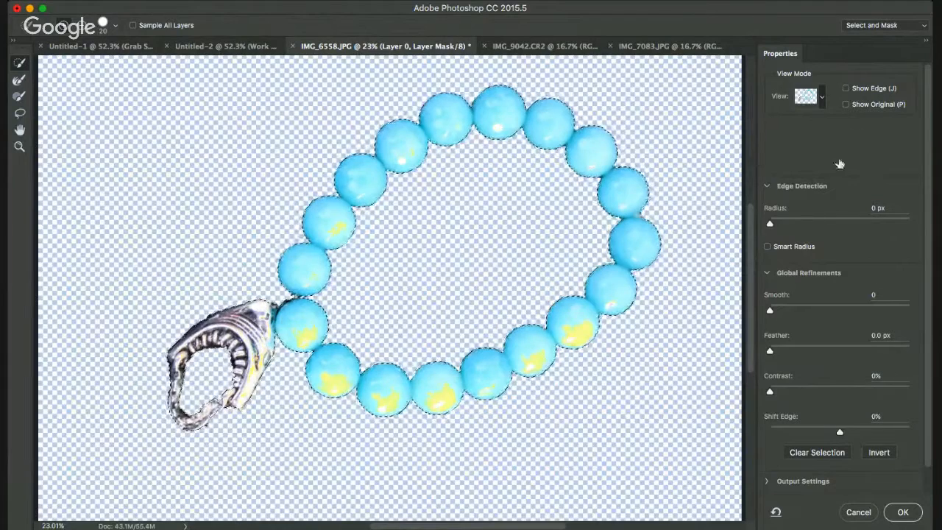
key("v")
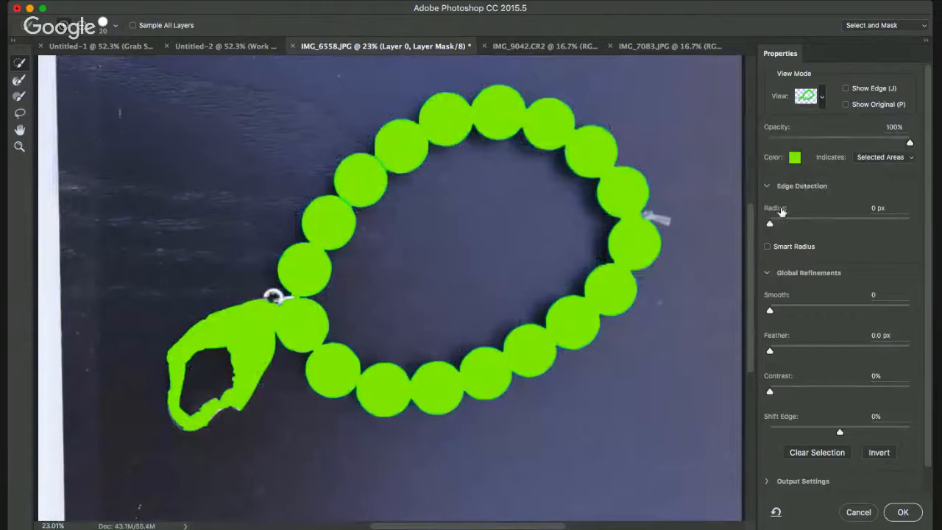
key("m")
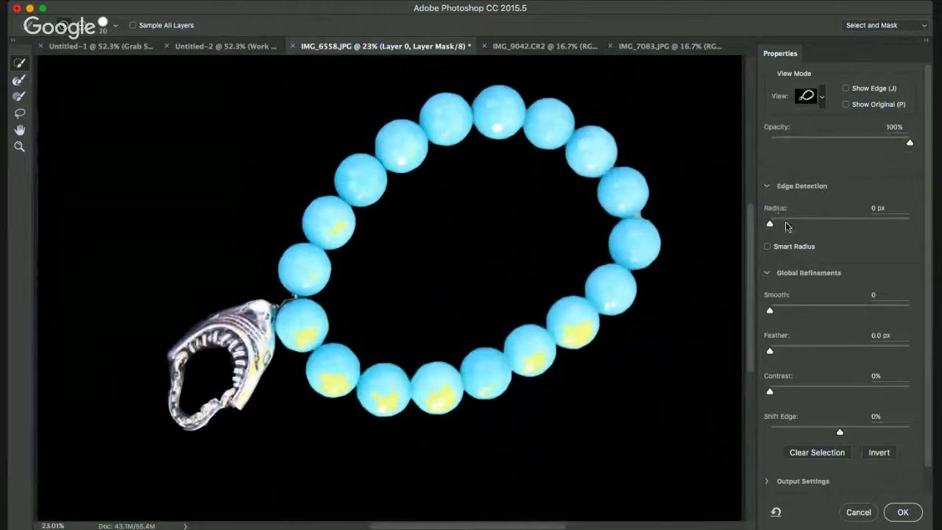
key("w")
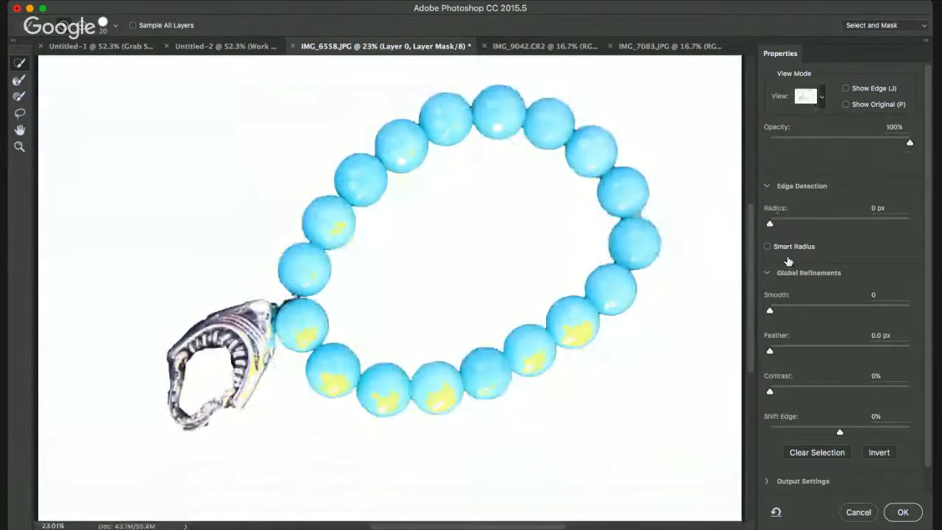
key("k")
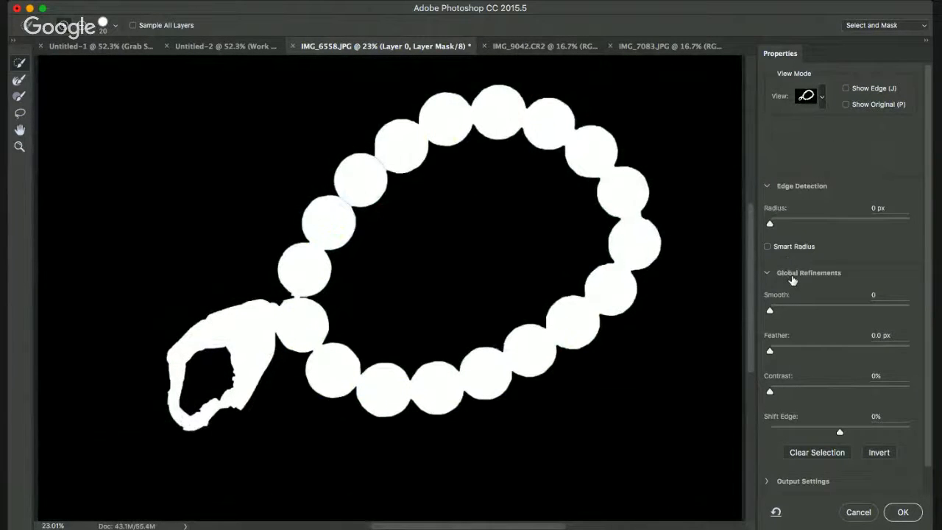
key("y")
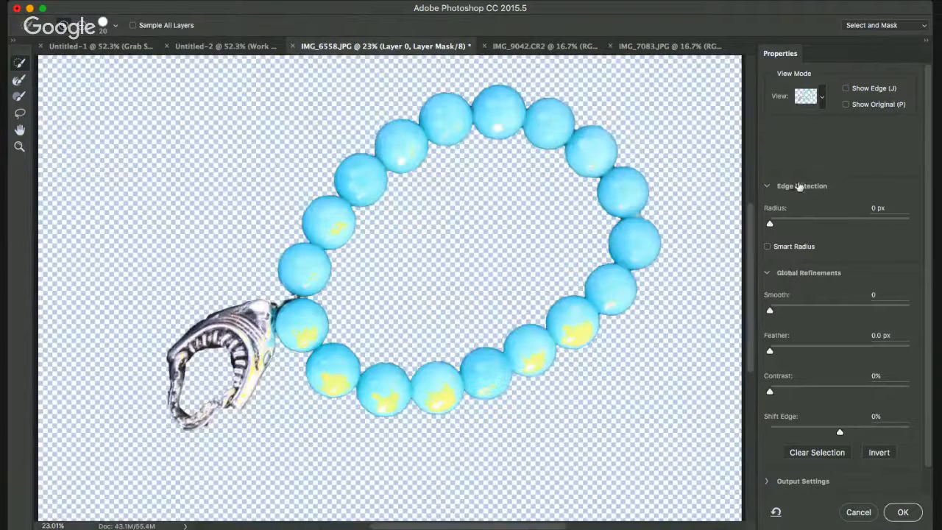
- In Overlay view, add the jump ring without its opening, the charm's lower jaw edge and the loose cord end, and apply the refined mask
key("v")
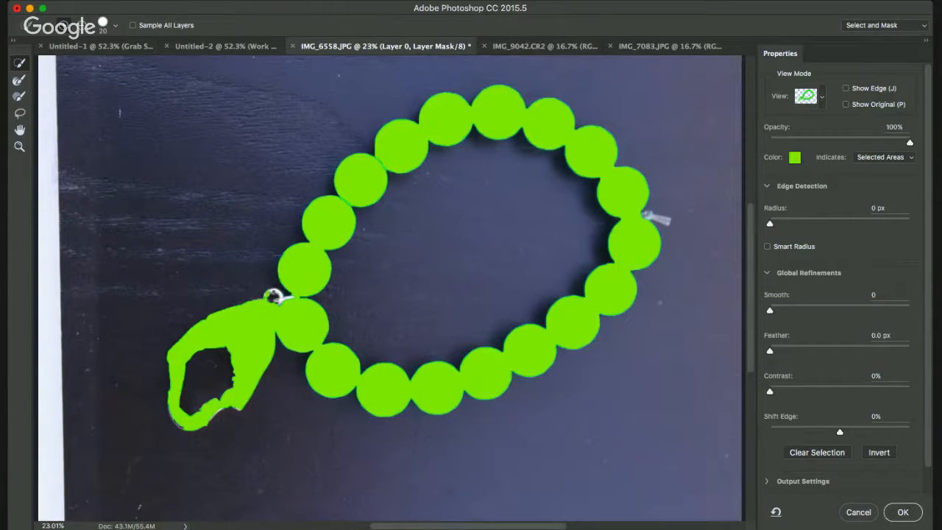
left_click(277, 296)
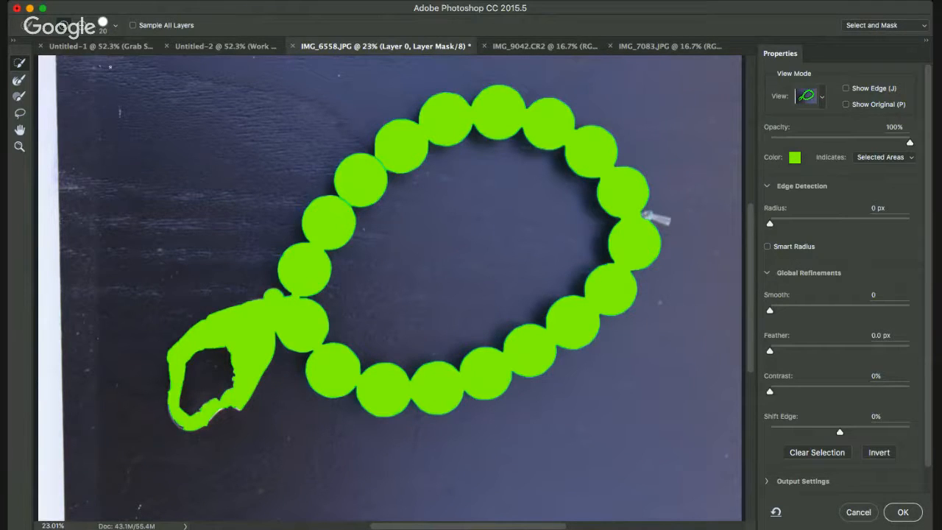
left_click(272, 297, "alt")
left_click_drag(175, 418, 184, 428)
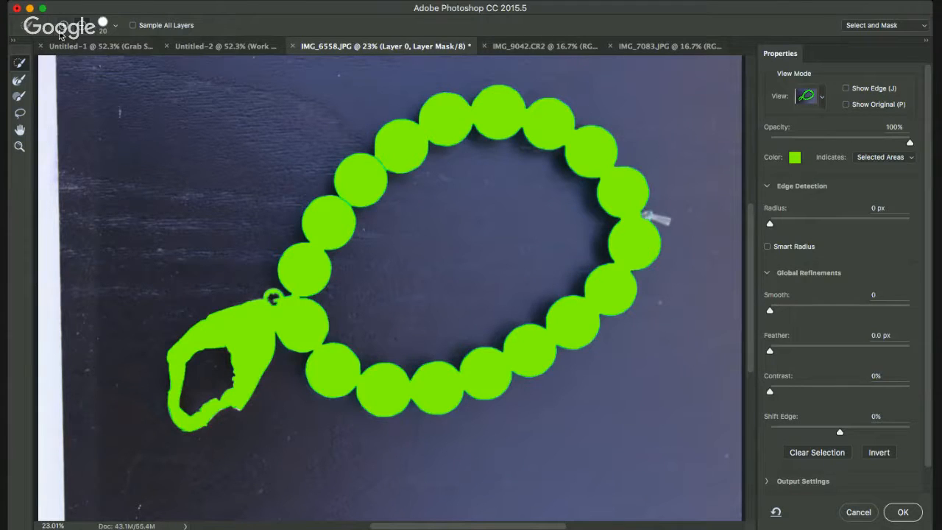
left_click(658, 219)
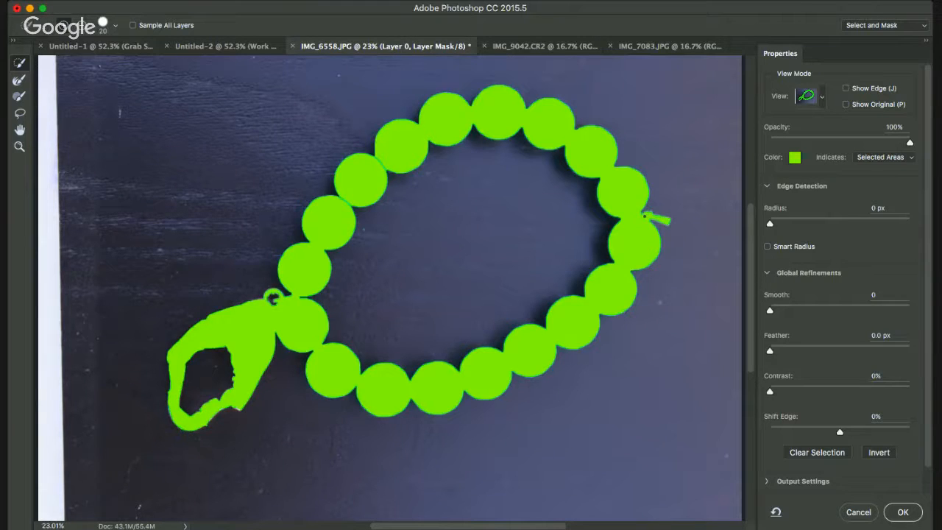
left_click(903, 514)
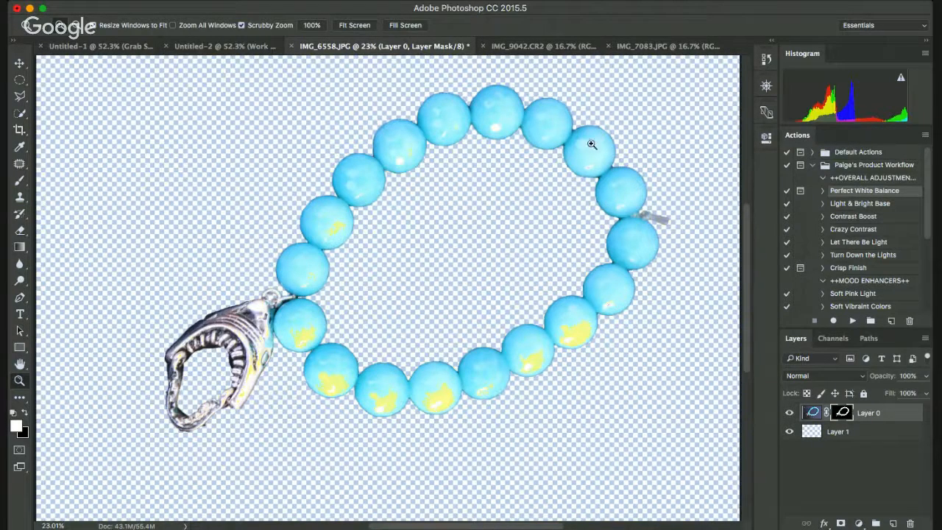
- Fill the empty Layer 1 behind the bracelet with black using the Paint Bucket, undoing any fill that lands on Layer 0's mask
left_click(702, 235, "alt")
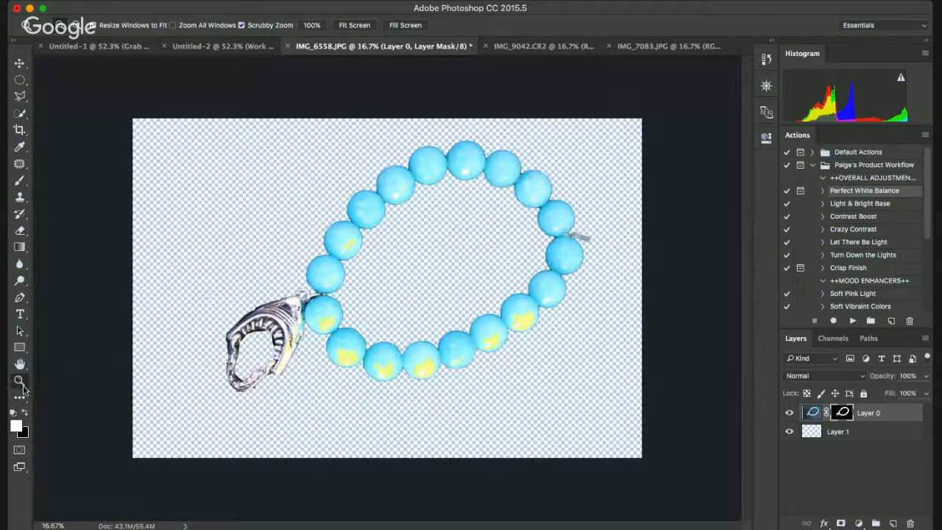
left_click(23, 251)
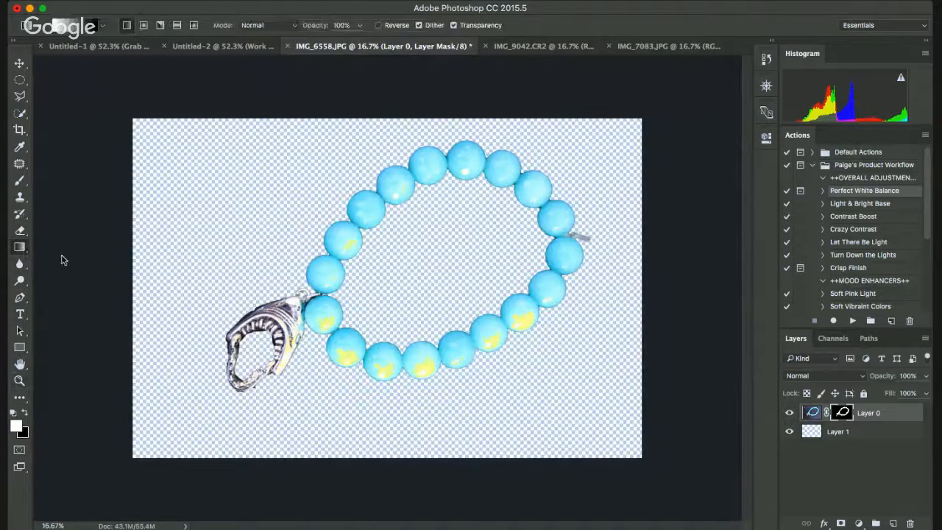
key("shift+g")
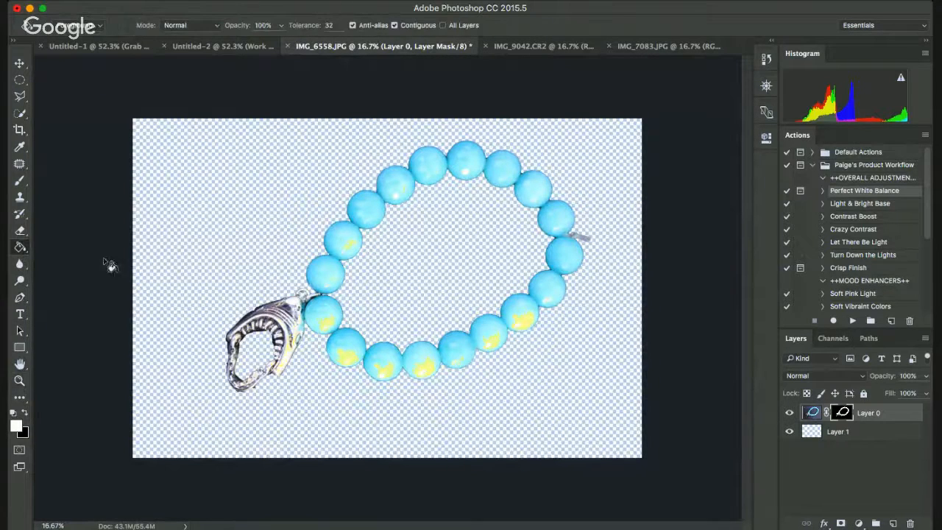
left_click(232, 280)
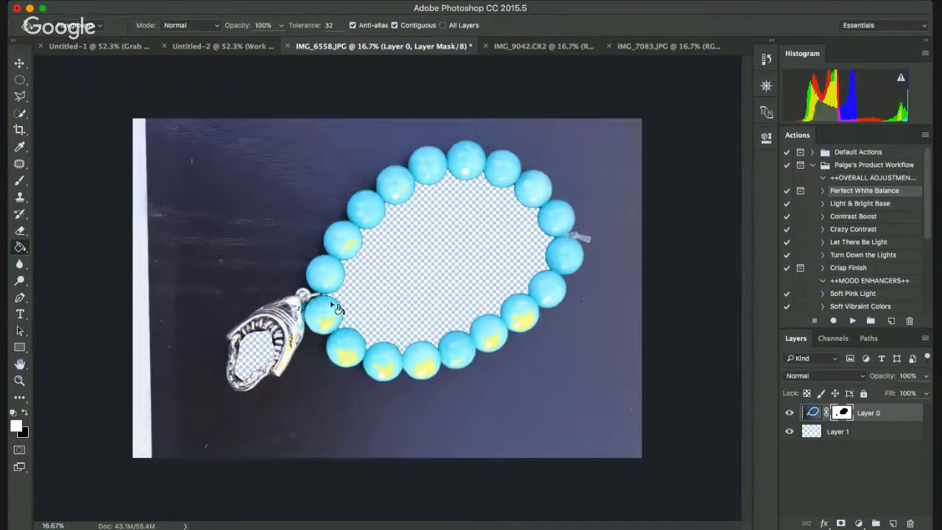
key("ctrl+z")
left_click(843, 435)
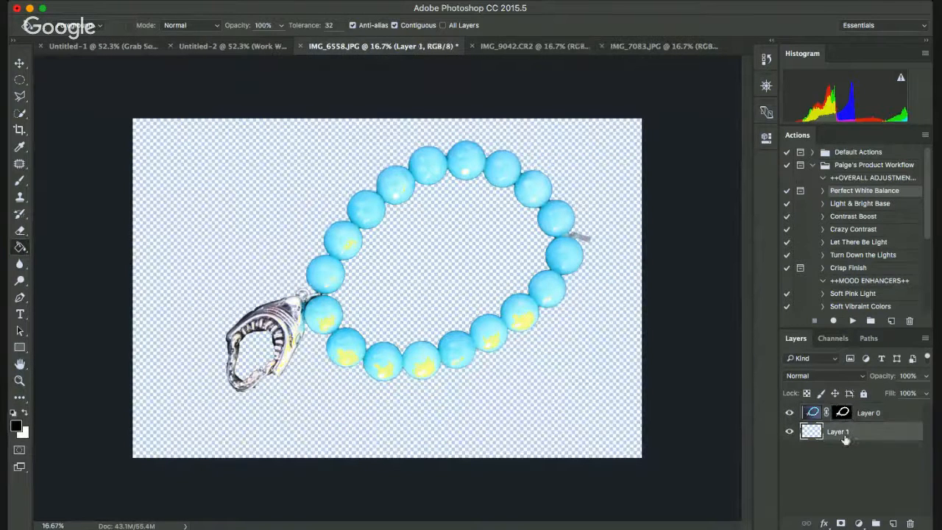
left_click(523, 434)
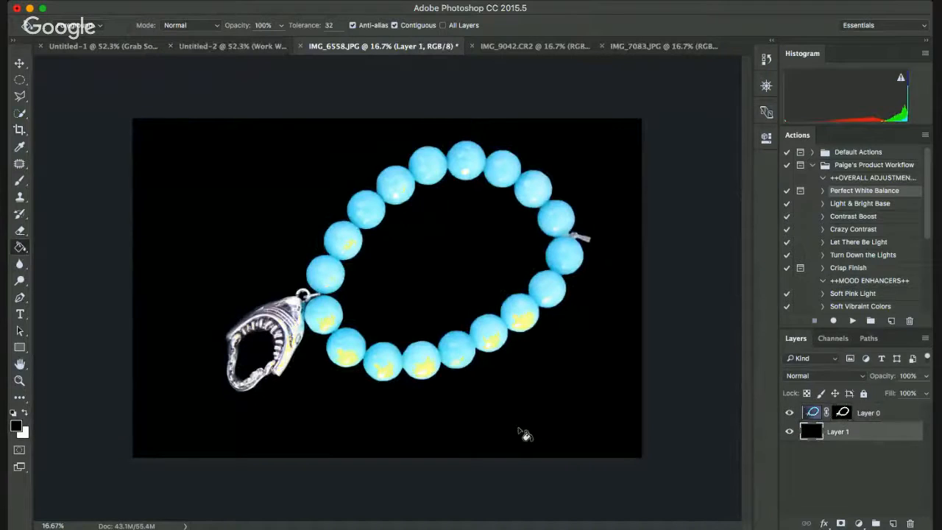
- Refill Layer 1 with white and then with black to compare the two backgrounds behind the bracelet
key("x")
left_click(524, 434)
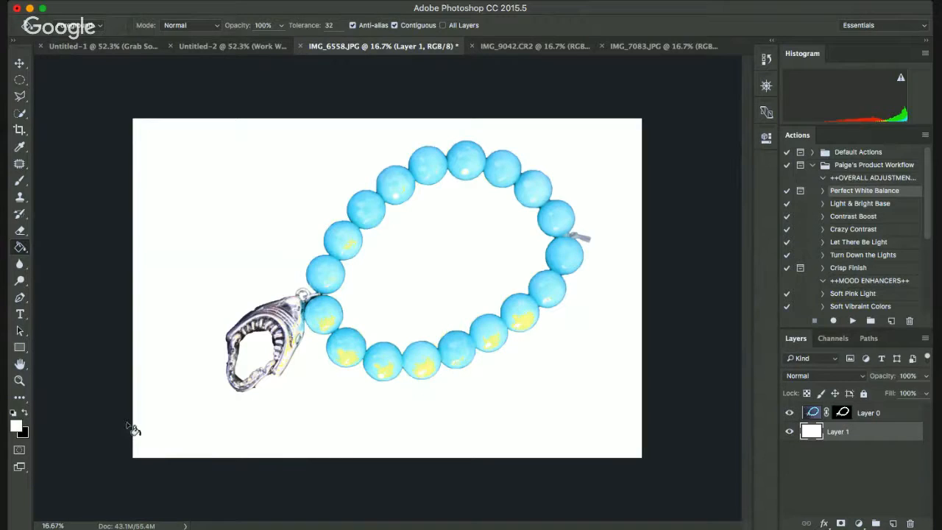
key("x")
left_click(345, 427)
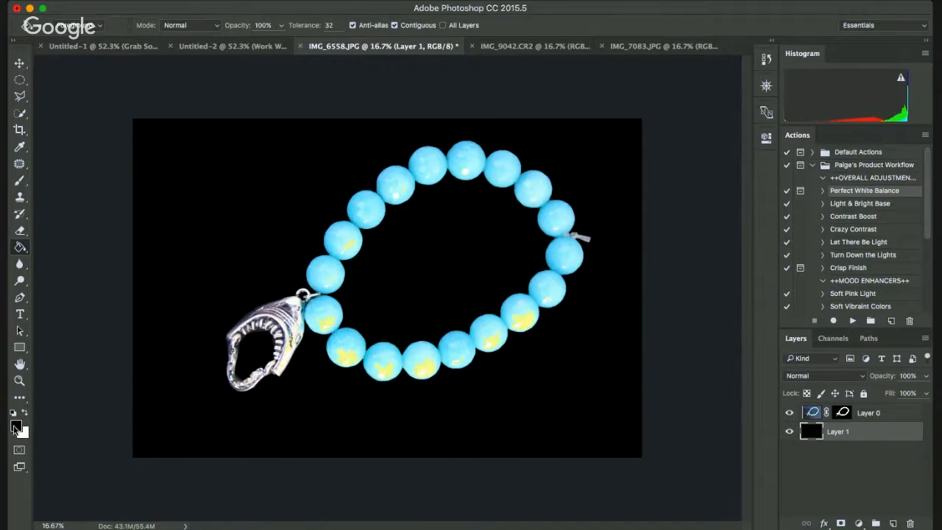
- Choose a very dark navy foreground color and fill Layer 1 with it
key("i")
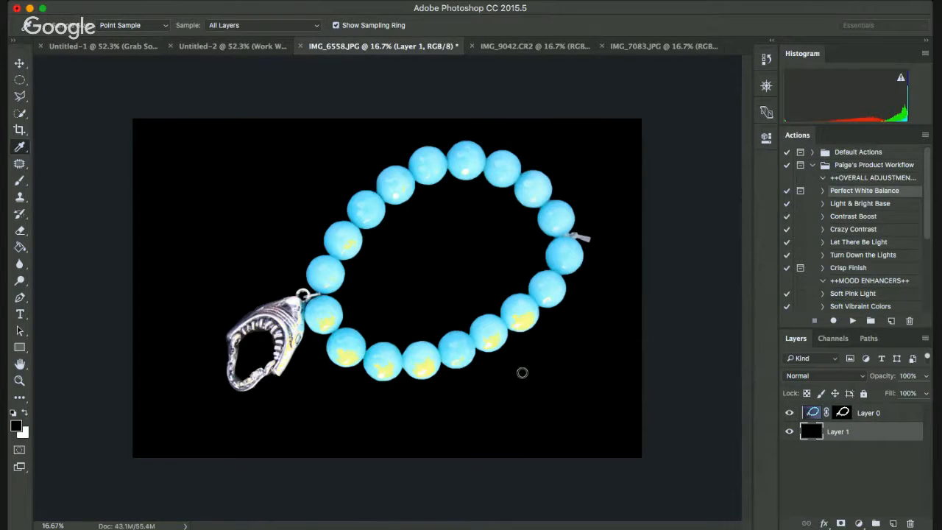
key("g")
left_click(598, 197)
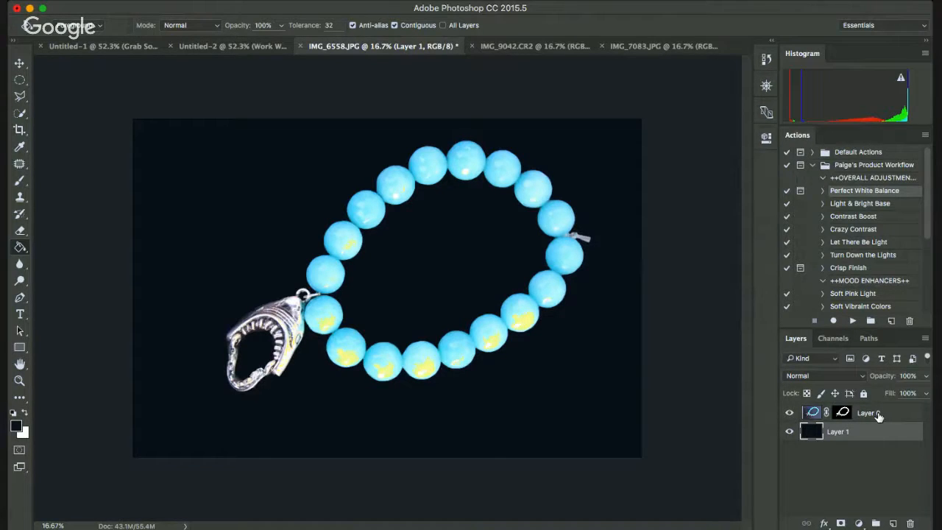
- Duplicate Layer 0 together with its mask, target the copy's image, and switch to the Gradient tool
left_click_drag(877, 416, 895, 508)
left_click_drag(896, 514, 896, 516)
mouse_move(897, 518)
left_mouse_down()
mouse_move(912, 444)
mouse_move(891, 423)
mouse_move(893, 523)
left_mouse_up()
left_click(888, 414)
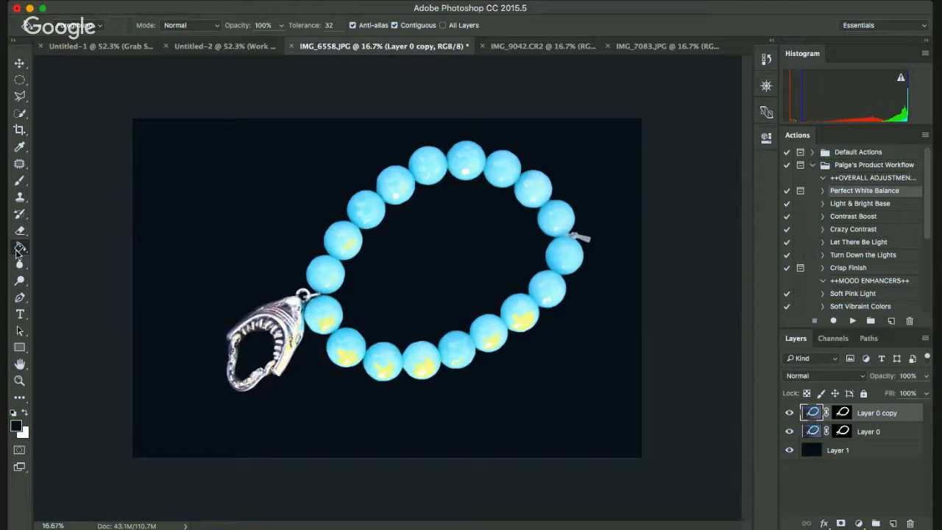
key("shift+g")
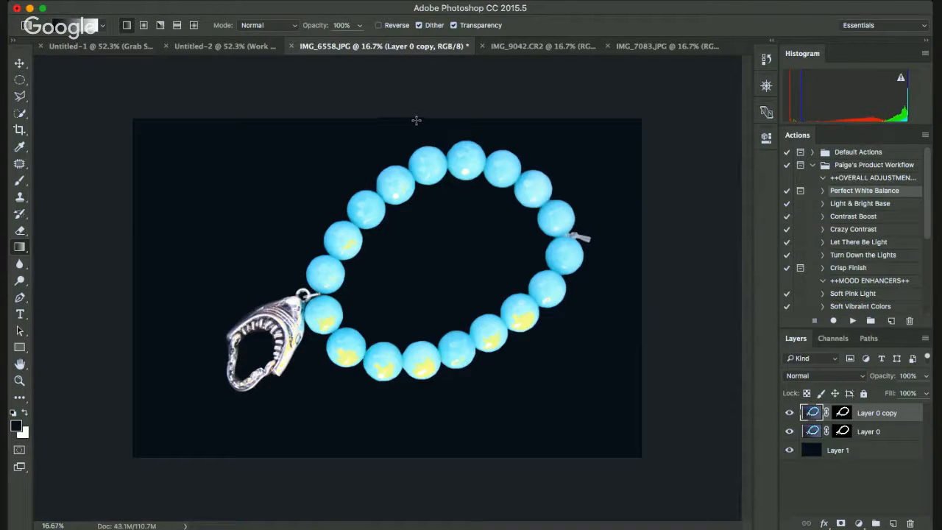
- Try vertical linear gradients of different lengths over the image of Layer 0 copy, and undo them
left_click_drag(420, 142, 413, 459)
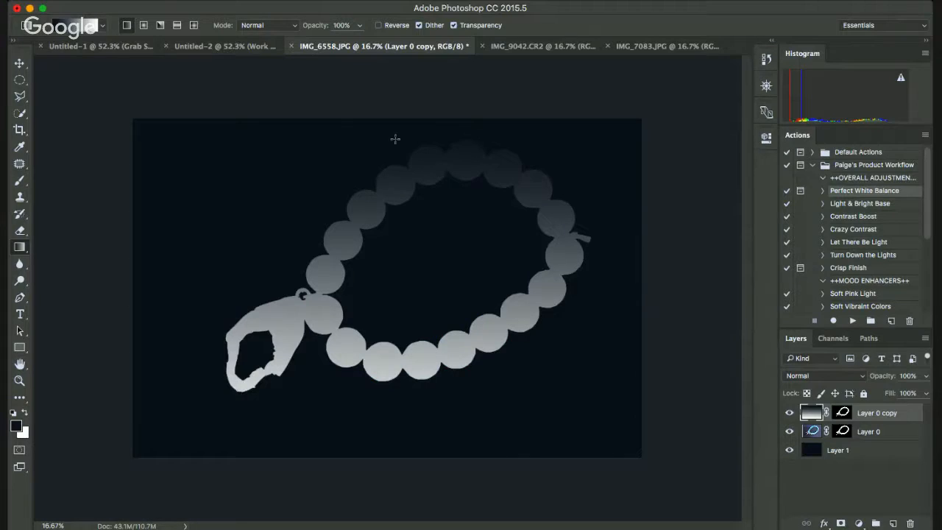
left_click_drag(409, 129, 409, 301)
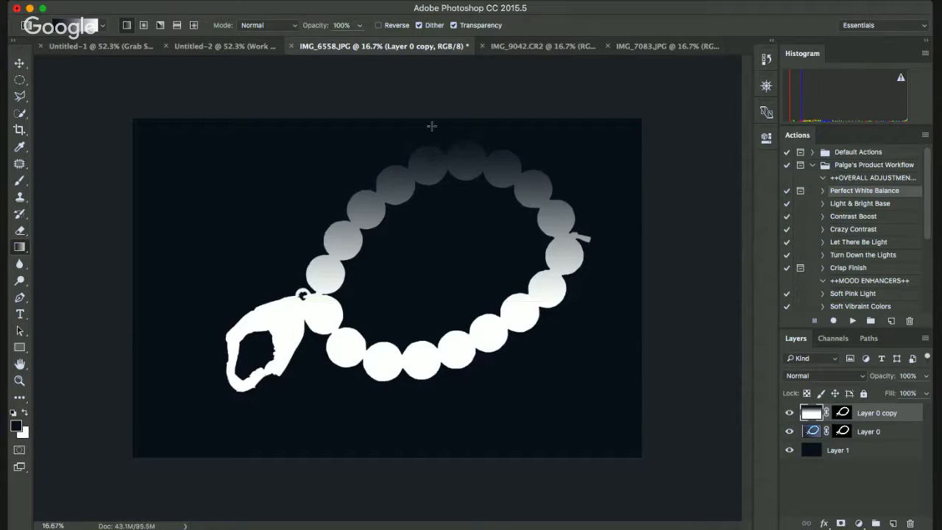
left_click_drag(430, 123, 432, 524)
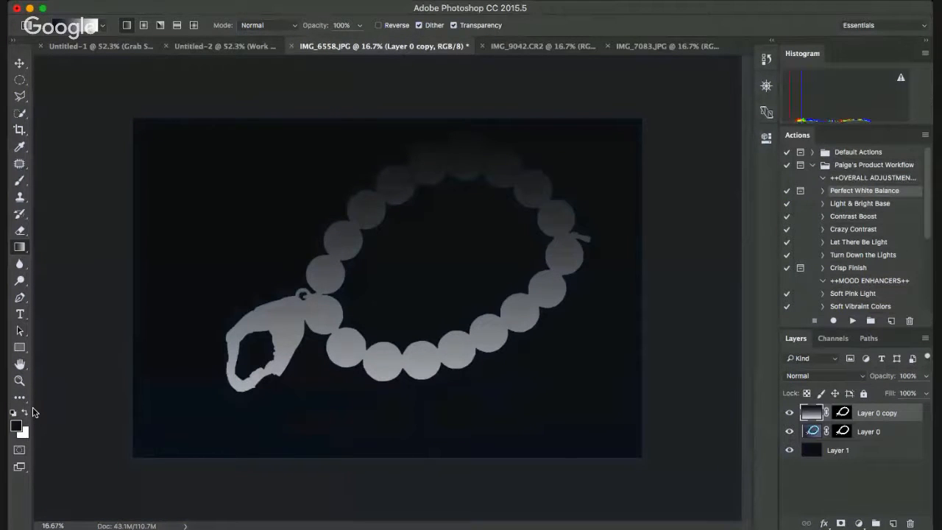
key("ctrl+z")
key("ctrl+z")
key("ctrl+z")
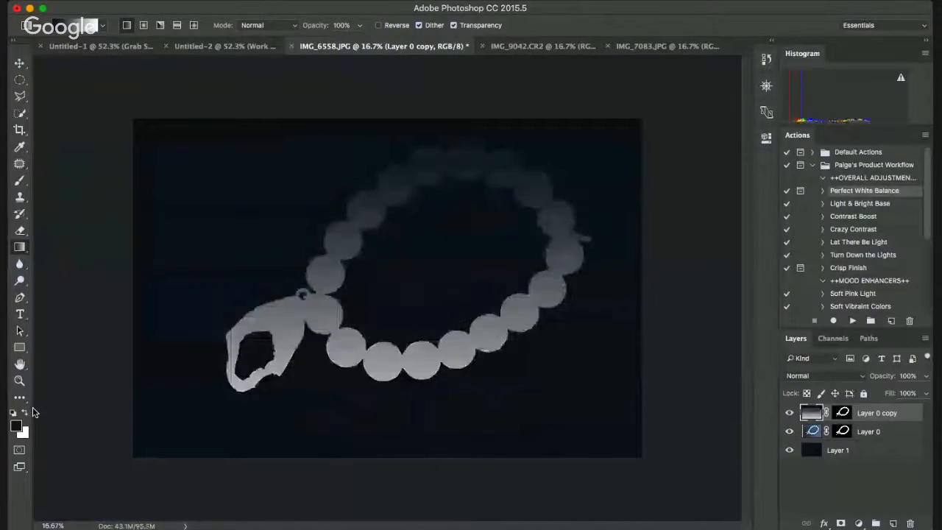
key("ctrl+alt+z")
key("ctrl+alt+z")
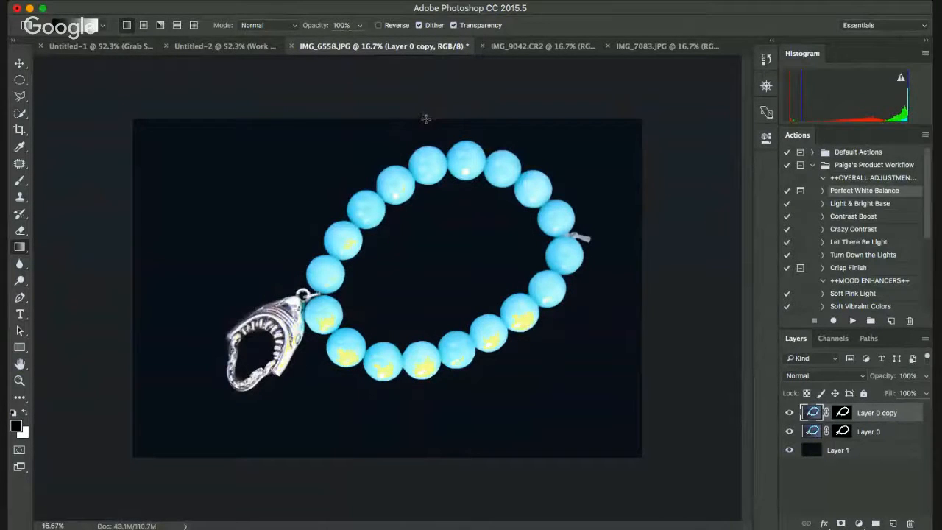
- Draw a black-to-white linear gradient on Layer 0 copy, first vertically and then diagonally from the canvas's upper right to its lower left
left_click_drag(425, 118, 423, 508)
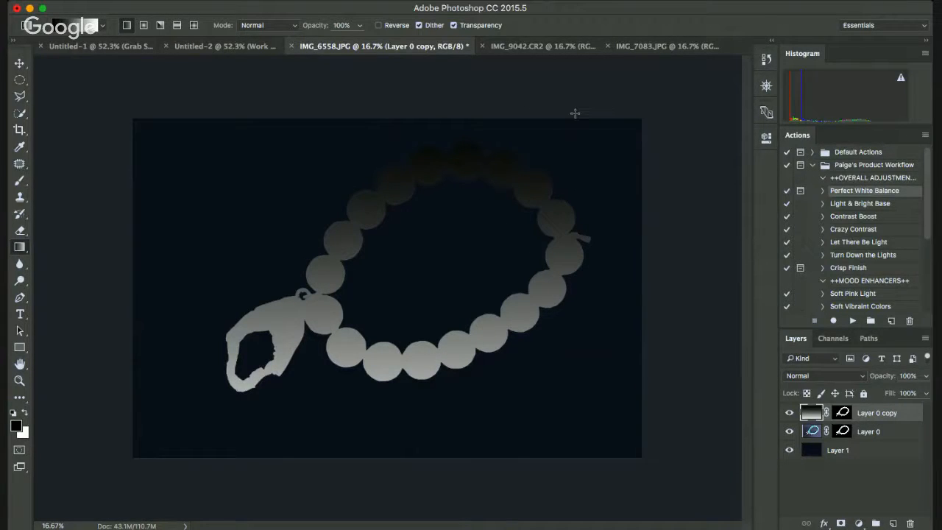
left_click_drag(599, 92, 191, 462)
left_click_drag(561, 99, 56, 519)
left_click_drag(561, 99, 561, 100)
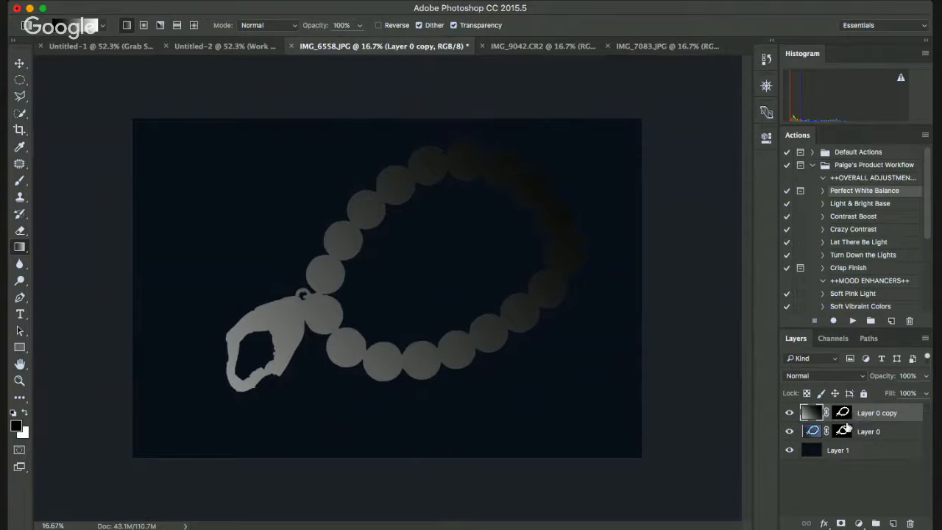
- Shift Layer 0 copy slightly down and toward the pendant side, and place it below Layer 0 as a drop shadow
left_click(20, 63)
left_click_drag(512, 191, 504, 196)
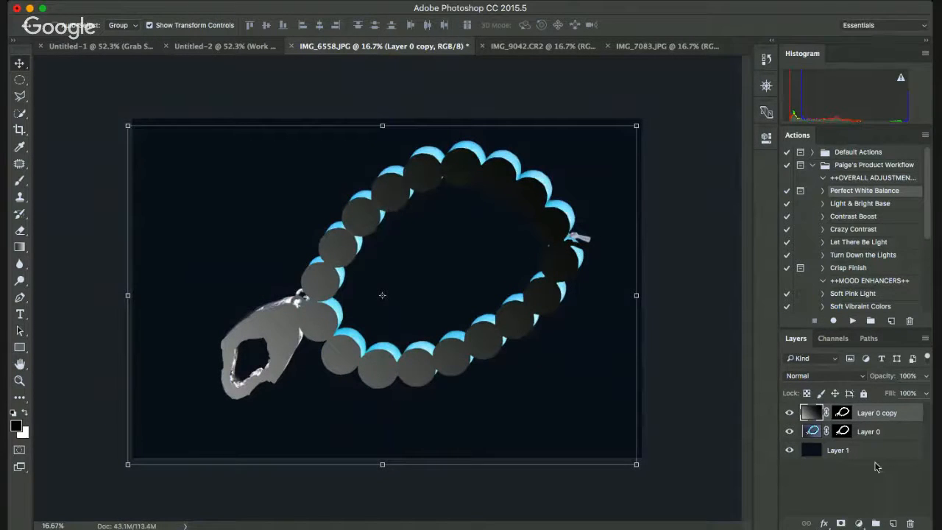
left_click_drag(873, 418, 873, 446)
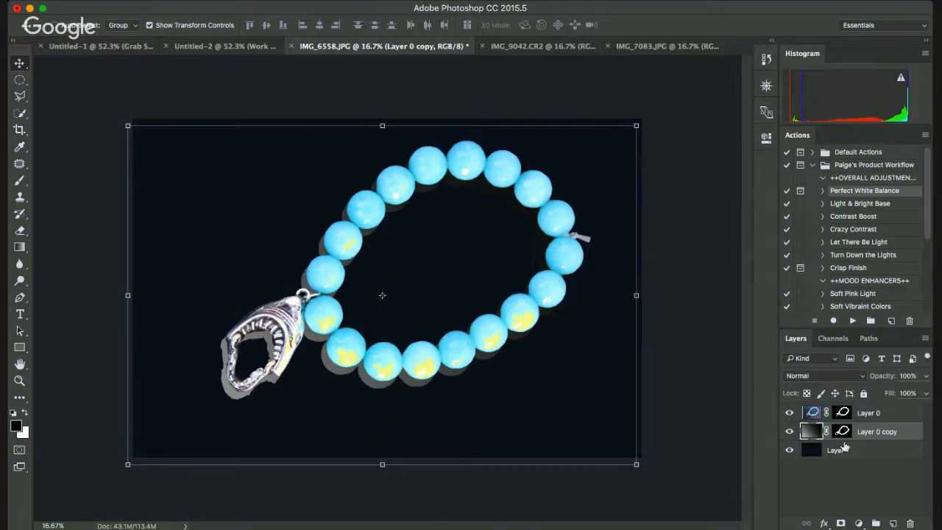
- Target the mask of Layer 0 copy and set up the Brush with white foreground and a much larger tip
left_click(20, 181)
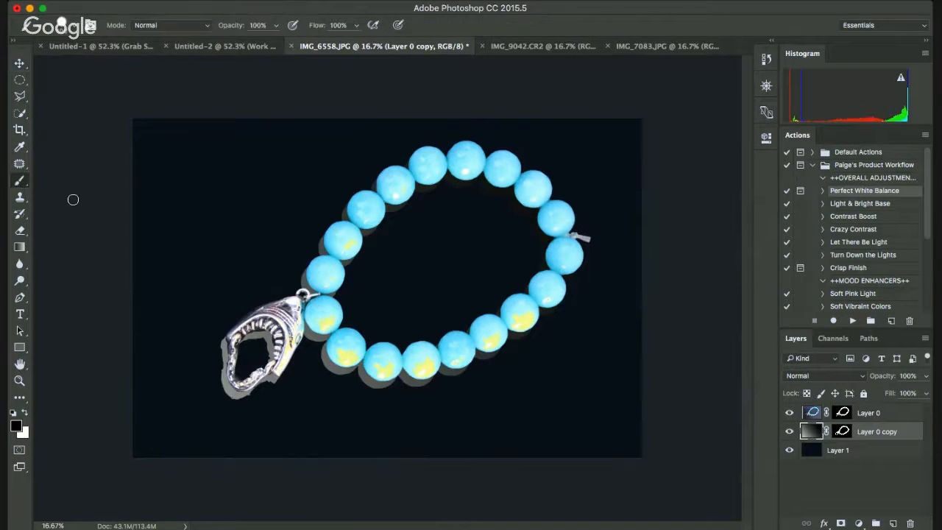
left_click(844, 434)
key("x")
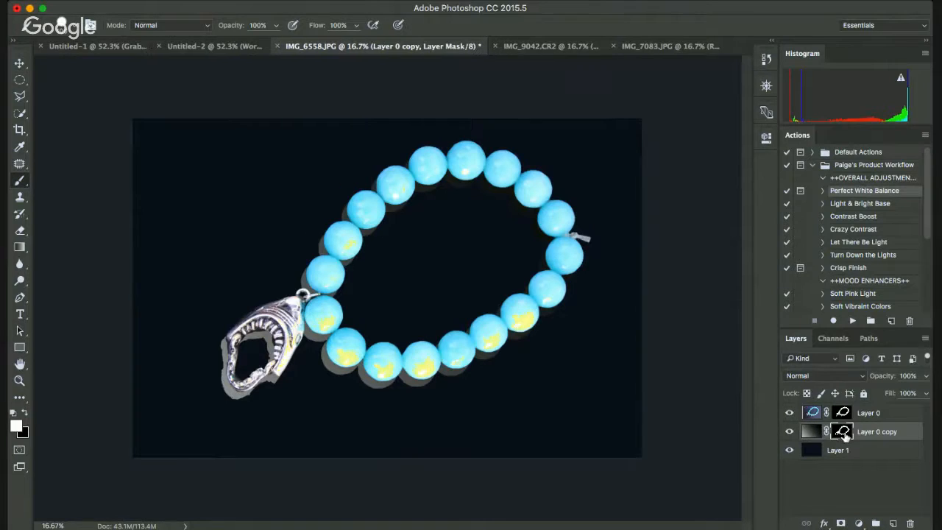
key("bracketright")
key("bracketright")
key("bracketright")
key("bracketright")
key("bracketright")
key("bracketright")
key("bracketright")
key("bracketright")
key("bracketright")
key("bracketright")
key("bracketright")
- Try single white dabs on the mask over the shark pendant and inside the bracelet, undoing each one
left_click(284, 328)
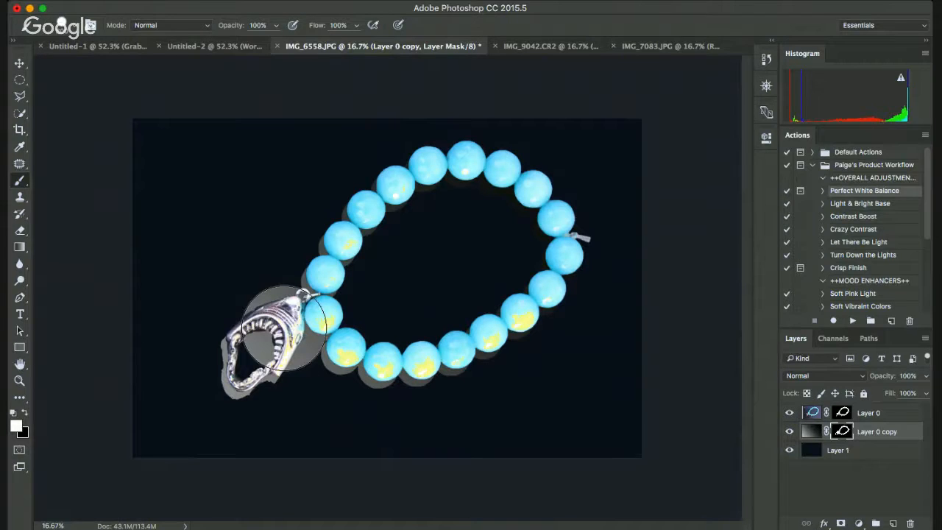
key("super+z")
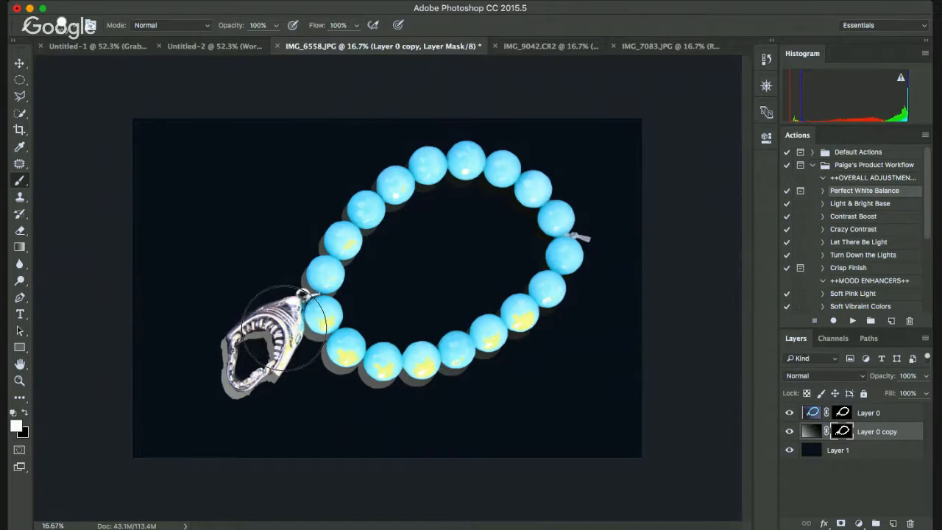
left_click(355, 295)
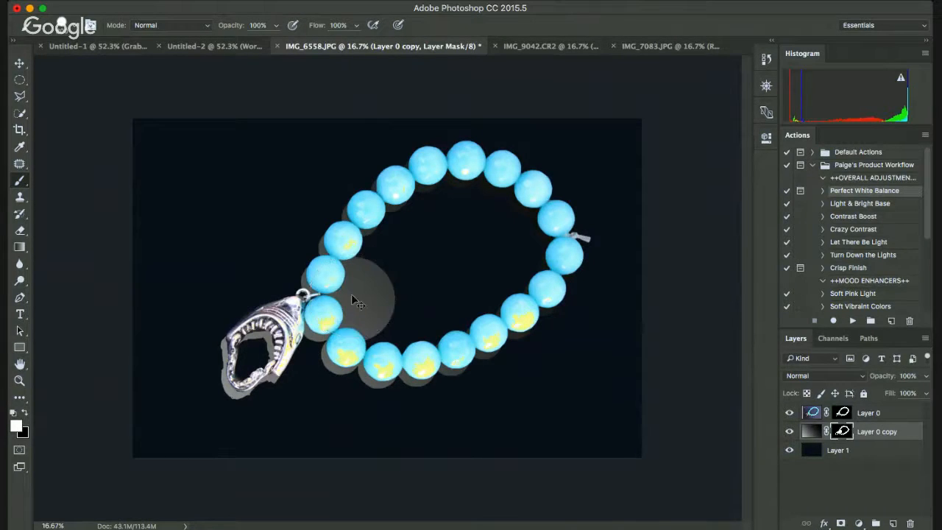
key("super+z")
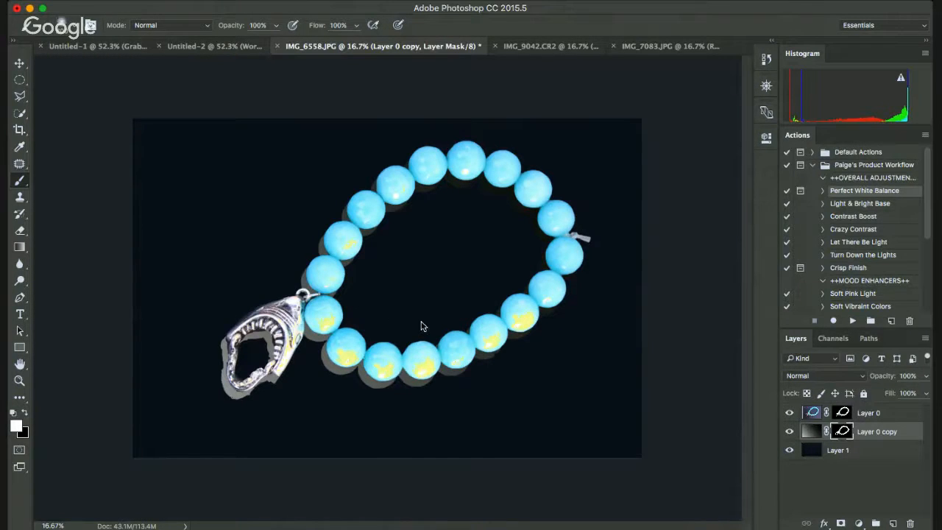
- Paint white with a soft brush around the shark pendant on the mask, and paint black over it and along the bracelet's shadow
mouse_move(247, 290)
left_mouse_down()
mouse_move(231, 318)
mouse_move(261, 320)
mouse_move(222, 358)
left_mouse_up()
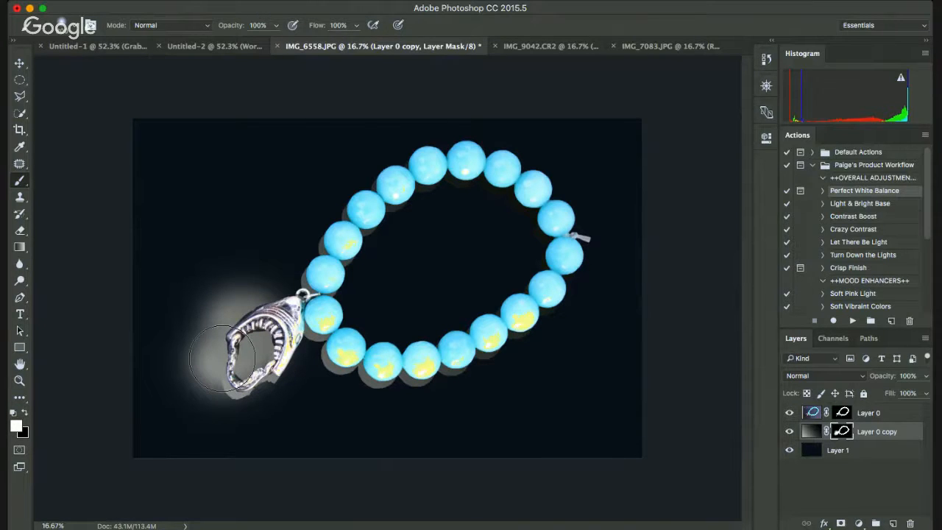
key("x")
mouse_move(224, 355)
left_mouse_down()
mouse_move(248, 344)
mouse_move(215, 318)
mouse_move(202, 324)
mouse_move(275, 321)
mouse_move(260, 306)
mouse_move(309, 291)
mouse_move(346, 296)
mouse_move(309, 300)
mouse_move(340, 303)
mouse_move(329, 344)
mouse_move(368, 367)
mouse_move(442, 371)
mouse_move(481, 353)
mouse_move(477, 346)
mouse_move(481, 354)
mouse_move(479, 347)
mouse_move(467, 364)
mouse_move(523, 355)
mouse_move(473, 381)
left_mouse_up()
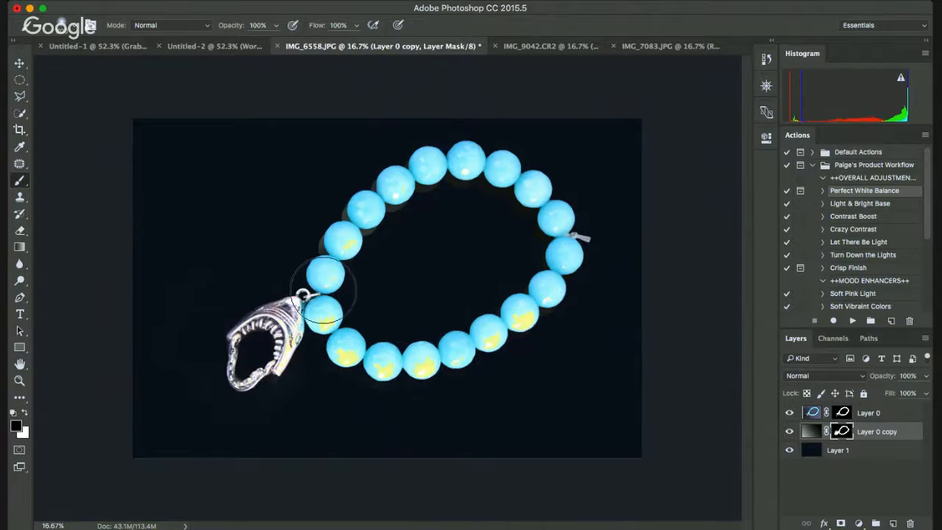
mouse_move(306, 272)
left_mouse_down()
mouse_move(329, 273)
mouse_move(355, 172)
mouse_move(371, 152)
mouse_move(420, 157)
mouse_move(467, 115)
mouse_move(511, 143)
mouse_move(575, 156)
left_mouse_up()
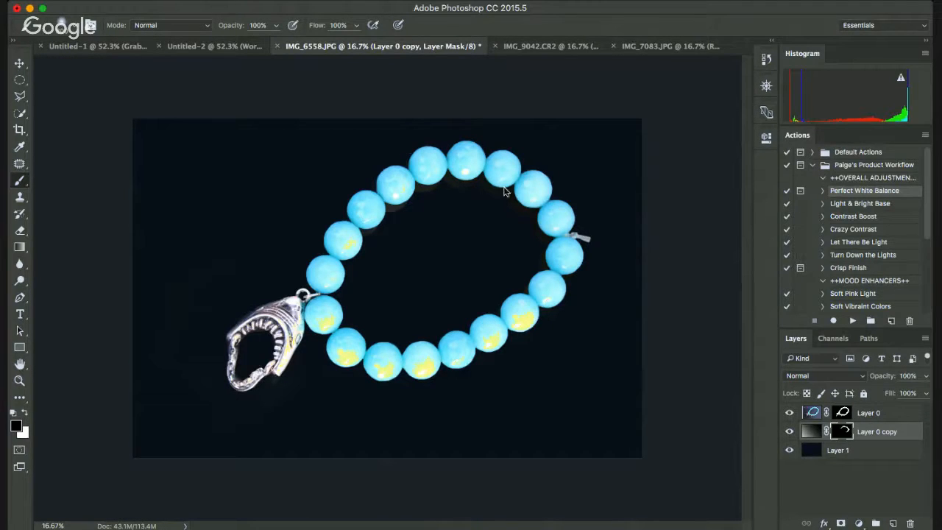
- Compare the bracelet with the Layer 0 copy shadow hidden and shown
key("space")
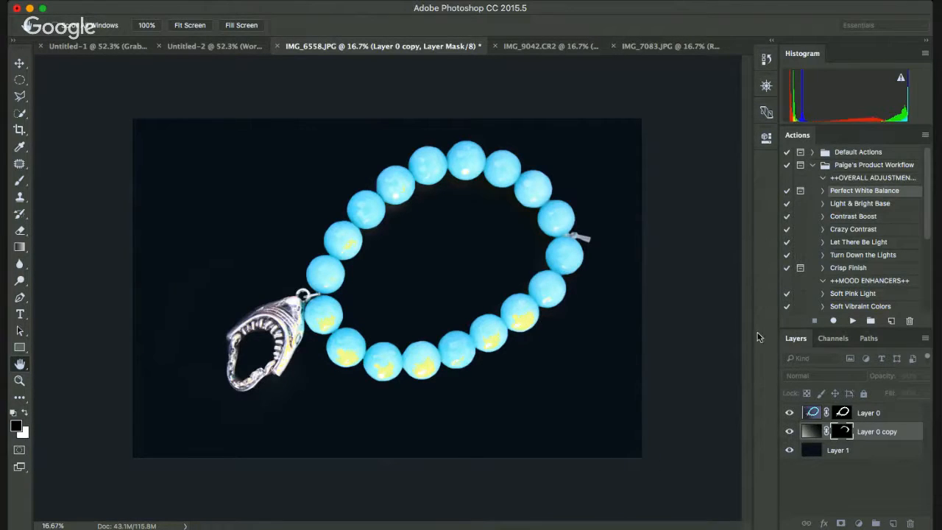
key("b")
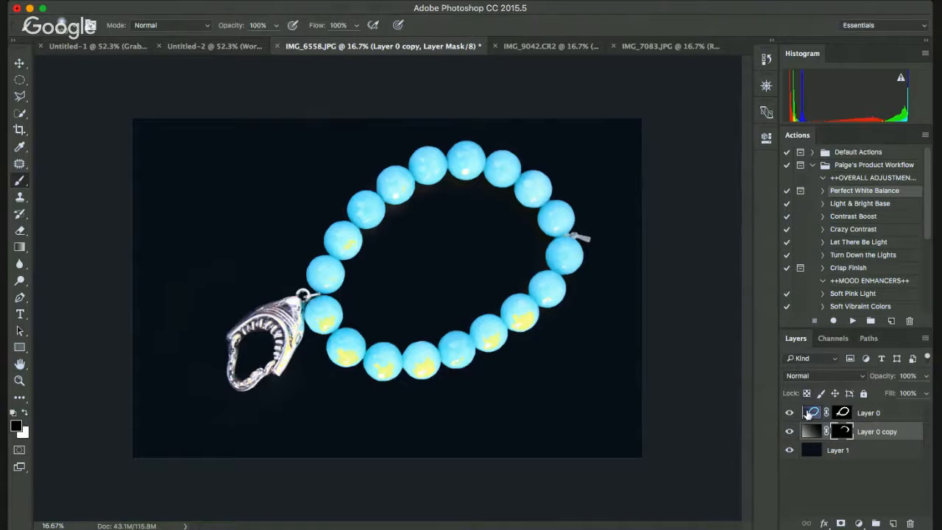
left_click(790, 436)
left_click(791, 435)
left_click(789, 432)
- Add a Levels adjustment layer, place it above Layer 0 and clip it to that layer
left_click(852, 321)
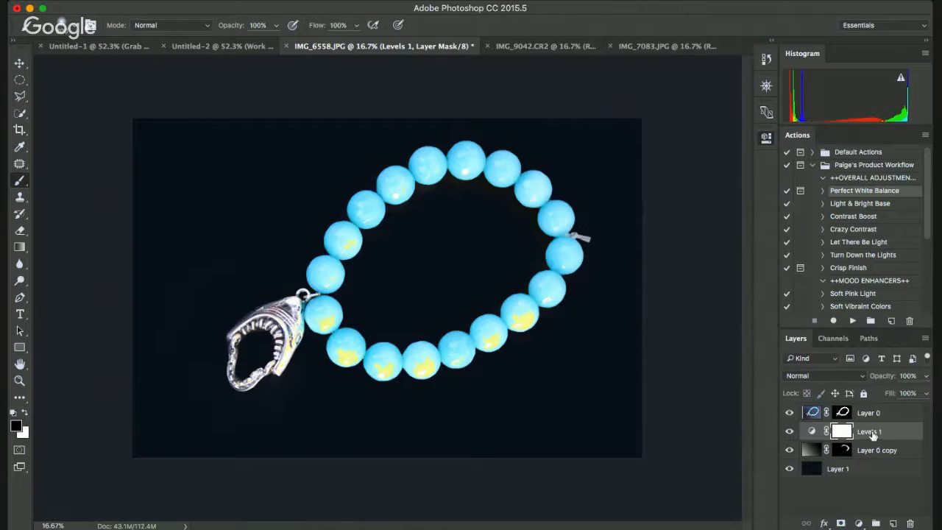
mouse_move(873, 428)
left_mouse_down()
mouse_move(870, 382)
mouse_move(872, 412)
left_mouse_up()
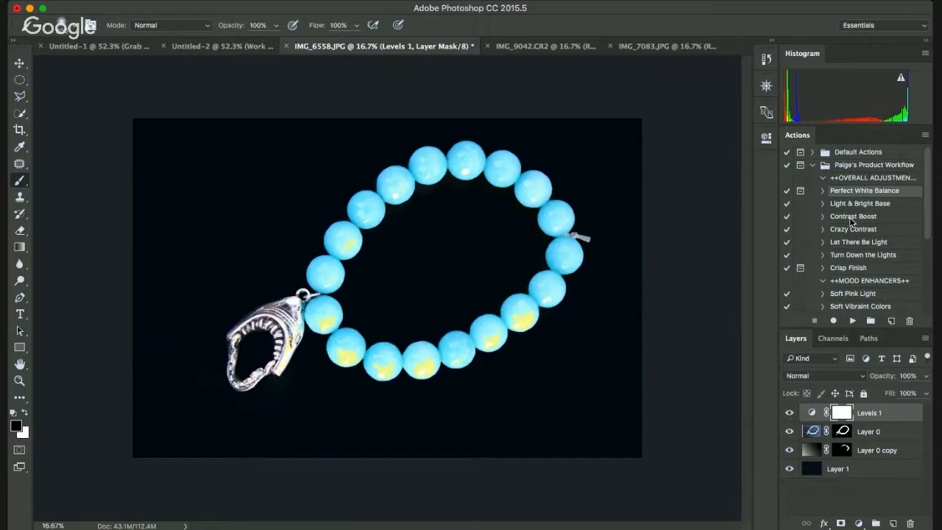
key("super+alt+g")
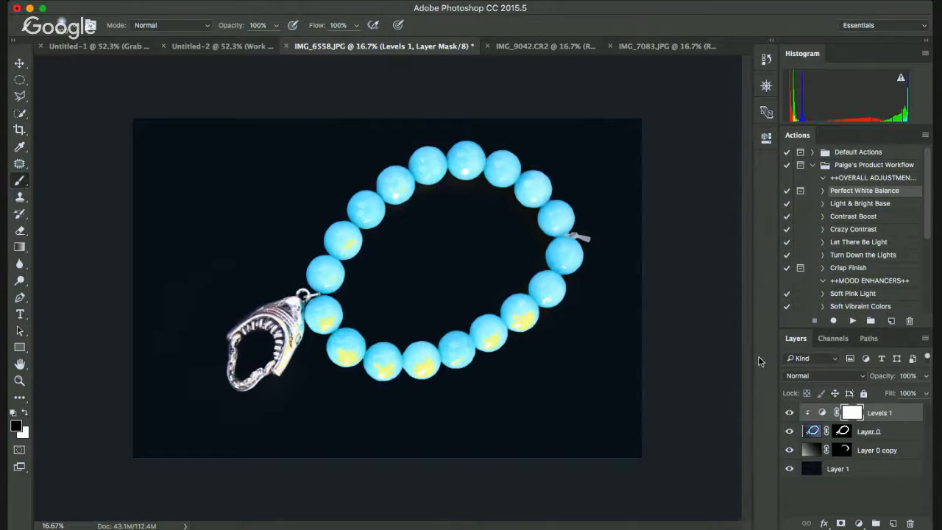
- Switch to the IMG_9042.CR2 document
left_click(537, 48)
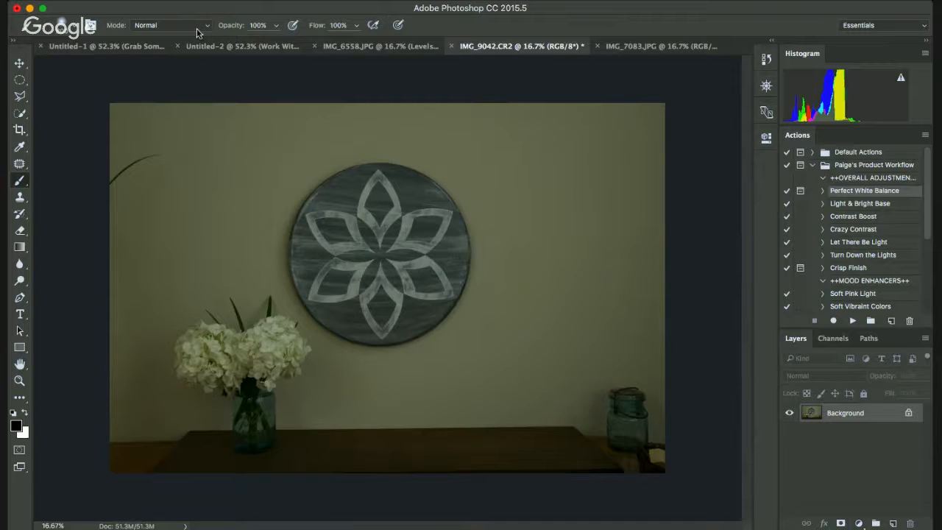
- Try brightening the Background layer directly, and undo the adjustment
key("i")
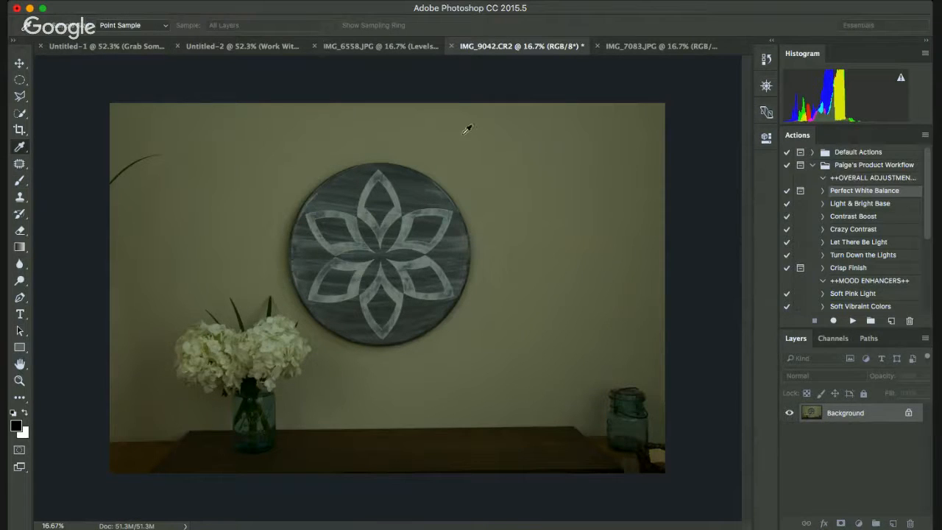
left_click(468, 276)
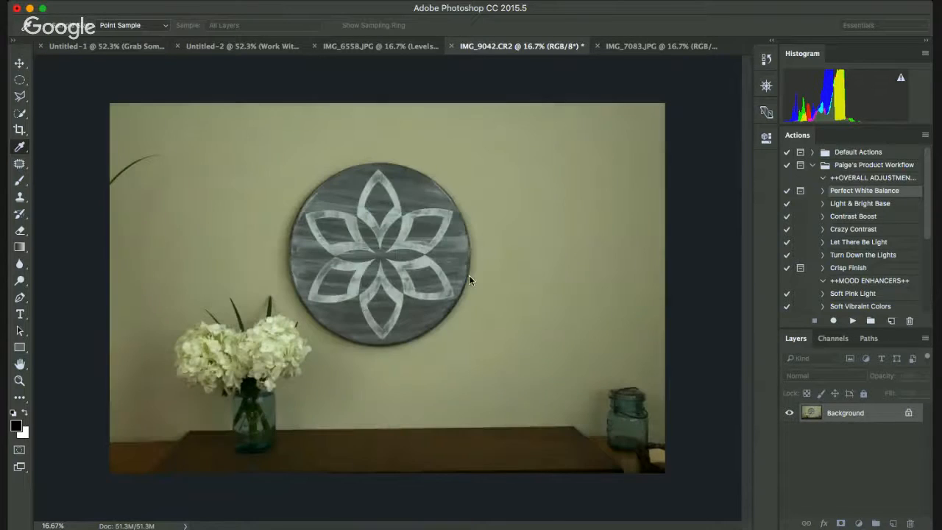
key("b")
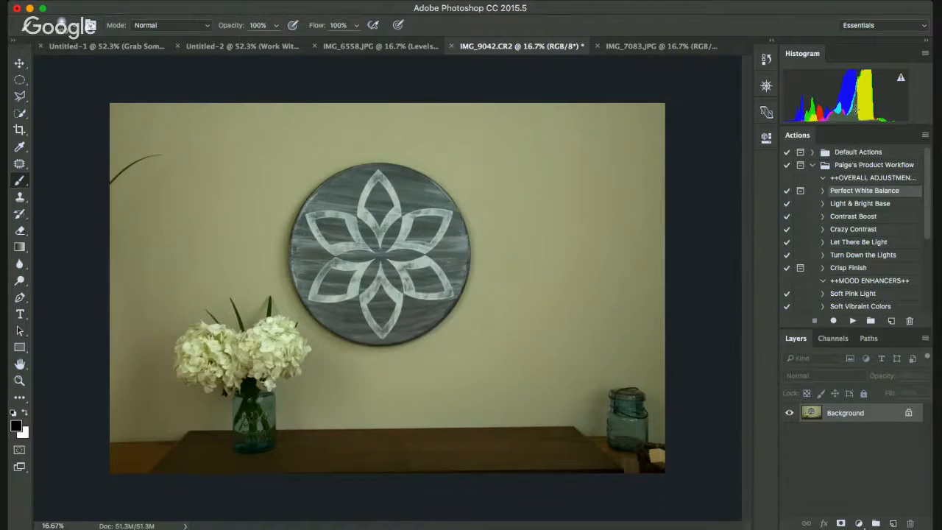
key("super+z")
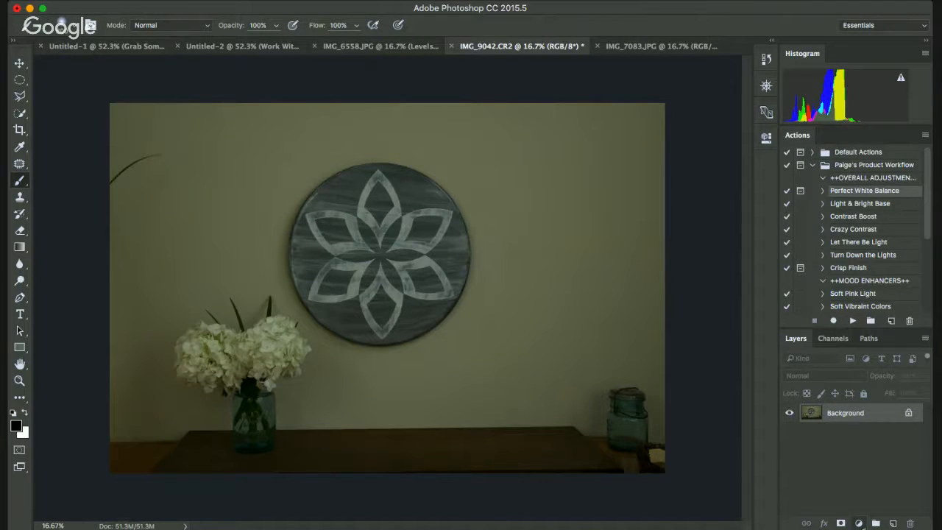
- Add a Levels adjustment layer above the Background and brighten the photo, previewing the highlight clipping while adjusting
left_click(859, 332)
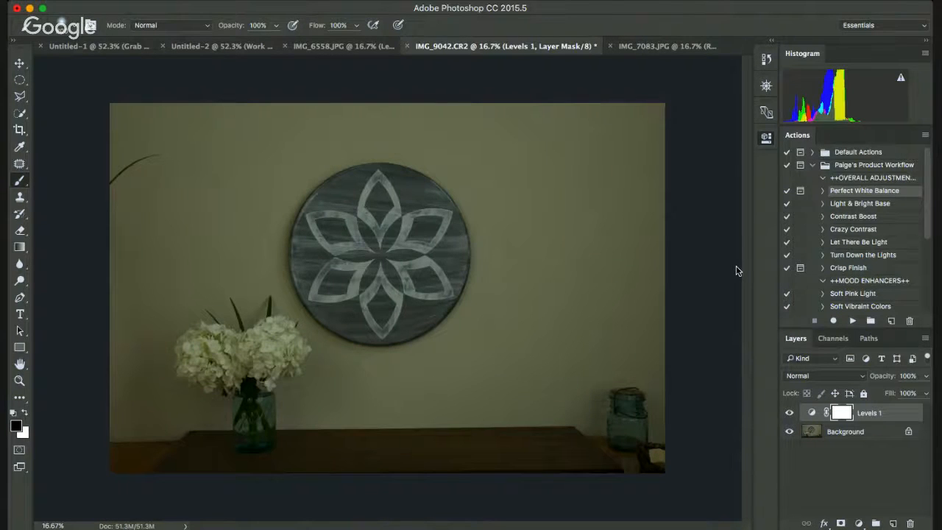
left_click_drag(737, 266, 695, 269)
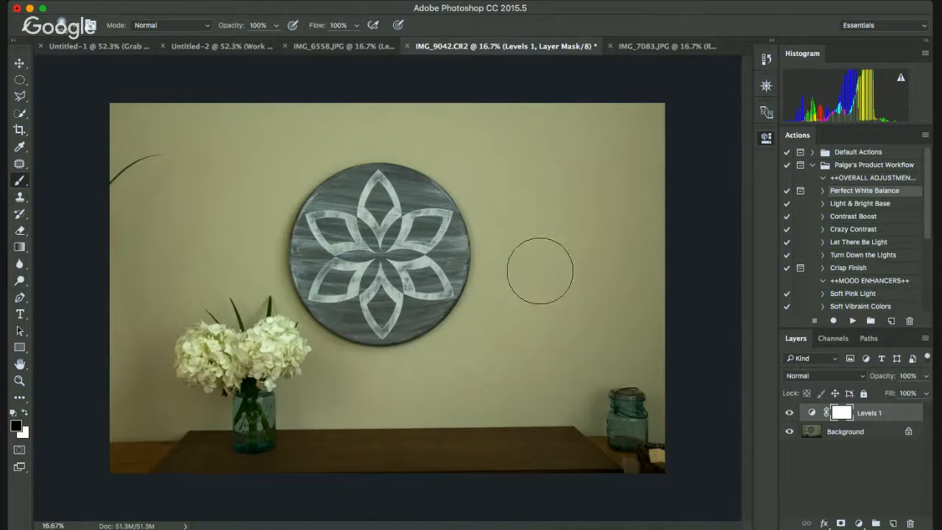
left_click(692, 272, "alt")
left_click_drag(691, 269, 676, 274)
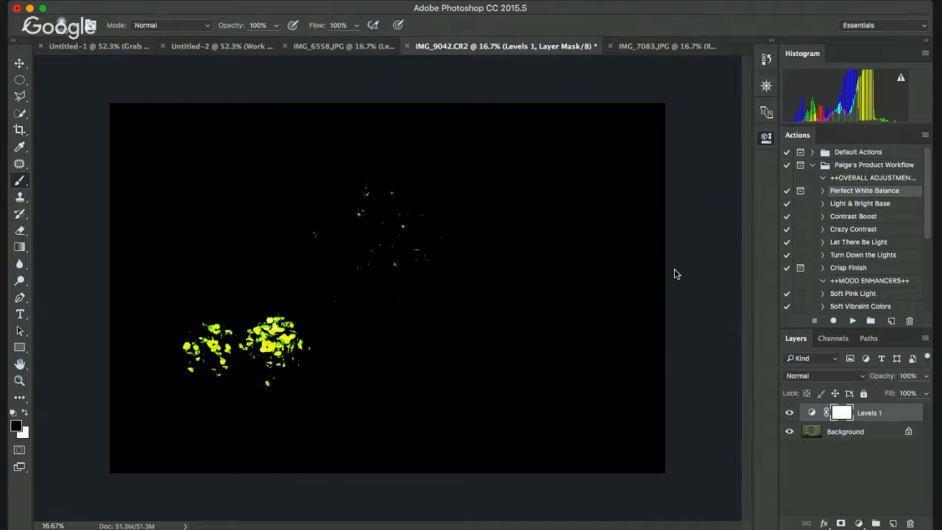
left_click_drag(674, 269, 674, 269)
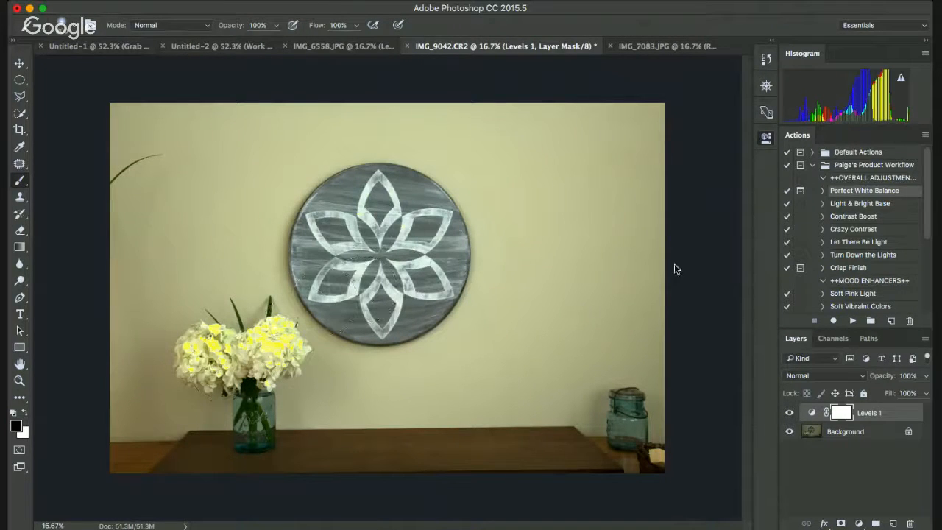
left_click_drag(673, 264, 628, 267)
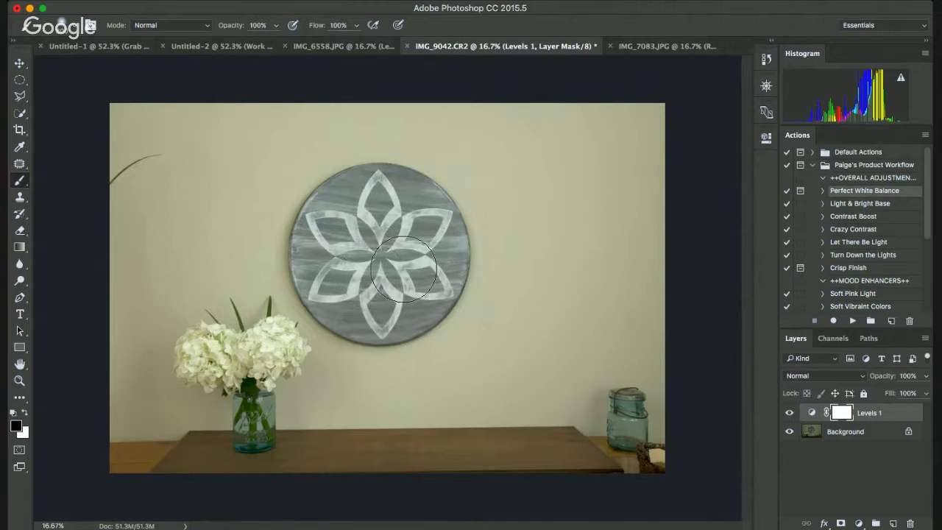
- Try a second Levels adjustment layer, paint black on its mask over the flowers and parts of the wall, and delete the layer
left_click(864, 335)
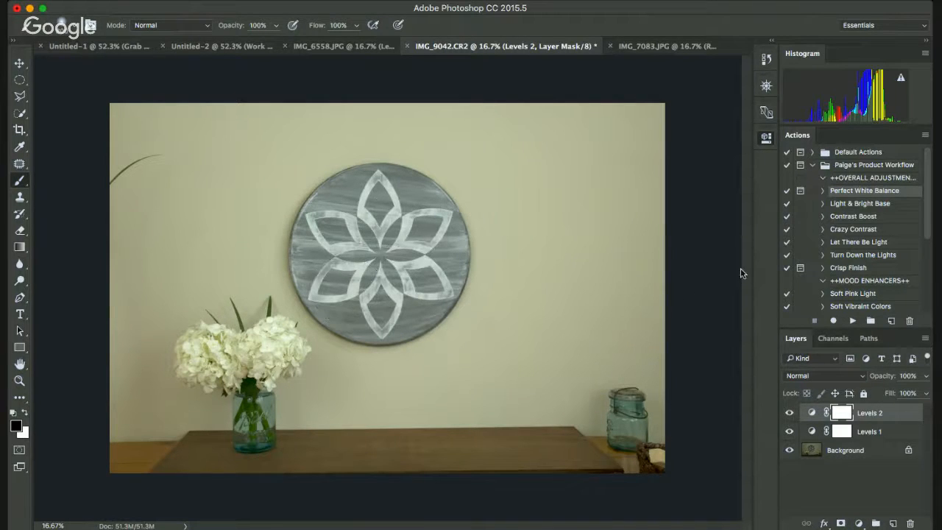
left_click_drag(734, 268, 722, 268)
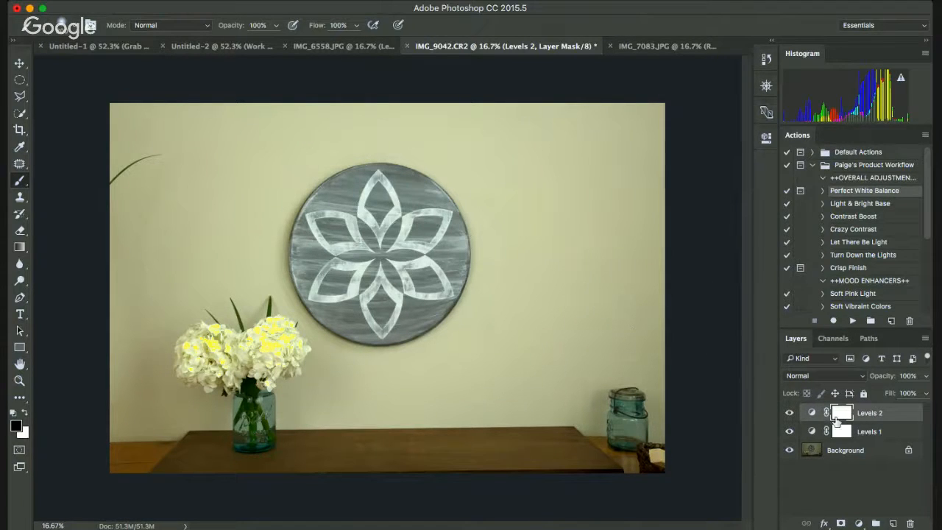
mouse_move(231, 134)
left_mouse_down()
mouse_move(337, 153)
mouse_move(164, 158)
mouse_move(174, 174)
mouse_move(168, 355)
mouse_move(236, 175)
mouse_move(252, 315)
mouse_move(262, 206)
mouse_move(363, 120)
mouse_move(457, 134)
mouse_move(530, 223)
mouse_move(502, 361)
mouse_move(539, 265)
mouse_move(611, 152)
mouse_move(604, 311)
mouse_move(588, 277)
left_mouse_up()
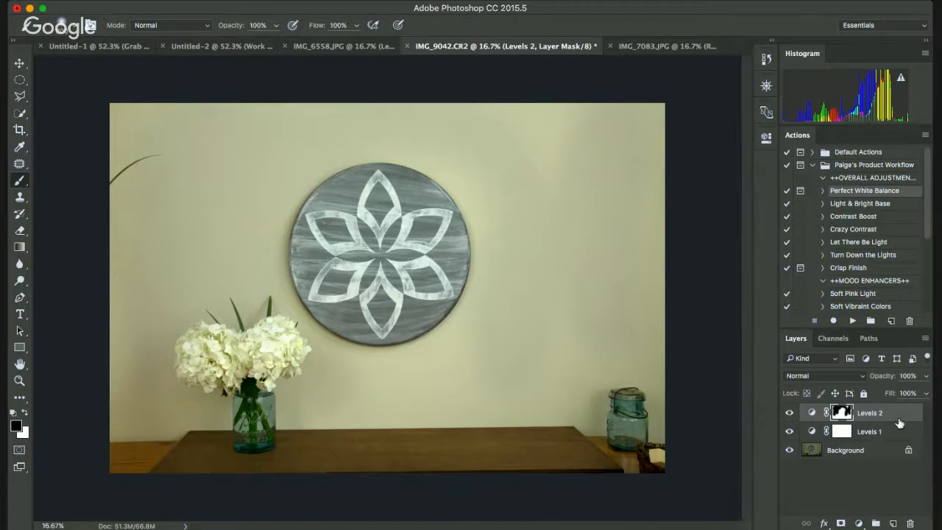
key("Delete")
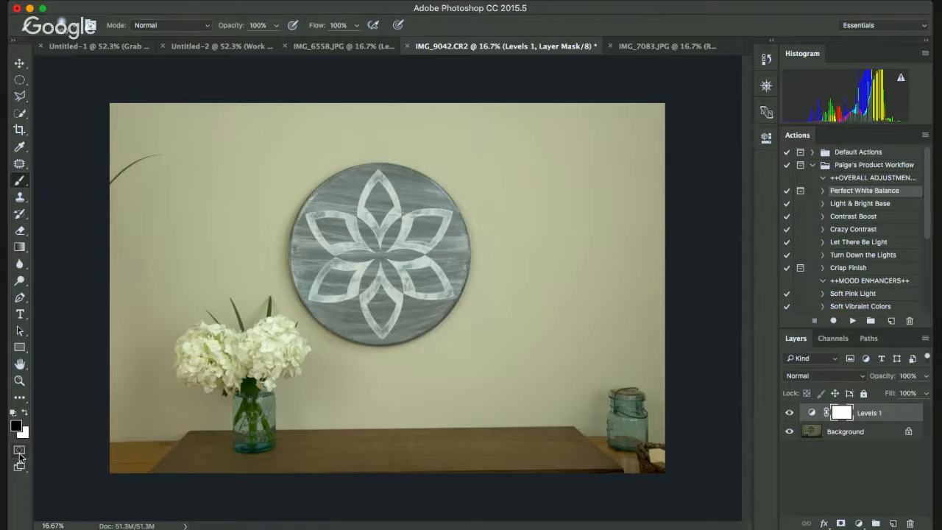
- Paint a Quick Mask over the center of the round wall sign and convert it into a selection
left_click(19, 452)
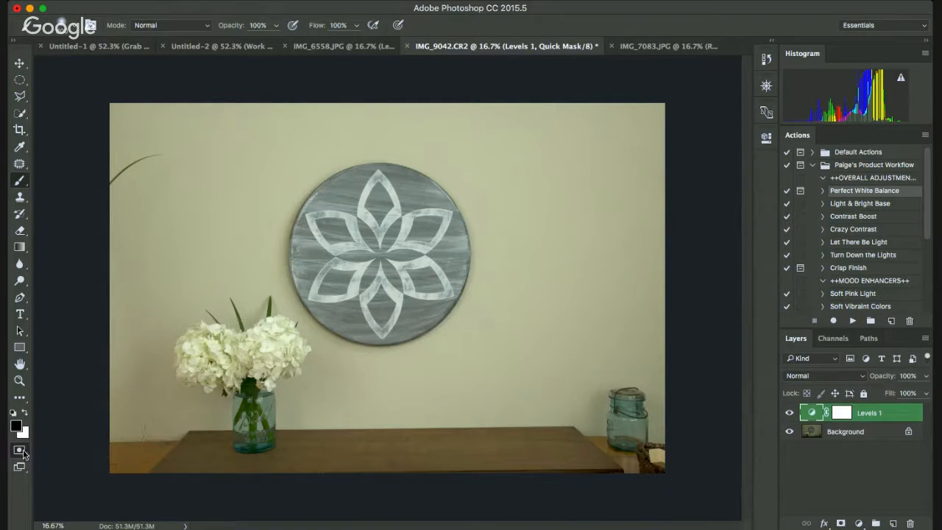
mouse_move(401, 210)
left_mouse_down()
mouse_move(354, 220)
mouse_move(345, 239)
mouse_move(352, 279)
mouse_move(389, 293)
mouse_move(404, 272)
mouse_move(390, 239)
mouse_move(384, 268)
mouse_move(410, 244)
mouse_move(382, 261)
left_mouse_up()
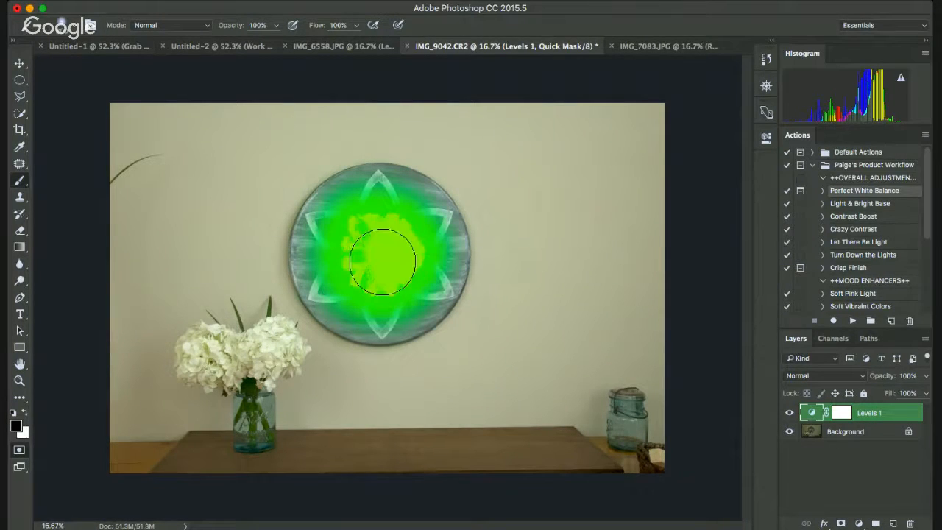
left_click(21, 451)
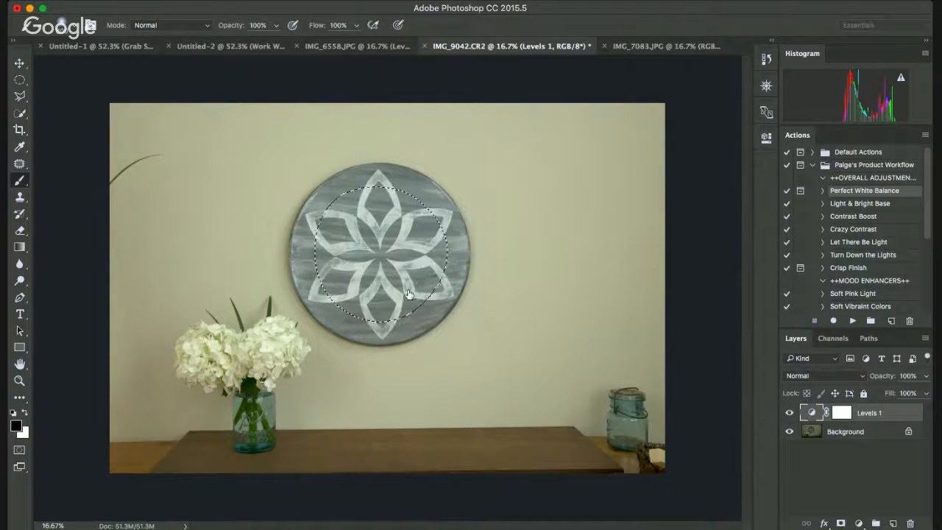
key("i")
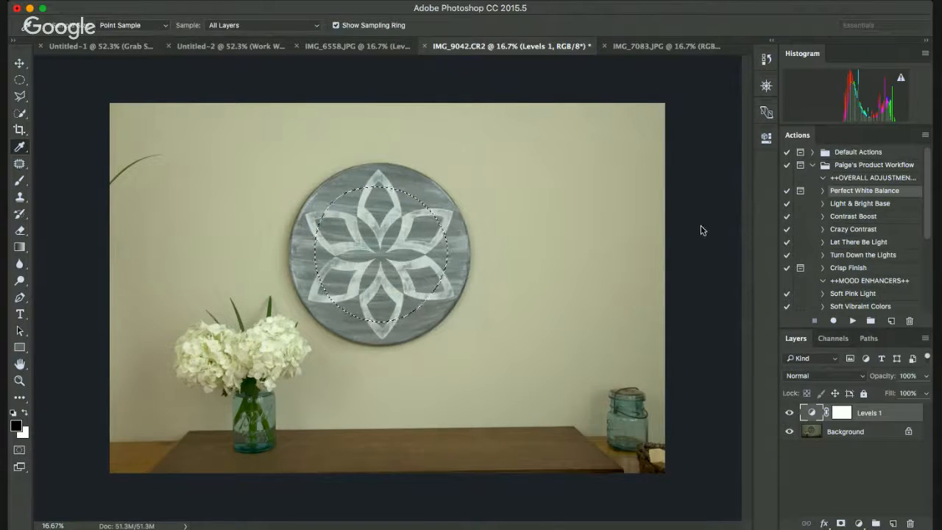
key("b")
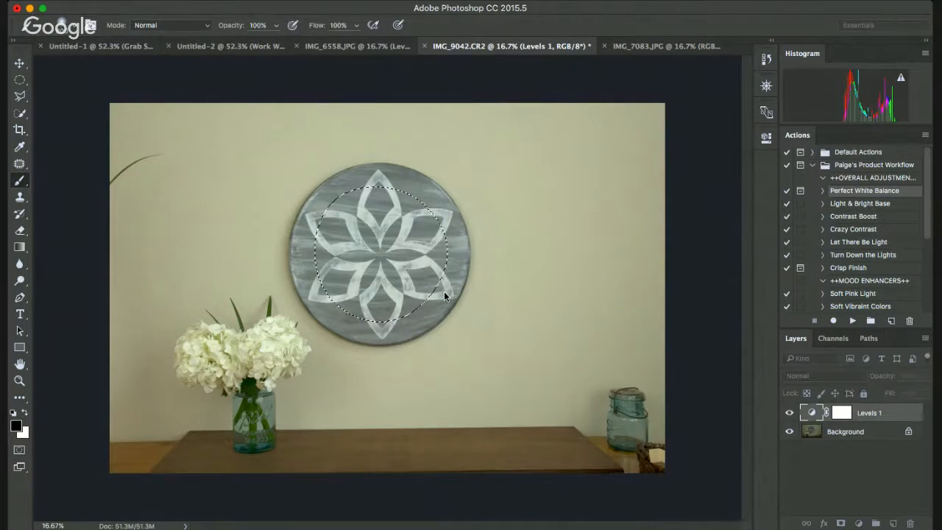
- Extend the Quick Mask over the whole round wall sign and add a Levels adjustment layer limited to that area
left_click(530, 206)
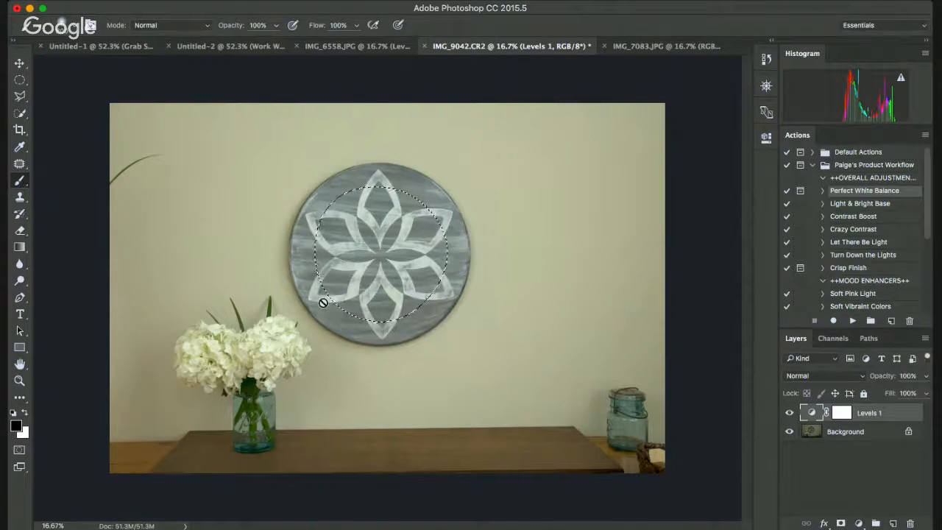
key("q")
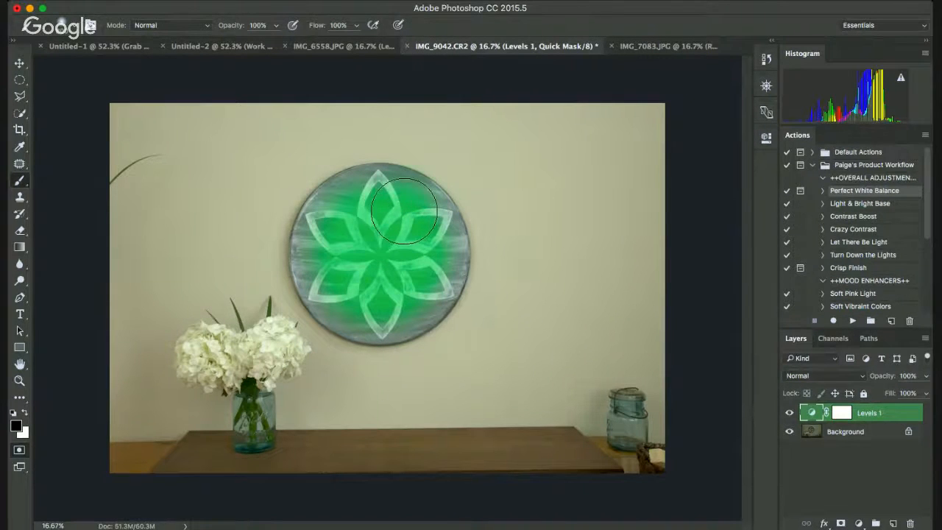
mouse_move(404, 211)
left_mouse_down()
mouse_move(375, 204)
mouse_move(344, 231)
mouse_move(332, 269)
mouse_move(345, 290)
mouse_move(377, 304)
mouse_move(410, 298)
mouse_move(428, 267)
mouse_move(430, 228)
mouse_move(412, 210)
mouse_move(372, 204)
mouse_move(340, 221)
mouse_move(323, 246)
mouse_move(332, 280)
mouse_move(363, 302)
mouse_move(381, 308)
mouse_move(411, 295)
mouse_move(439, 229)
mouse_move(399, 209)
mouse_move(341, 226)
mouse_move(322, 246)
mouse_move(323, 265)
mouse_move(364, 297)
left_mouse_up()
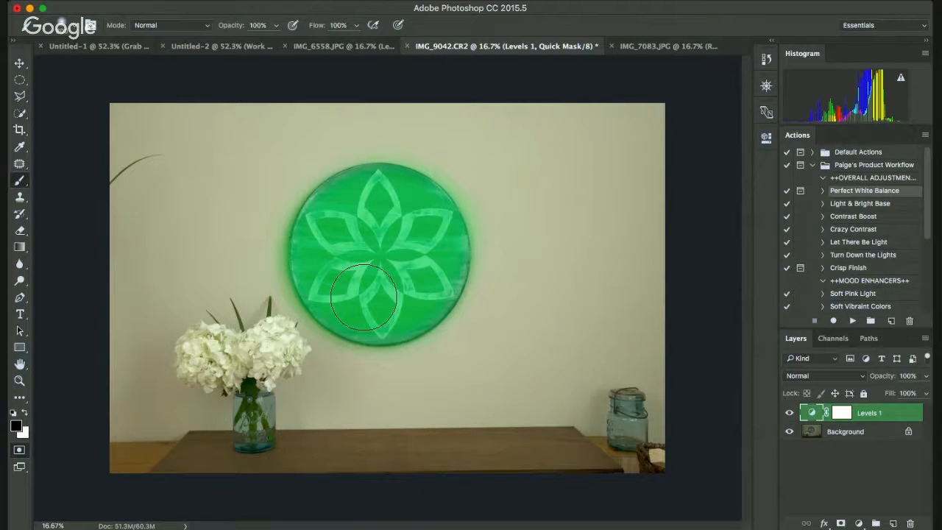
key("q")
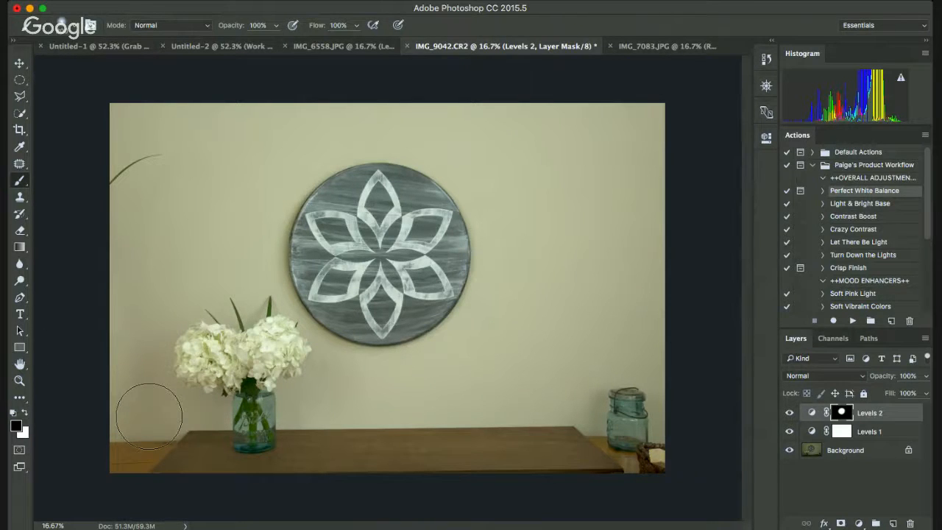
- Paint a Quick Mask over the white flowers and their vase, using a smaller brush to cover the remaining areas
key("q")
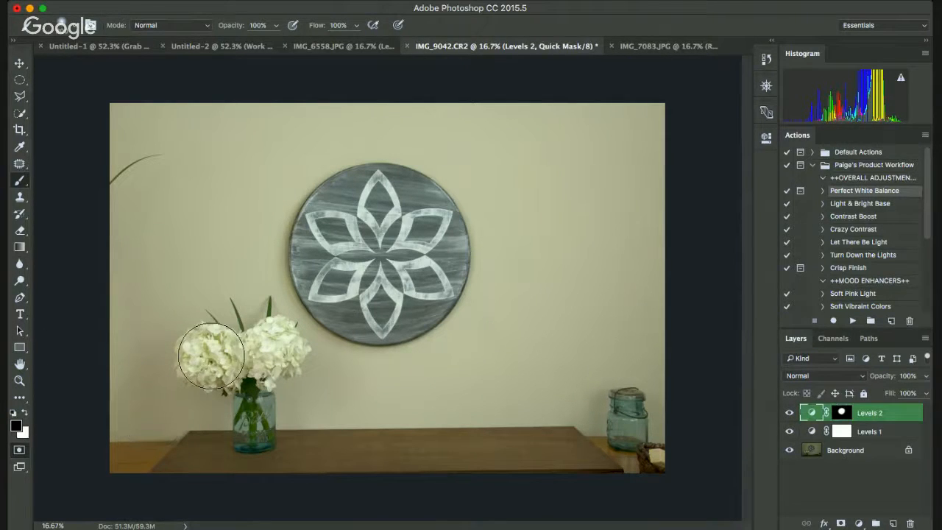
mouse_move(211, 356)
left_mouse_down()
mouse_move(278, 347)
mouse_move(250, 373)
mouse_move(259, 398)
left_mouse_up()
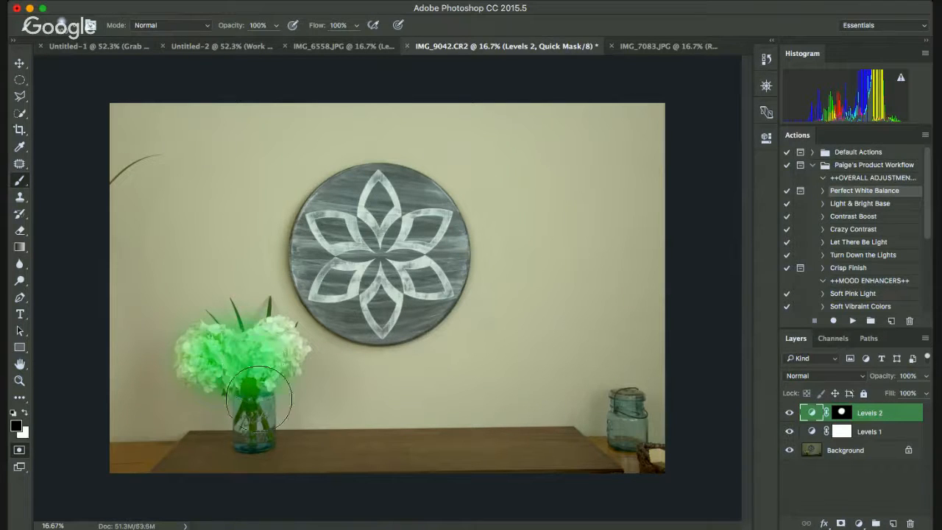
key("bracketleft")
key("bracketleft")
key("bracketleft")
mouse_move(226, 359)
left_mouse_down()
mouse_move(205, 352)
mouse_move(222, 365)
mouse_move(271, 356)
mouse_move(277, 338)
mouse_move(284, 345)
mouse_move(255, 375)
mouse_move(254, 426)
mouse_move(254, 346)
mouse_move(276, 339)
mouse_move(258, 361)
left_mouse_up()
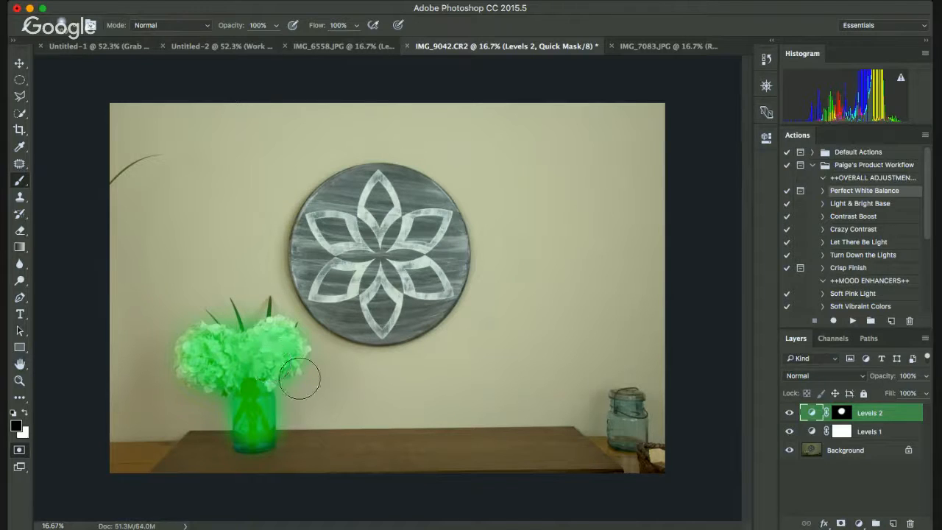
- Paint stray Quick Mask onto the wall beside the flowers, erase it with white, and restore black as the foreground color
left_click_drag(291, 373, 323, 377)
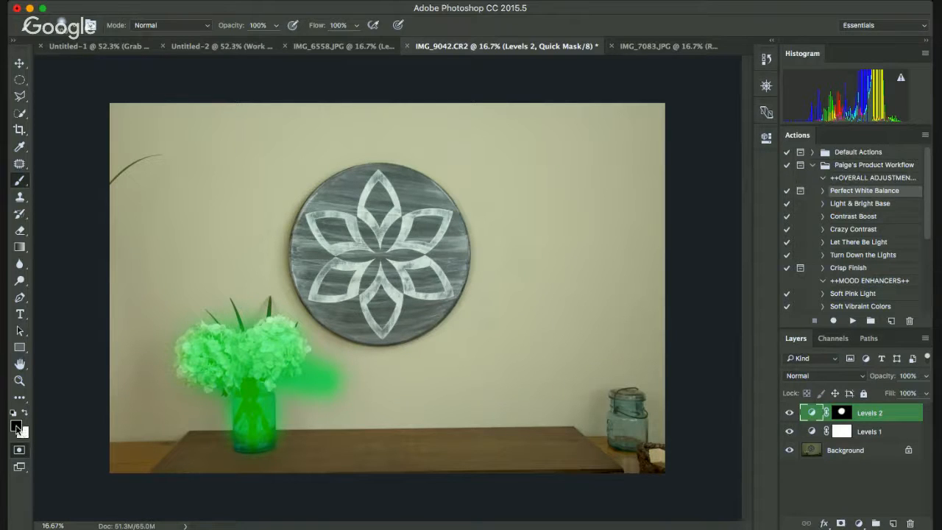
key("x")
mouse_move(345, 377)
left_mouse_down()
mouse_move(316, 378)
mouse_move(323, 389)
mouse_move(314, 383)
left_mouse_up()
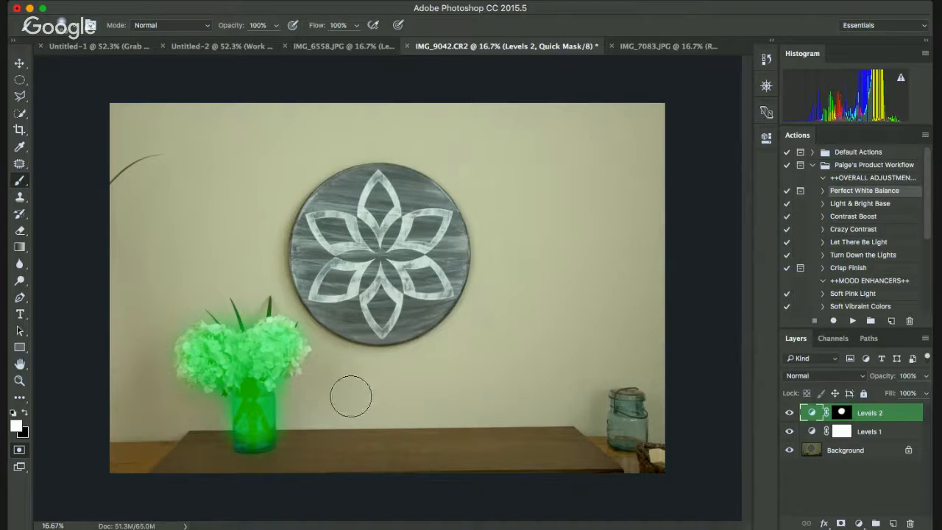
key("x")
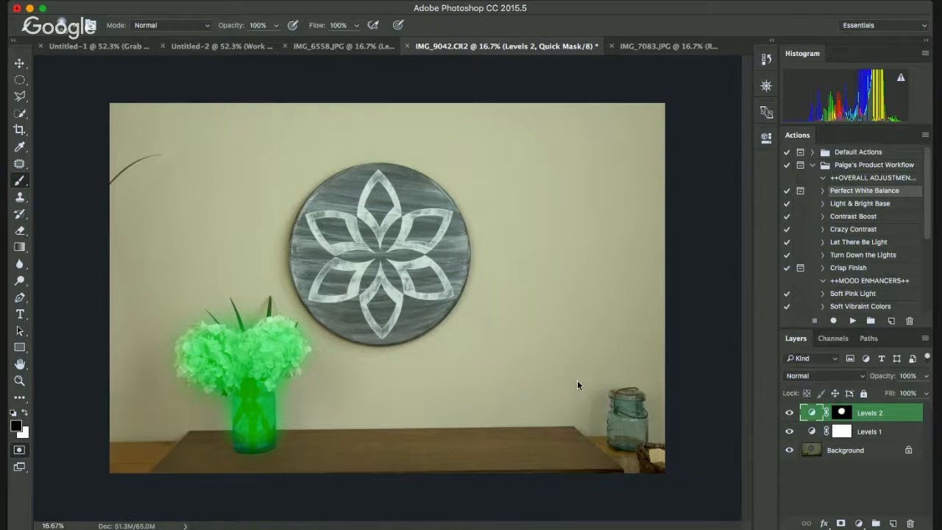
- Convert the Quick Mask into a selection and add a Levels adjustment layer limited to the flowers and vase
key("q")
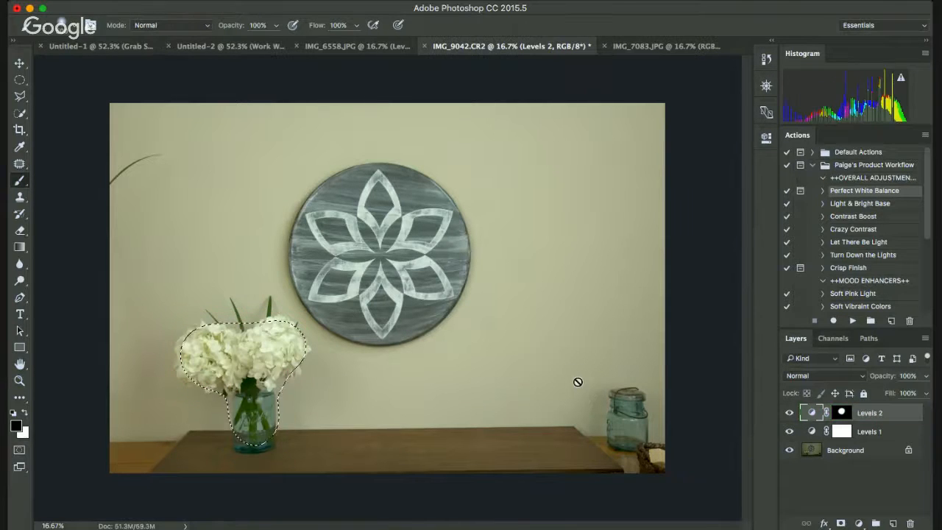
left_click(871, 336)
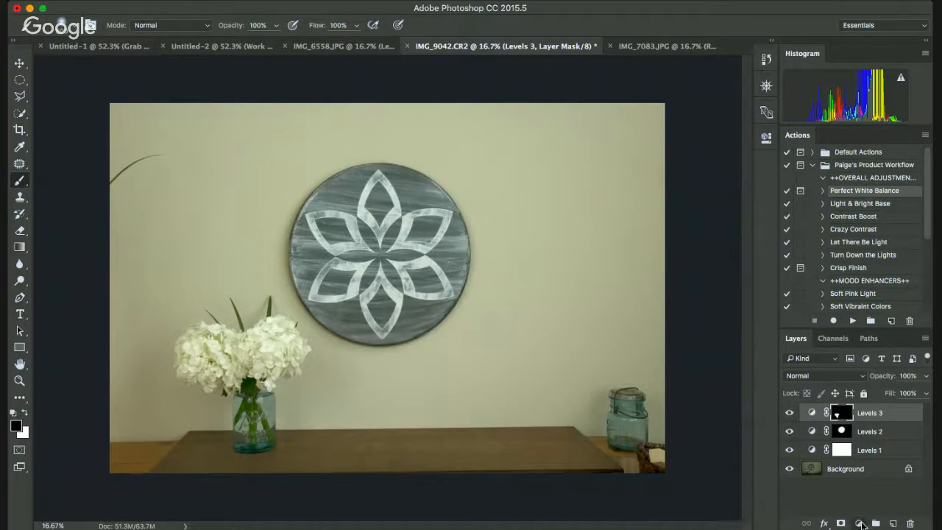
- Add an unmasked Levels adjustment layer to brighten the whole photo, and group all four Levels layers
left_click(888, 332)
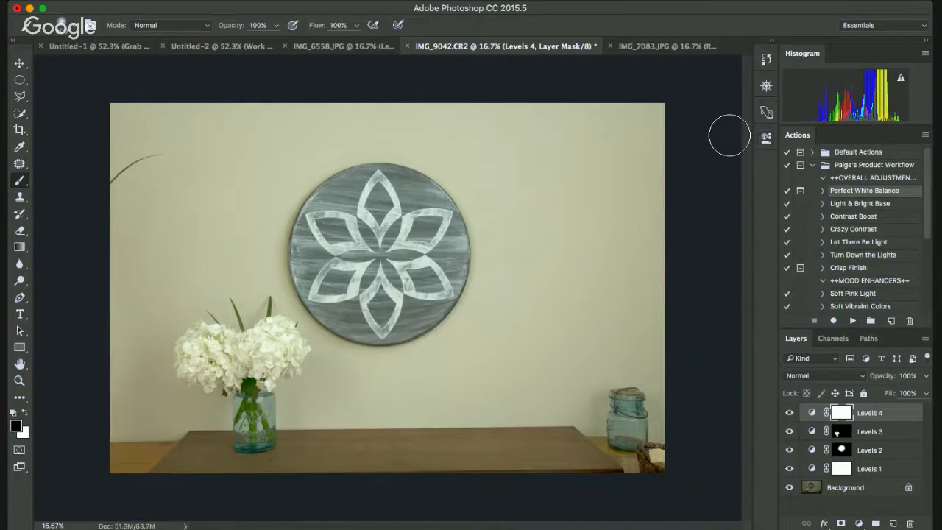
left_click(880, 472, "shift")
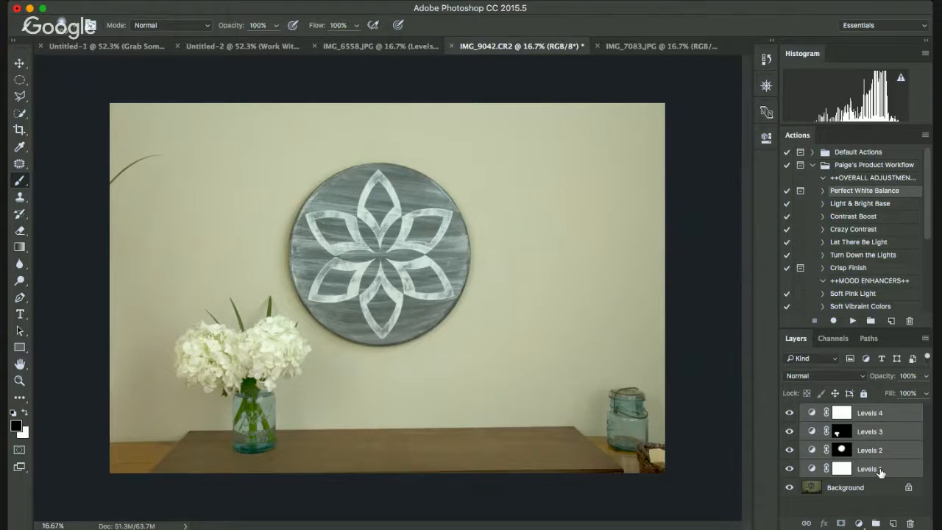
key("super+g")
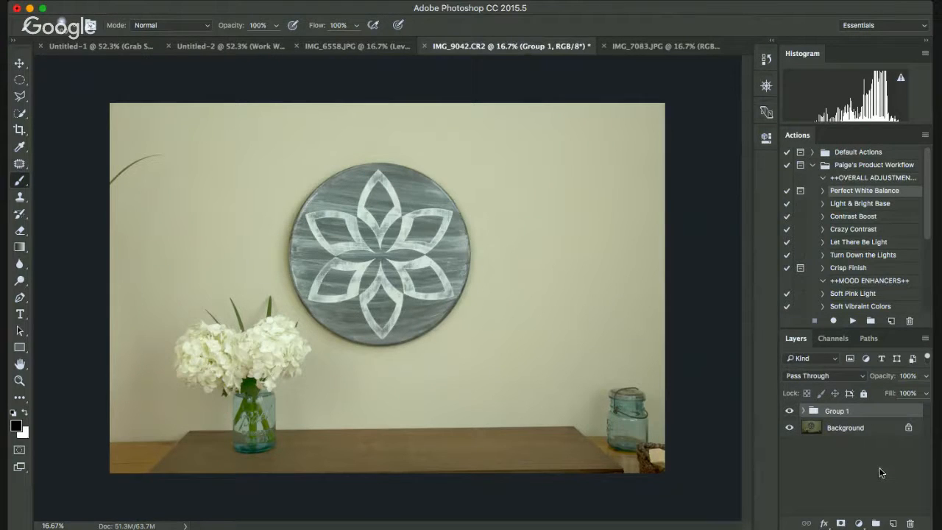
- Toggle the Levels group's visibility to compare the photo before and after the adjustments, and expand the group
left_click(789, 412)
left_click(789, 412)
left_click(789, 414)
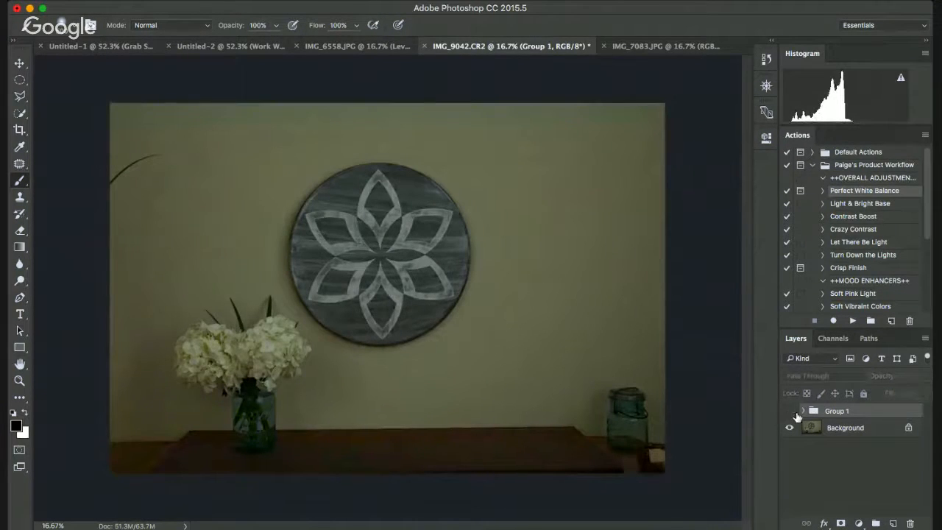
left_click(790, 414)
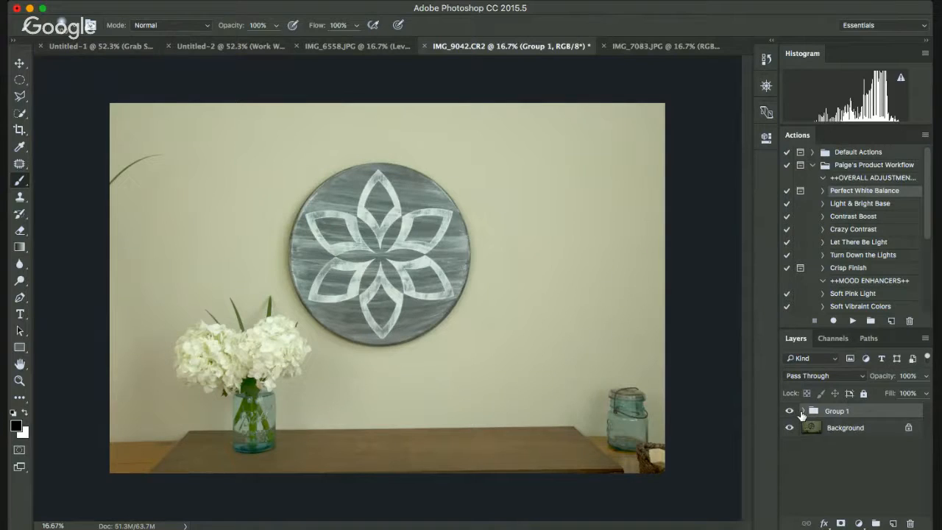
left_click(805, 414)
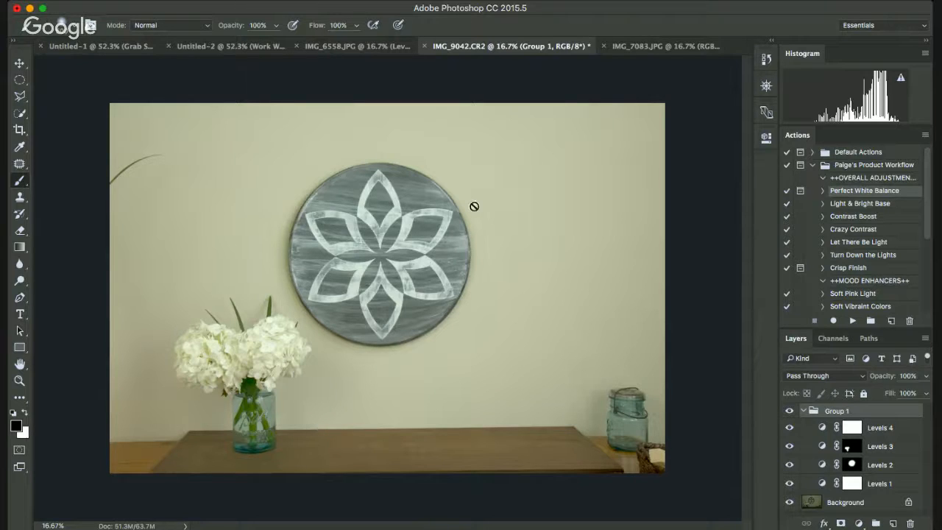
- View the alligator and bracelet images, and return to the wall sign photo
left_click(647, 49)
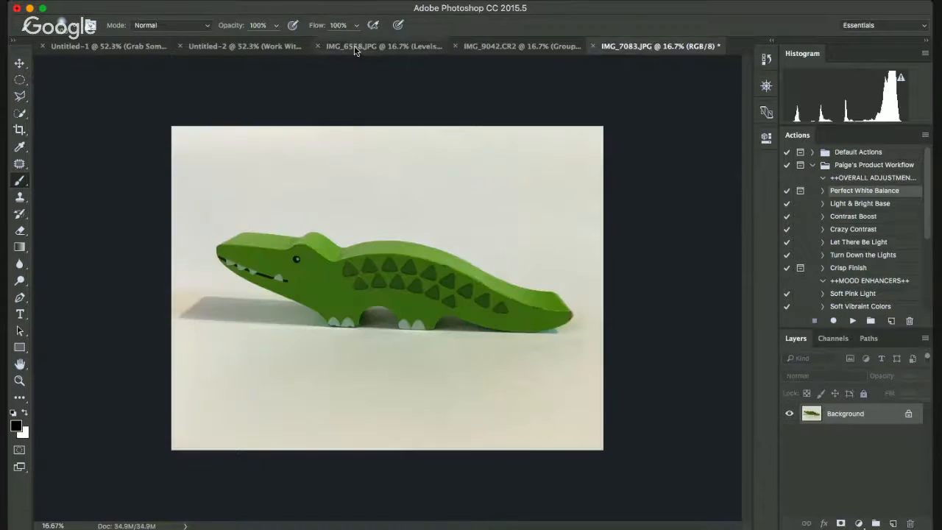
left_click(355, 48)
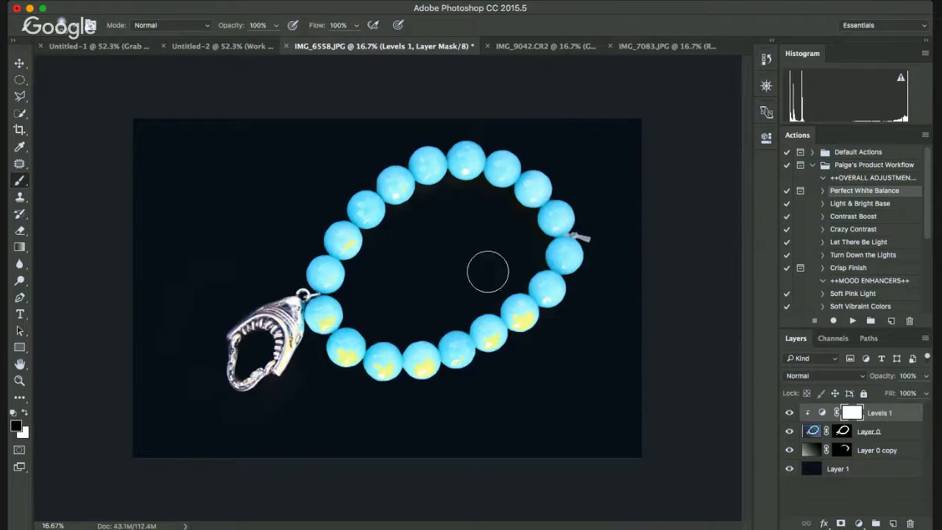
left_click(546, 47)
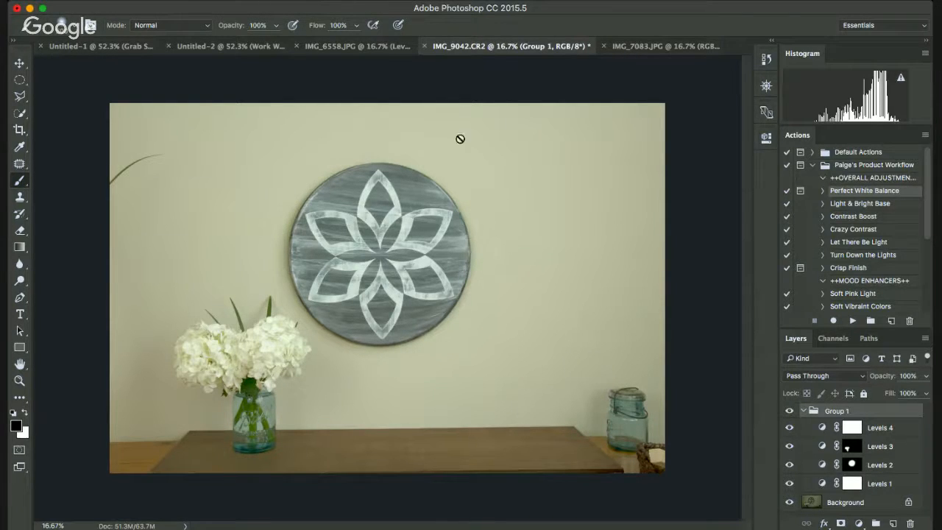
- Run the Perfect White Balance action on the alligator photo IMG_7083.JPG, sampling the averaged color
left_click(663, 48)
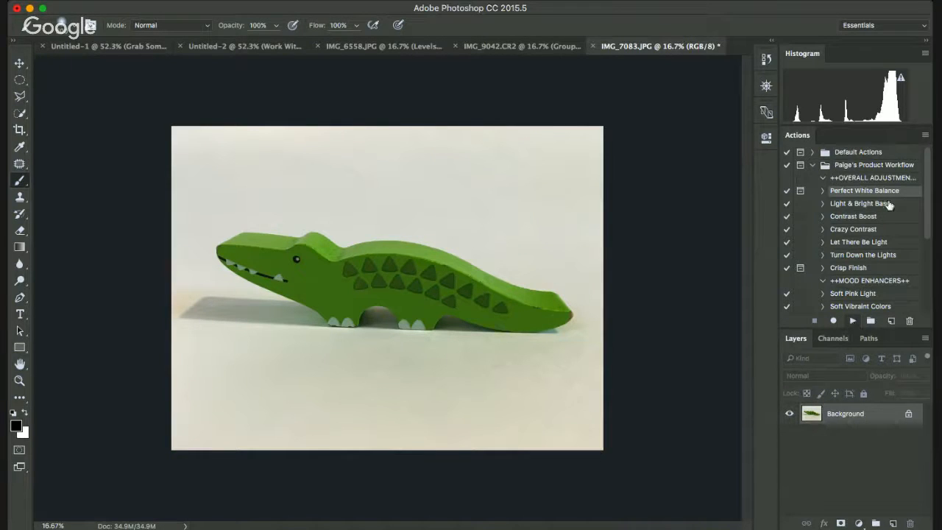
left_click(852, 321)
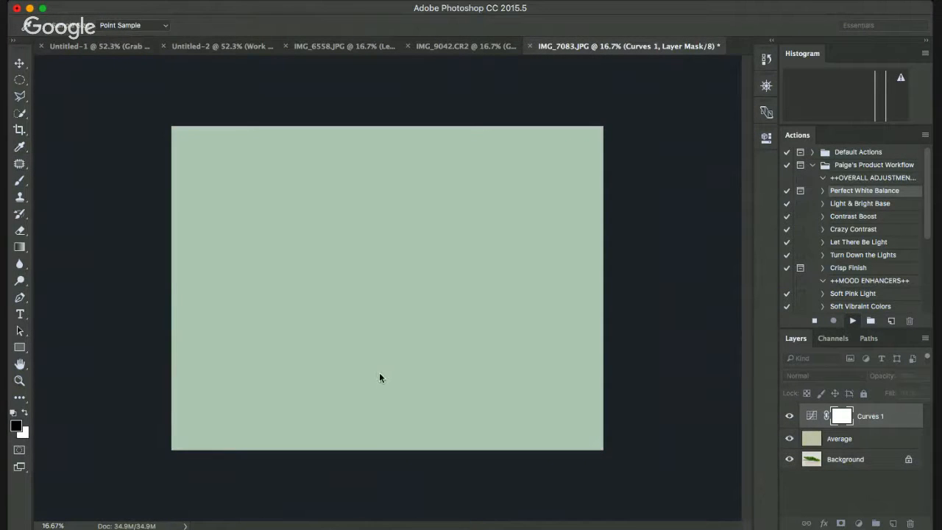
left_click(380, 421)
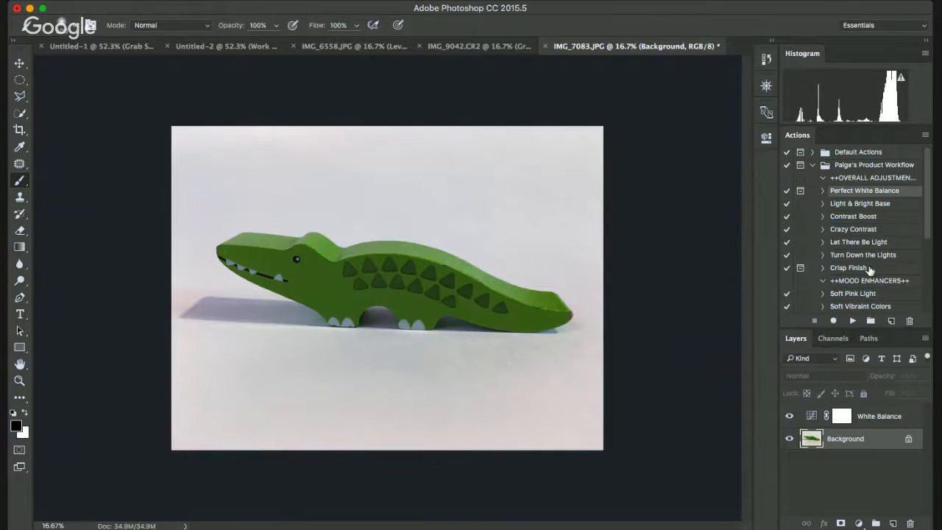
- Run the Let There Be Light action to brighten the alligator photo
left_click(874, 244)
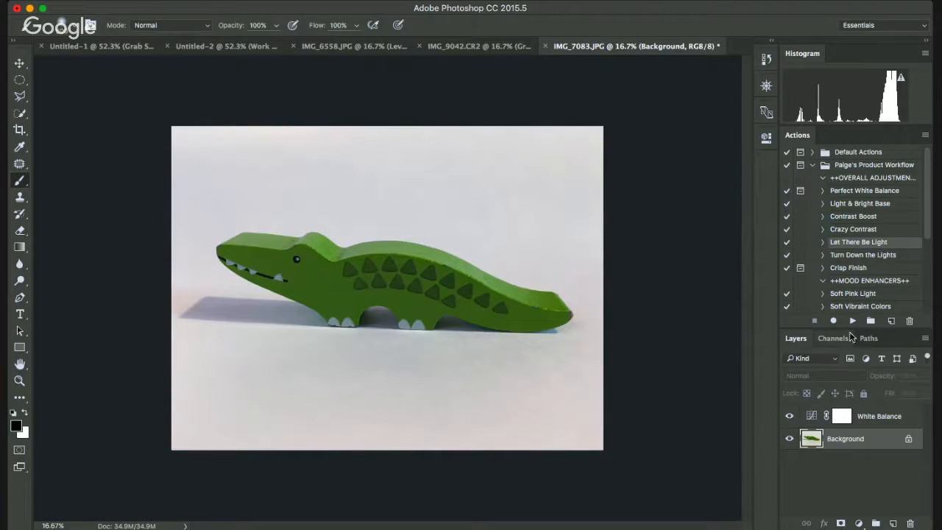
left_click(852, 322)
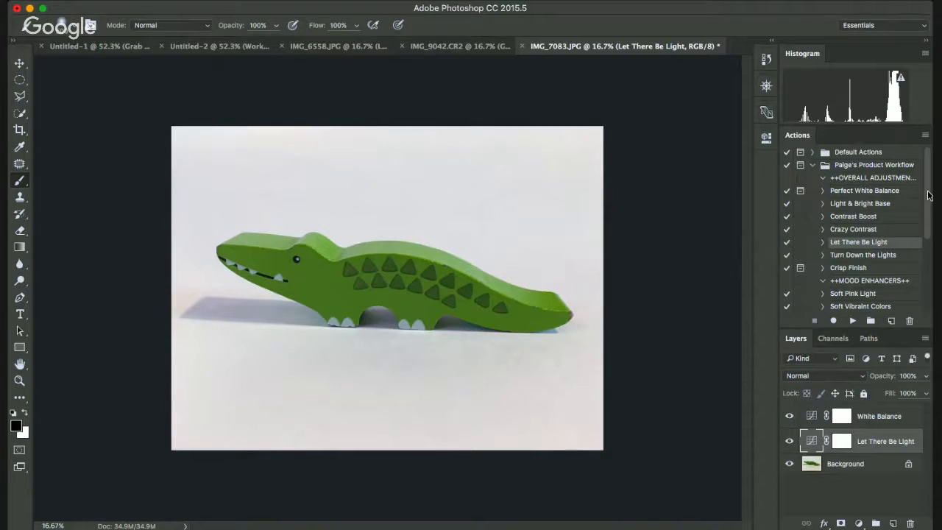
scroll(929, 196, "down", 2)
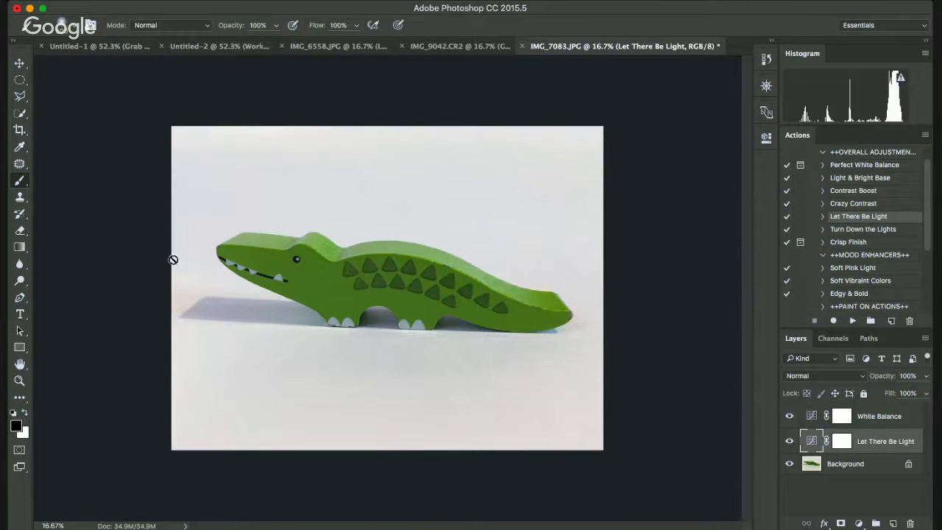
- Select the green alligator with the Quick Selection tool and subtract the gaps beneath its body
left_click(21, 116)
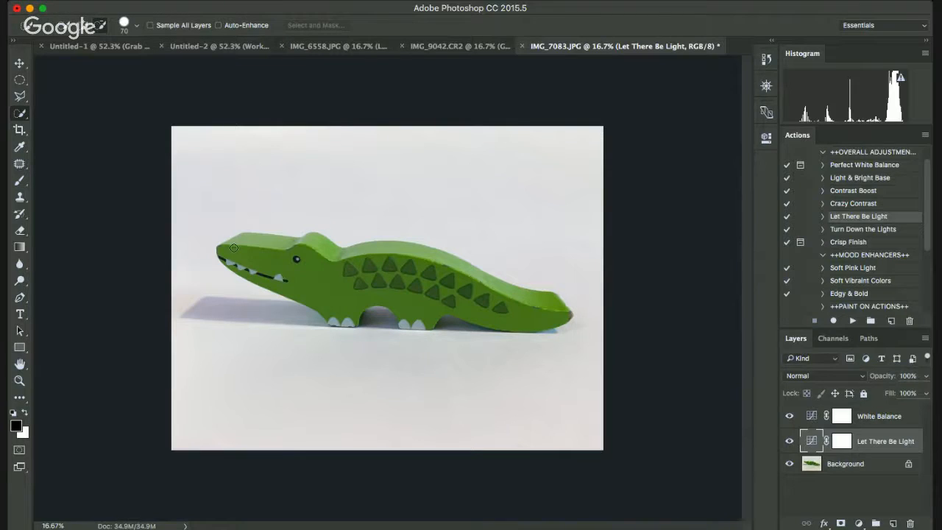
mouse_move(233, 247)
left_mouse_down()
mouse_move(264, 256)
mouse_move(257, 273)
mouse_move(346, 316)
mouse_move(398, 291)
mouse_move(552, 309)
mouse_move(493, 276)
mouse_move(497, 299)
left_mouse_up()
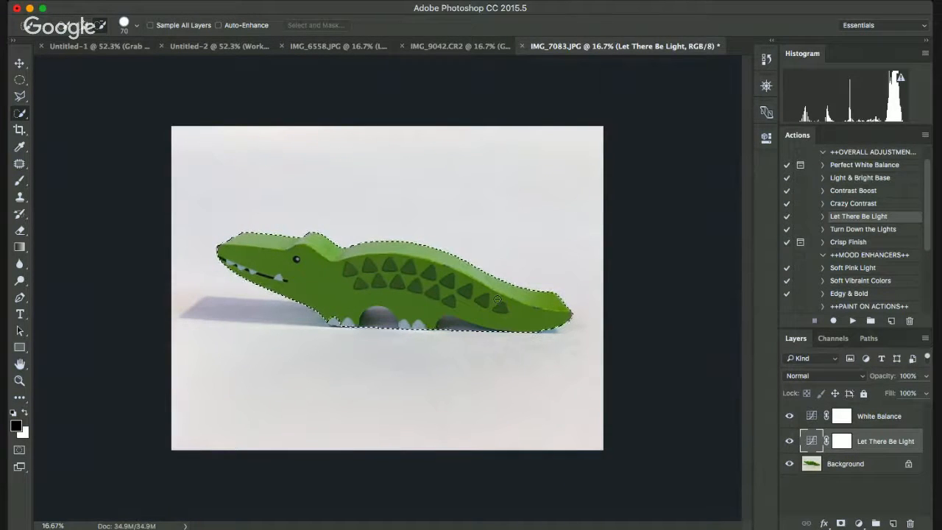
left_click(98, 27)
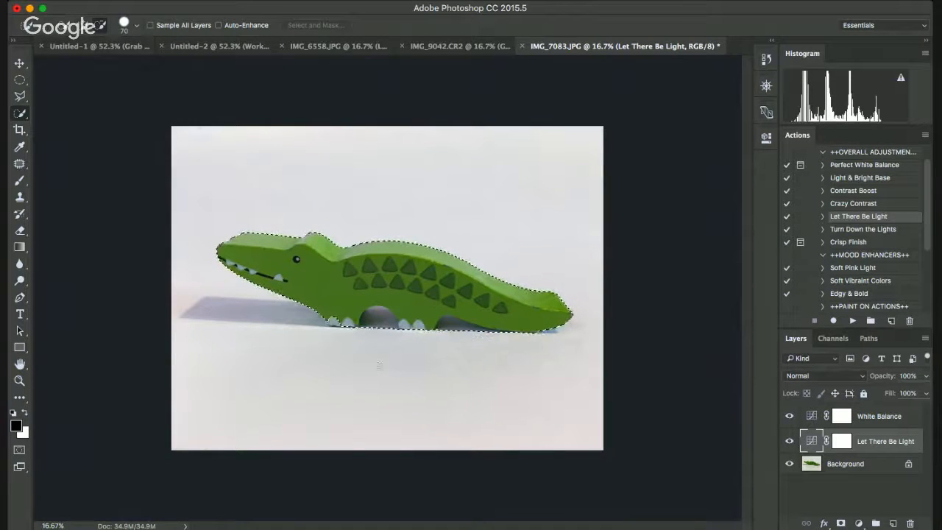
left_click(376, 324)
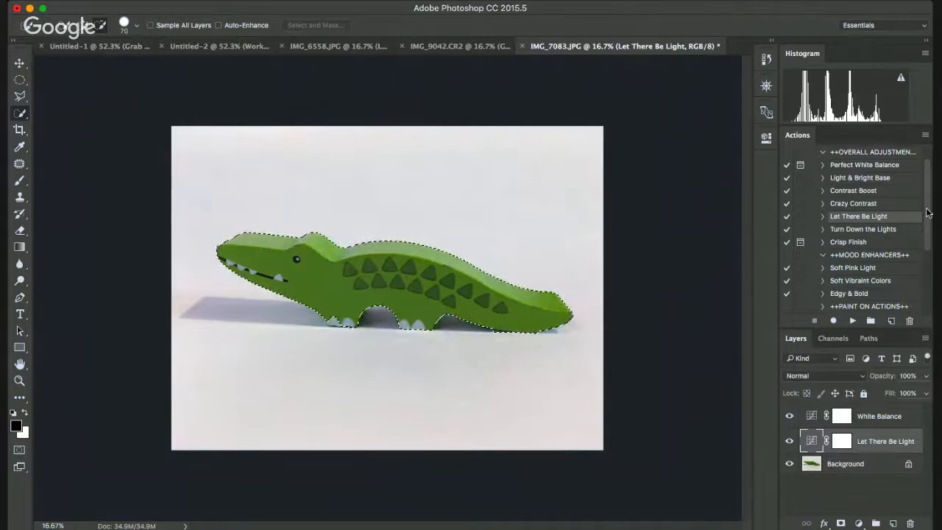
- Run the Paint Off Shadows action with the alligator selected, and switch to the Brush tool
mouse_move(927, 213)
left_mouse_down()
mouse_move(928, 270)
mouse_move(924, 206)
mouse_move(924, 270)
left_mouse_up()
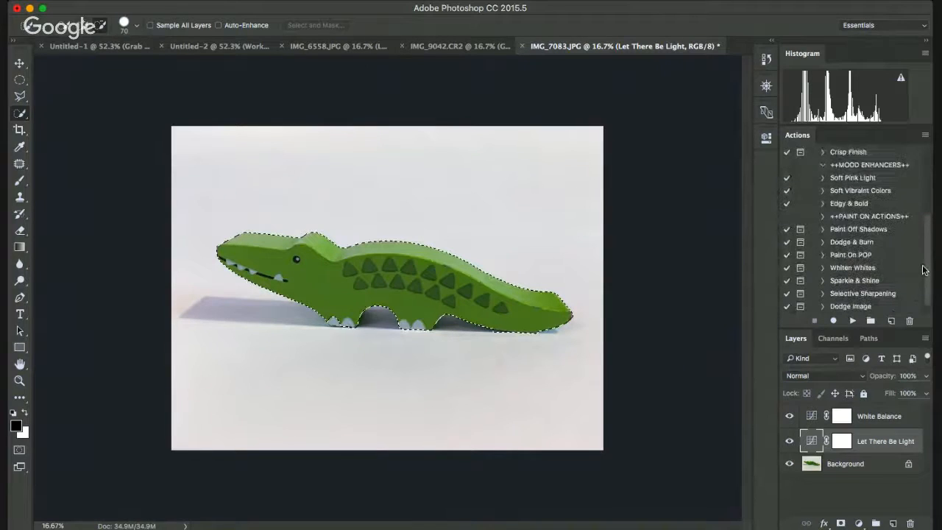
left_click(877, 229)
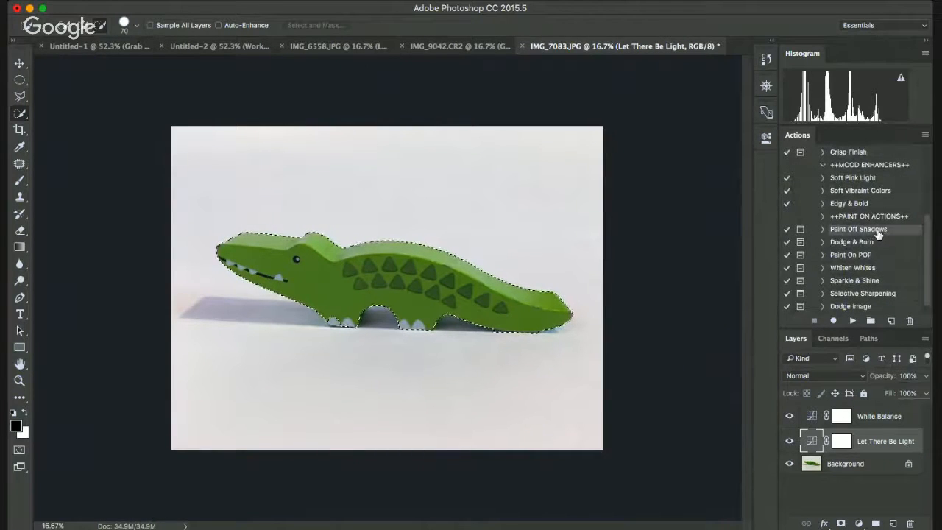
left_click(852, 321)
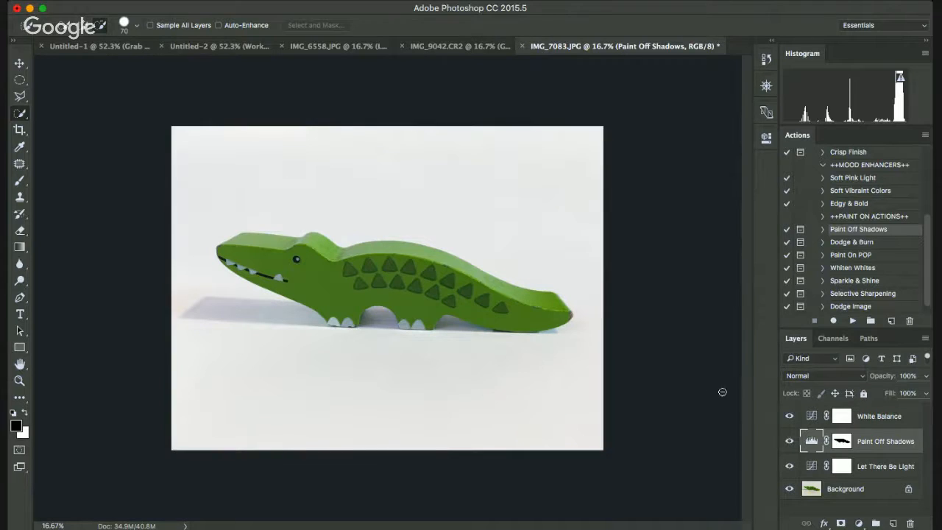
left_click(21, 181)
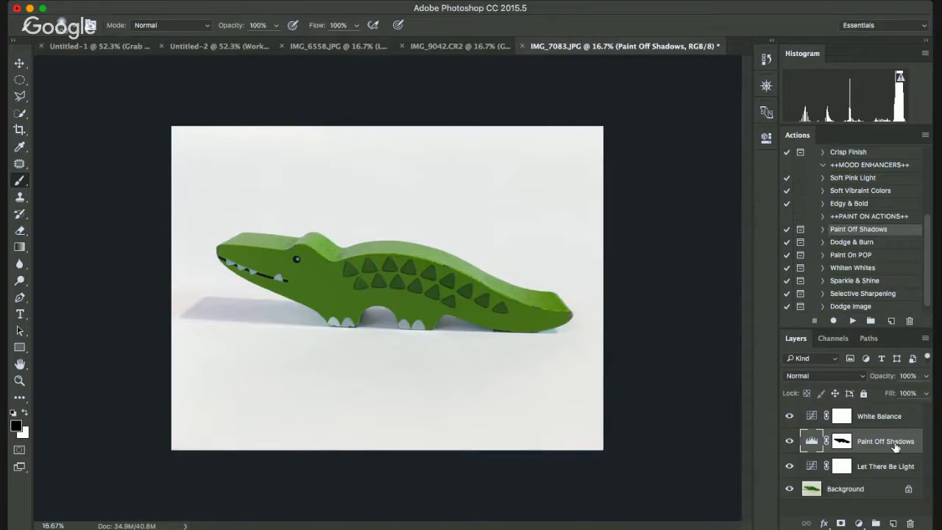
- Target the Paint Off Shadows layer mask, reset the paint colors to black and white, and shrink the brush for the alligator's feet
left_click(841, 441)
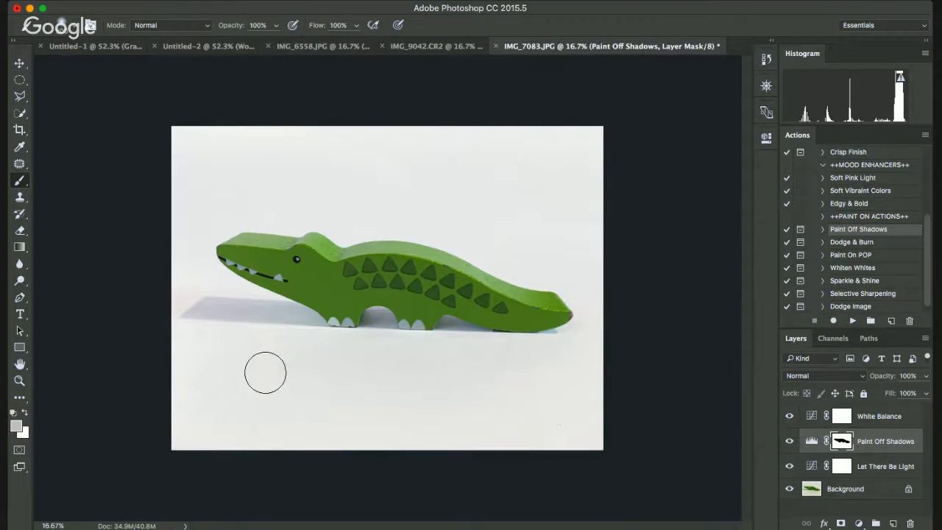
key("d")
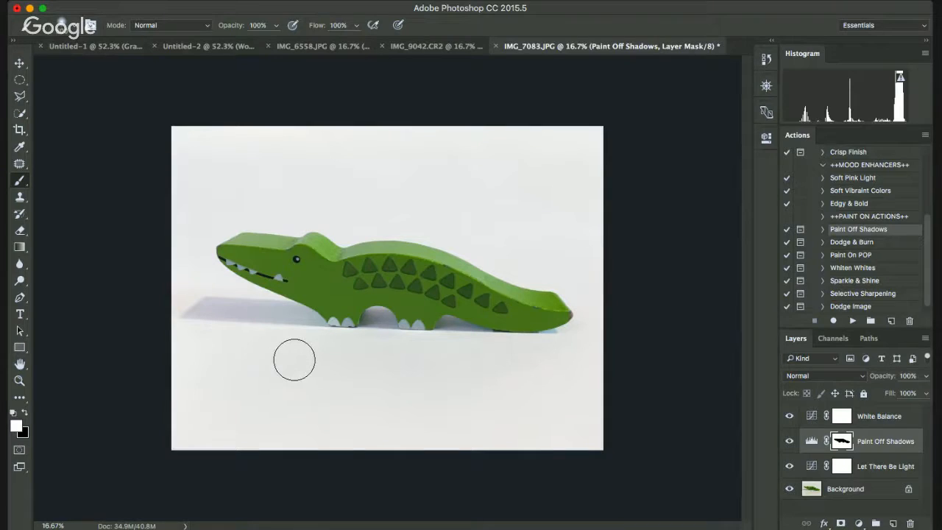
key("x")
key("bracketleft")
key("bracketleft")
key("bracketleft")
key("bracketleft")
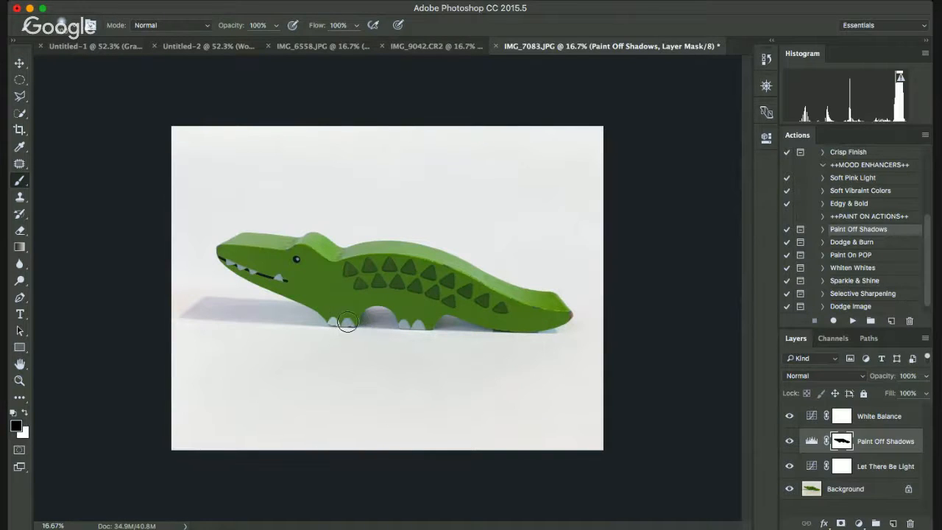
key("bracketleft")
key("x")
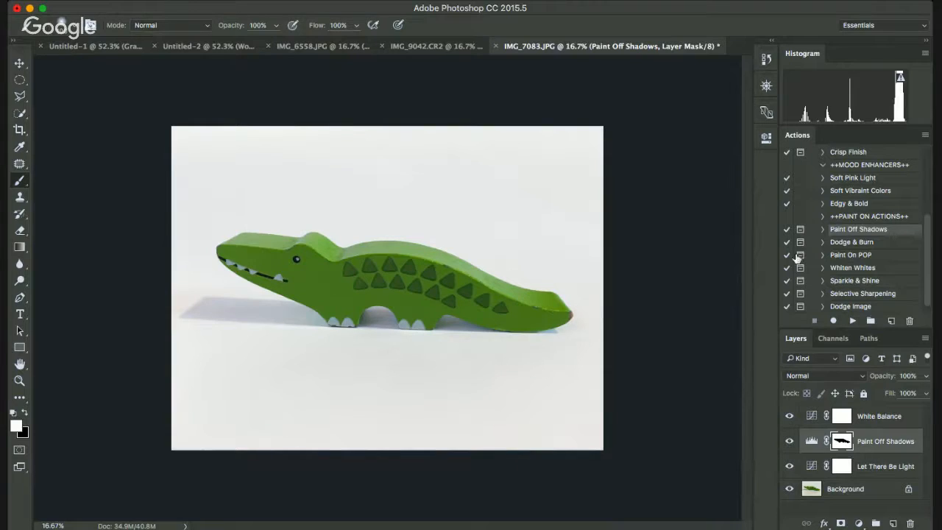
- Run the Whiten Whites action on the alligator photo and enlarge the brush for painting on its mask
scroll(931, 286, "down", 1)
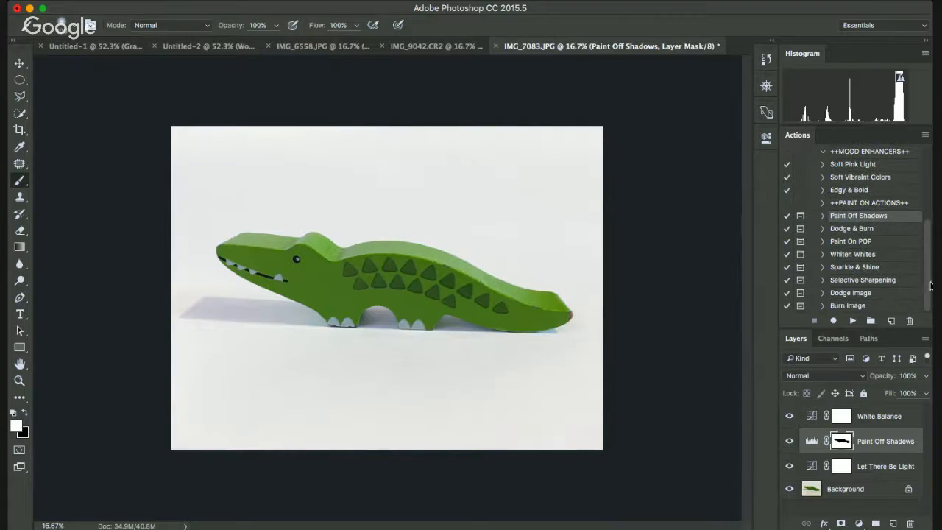
left_click(875, 255)
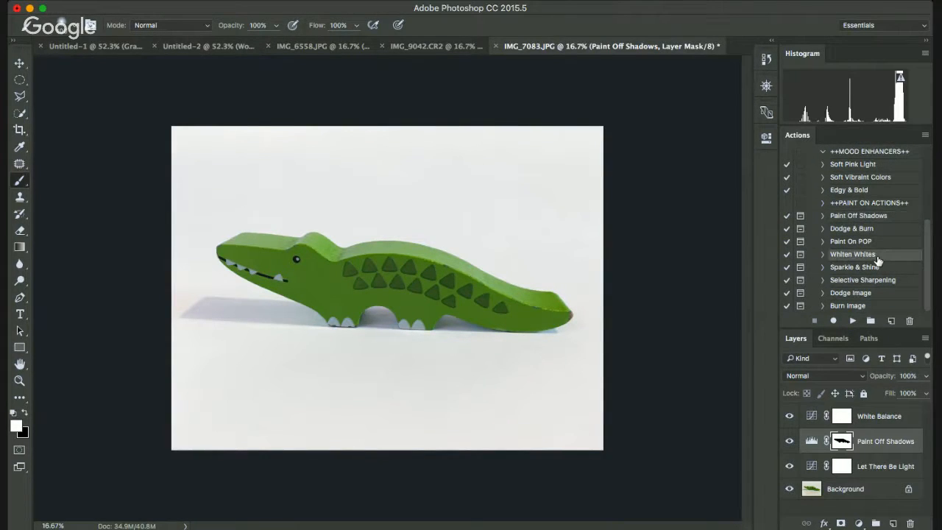
left_click(853, 321)
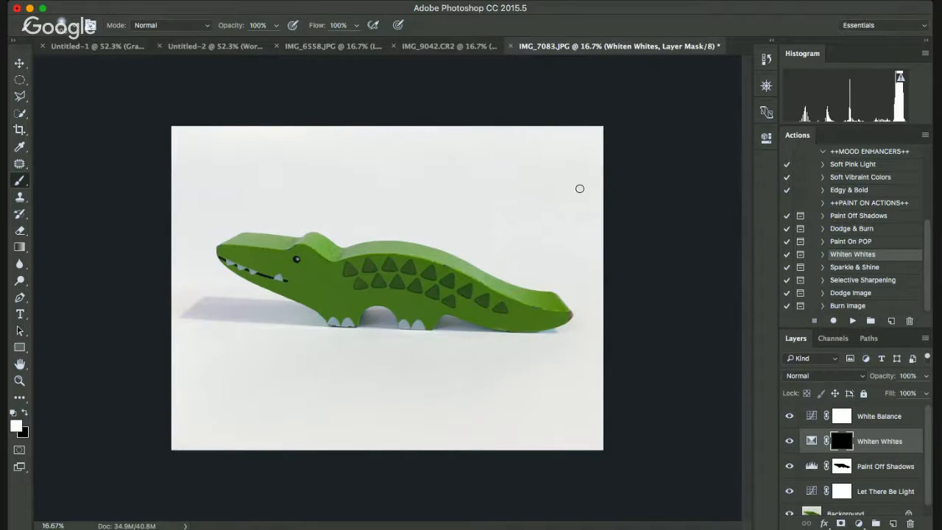
key("bracketright")
key("bracketright")
key("bracketright")
key("bracketright")
key("bracketright")
key("bracketright")
key("bracketright")
key("bracketright")
key("bracketright")
key("bracketright")
key("bracketright")
key("bracketright")
key("bracketright")
key("bracketright")
key("bracketright")
key("bracketright")
key("bracketright")
key("bracketright")
key("bracketright")
key("bracketright")
- Move the Whiten Whites layer above all others and the White Balance layer directly above the Background
left_click_drag(888, 406, 888, 410)
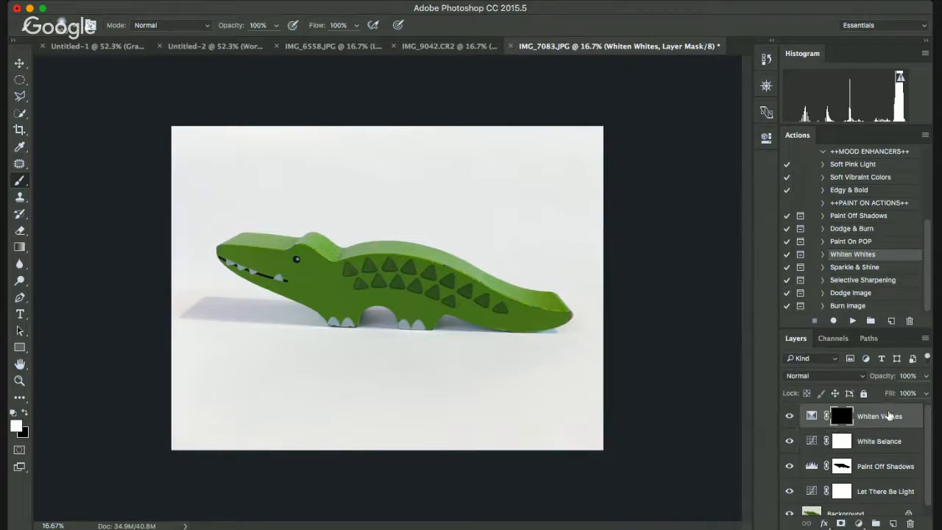
left_click_drag(884, 445, 881, 505)
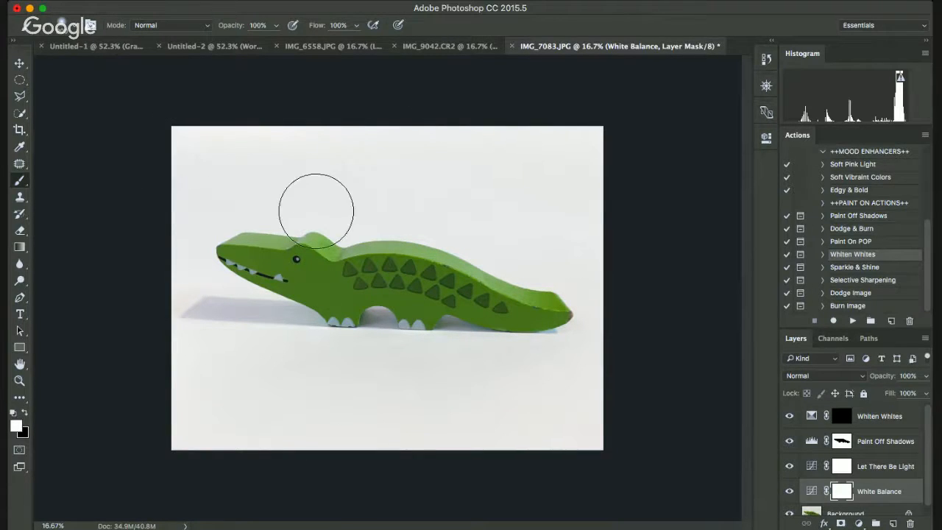
- Paint white over the backdrop on the Whiten Whites layer mask with a further enlarged brush
key("bracketright")
key("bracketright")
key("bracketright")
key("bracketright")
key("bracketright")
key("bracketright")
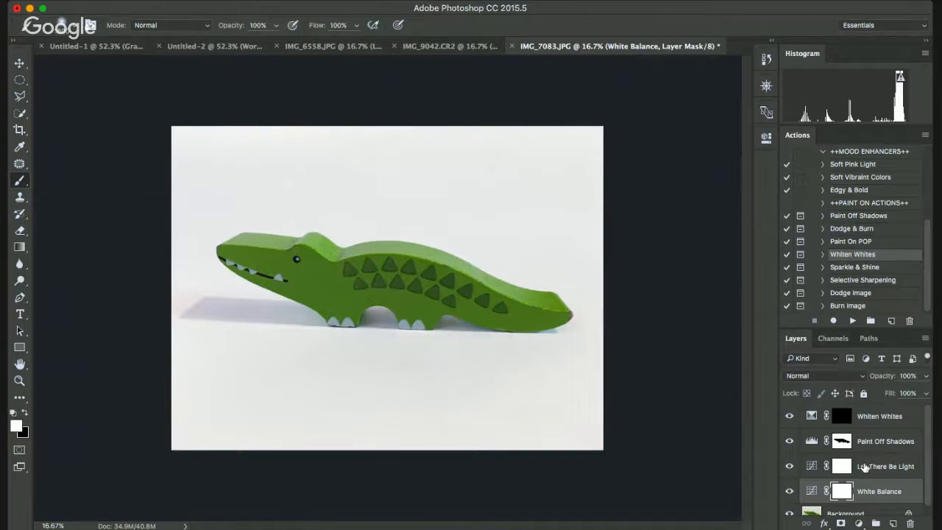
left_click(844, 416)
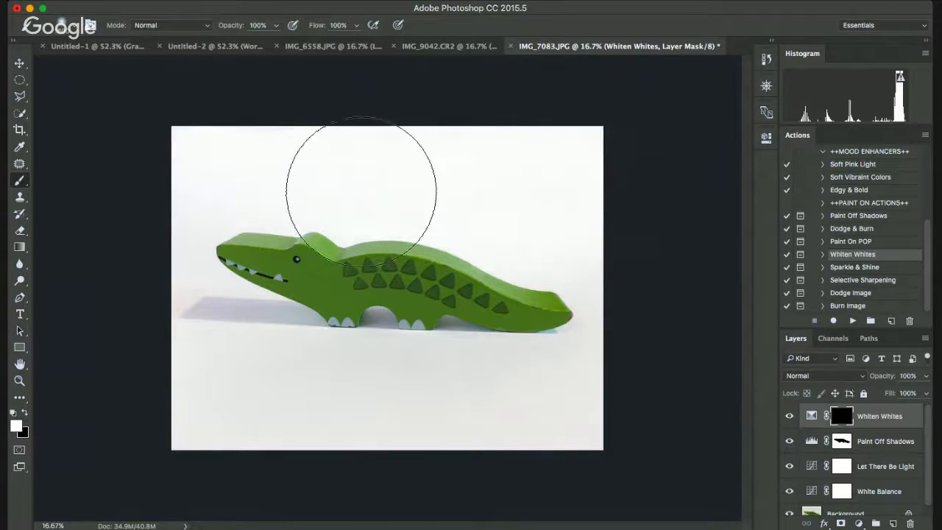
mouse_move(307, 357)
left_mouse_down()
mouse_move(342, 380)
mouse_move(578, 389)
left_mouse_up()
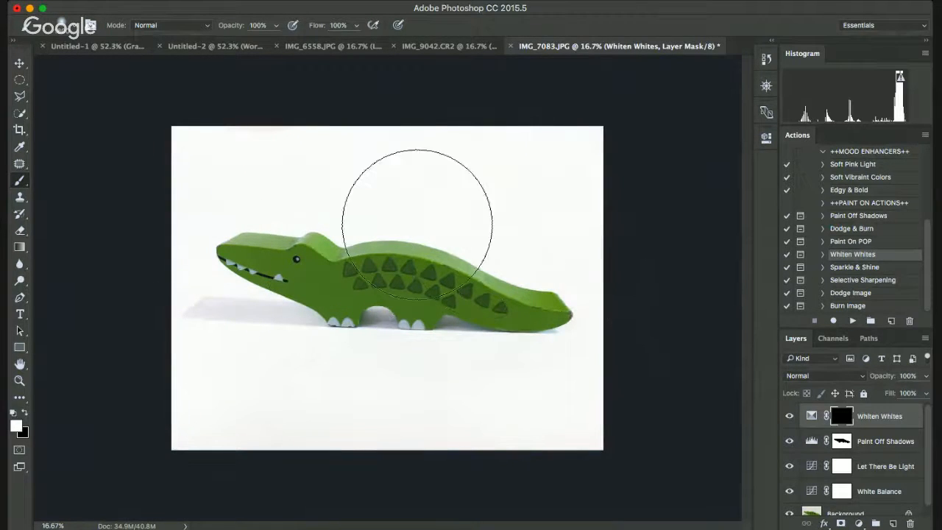
mouse_move(317, 464)
left_mouse_down()
mouse_move(245, 308)
mouse_move(252, 289)
mouse_move(235, 260)
mouse_move(332, 76)
mouse_move(654, 151)
left_mouse_up()
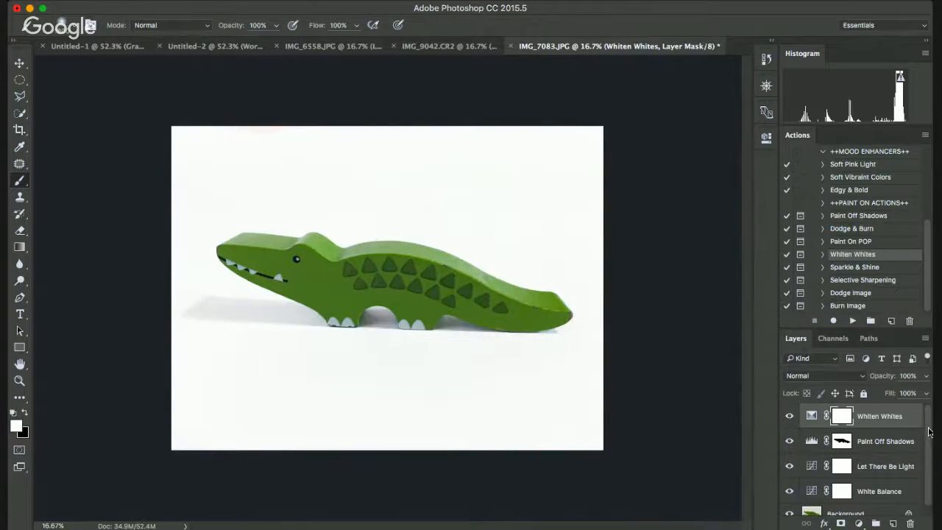
- Group the four adjustment layers from Whiten Whites down to White Balance
scroll(930, 431, "down", 1)
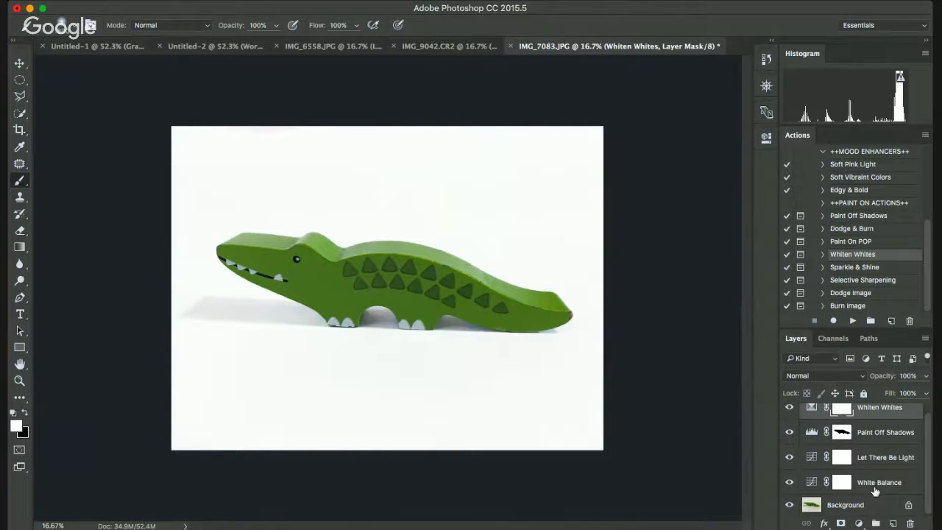
left_click(874, 484, "shift")
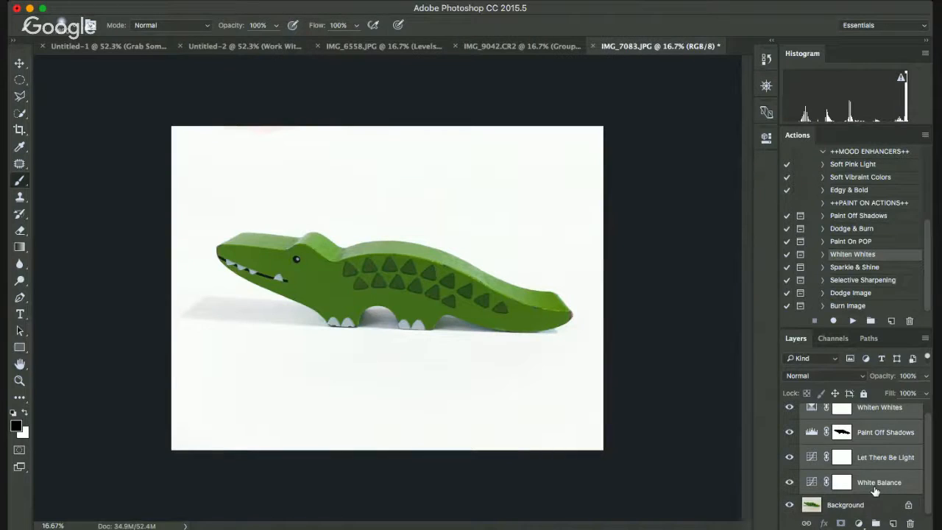
key("super+g")
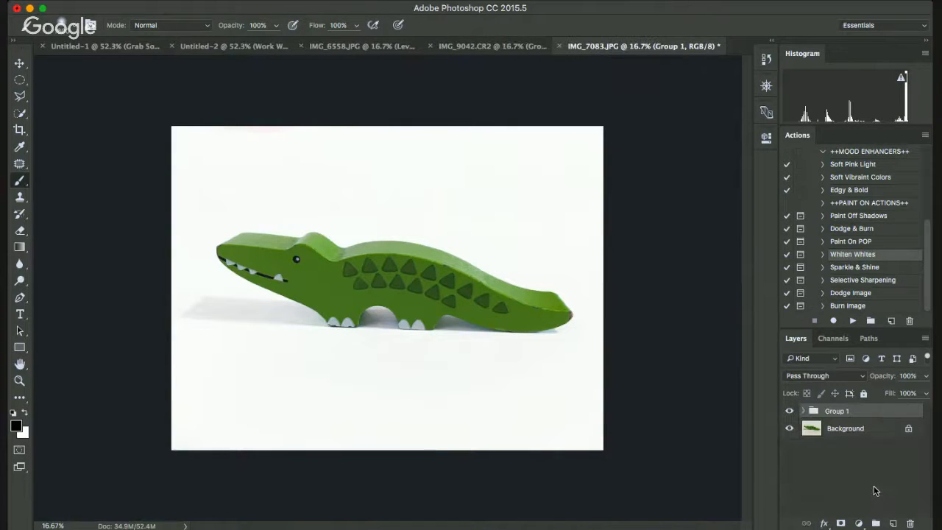
- Compare the alligator photo before and after by toggling the visibility of Group 1
left_click(789, 411)
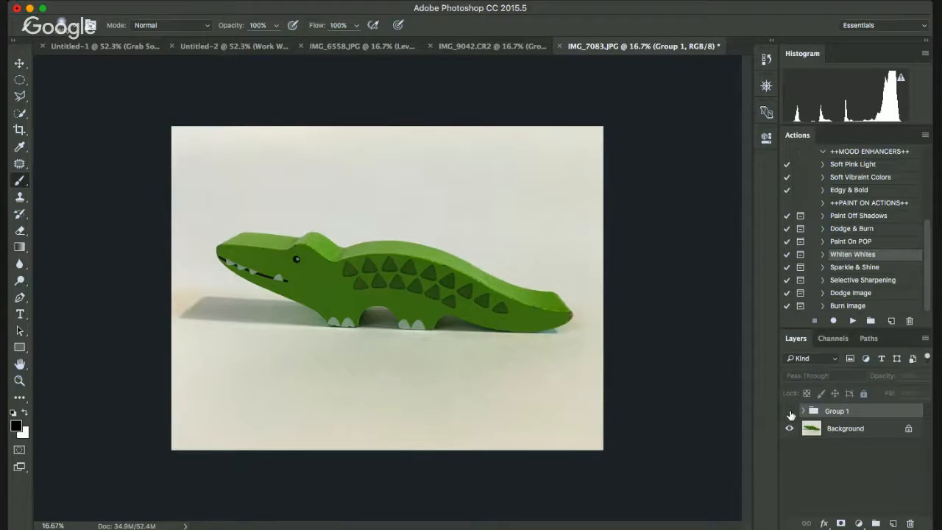
left_click(790, 412)
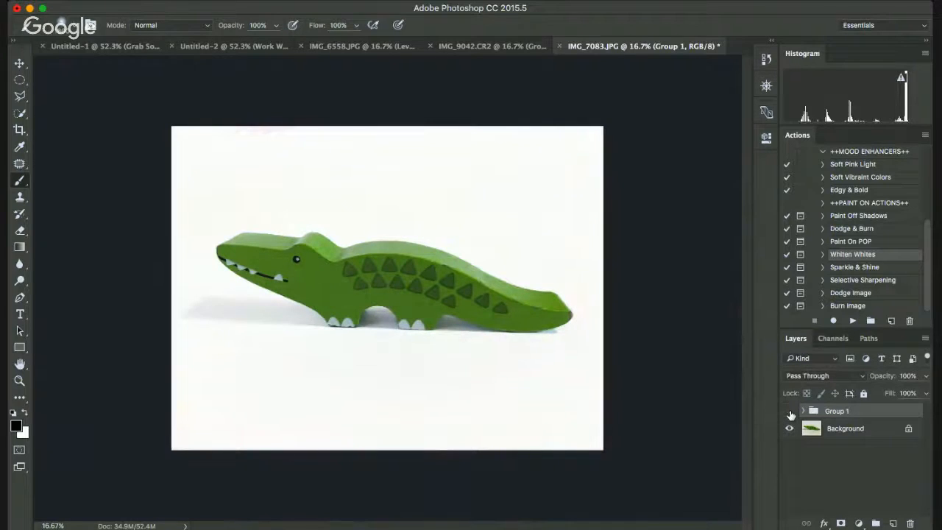
left_click(790, 413)
left_click(790, 413)
left_click(789, 413)
left_click(790, 413)
- Run the Crisp Finish action to sharpen the alligator photo
scroll(928, 291, "up", 5)
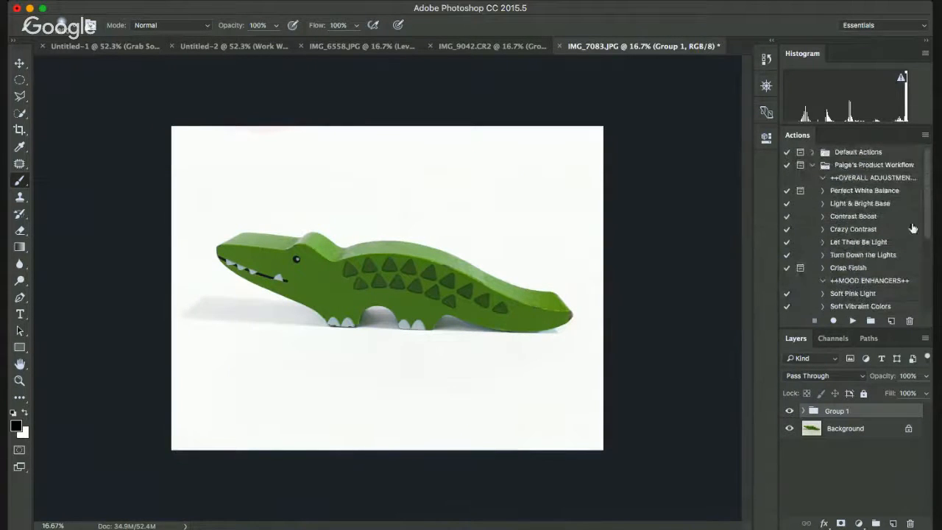
left_click(871, 269)
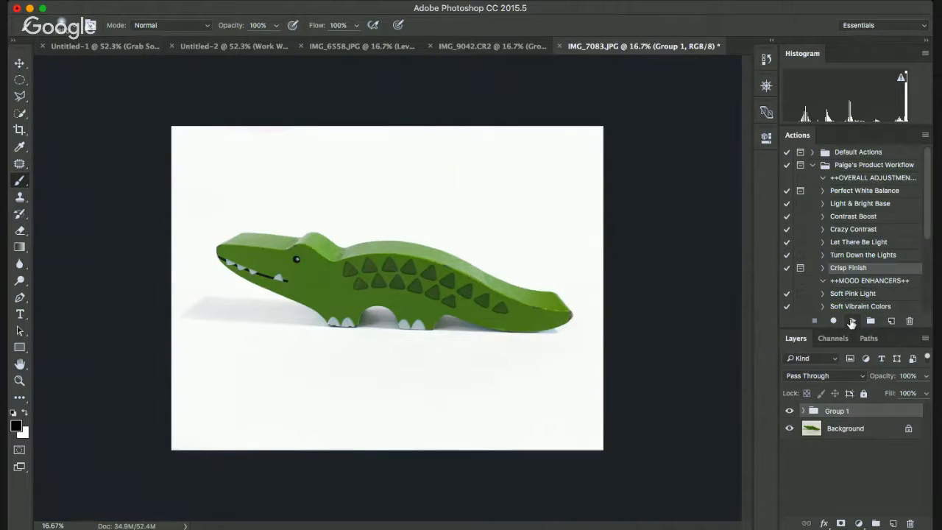
left_click(851, 322)
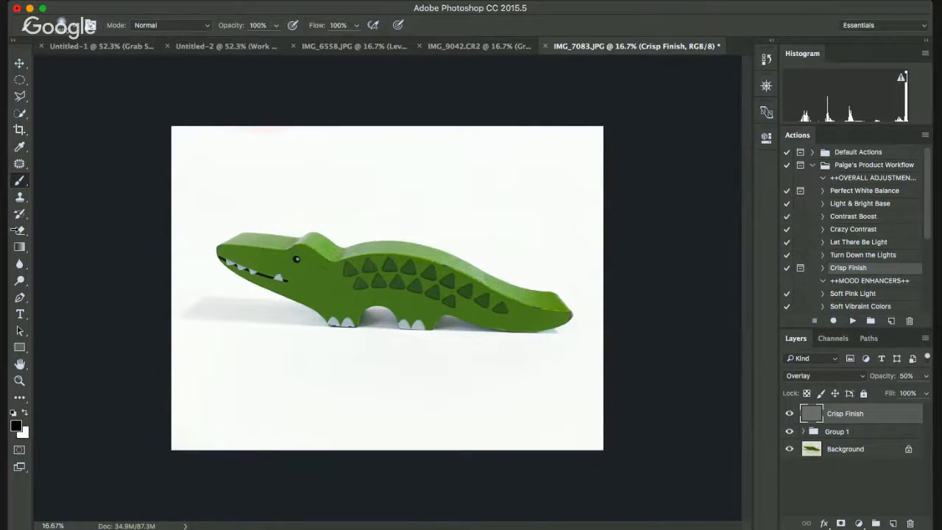
- Examine the alligator's head up close with the Crisp Finish layer hidden and shown
left_click(21, 380)
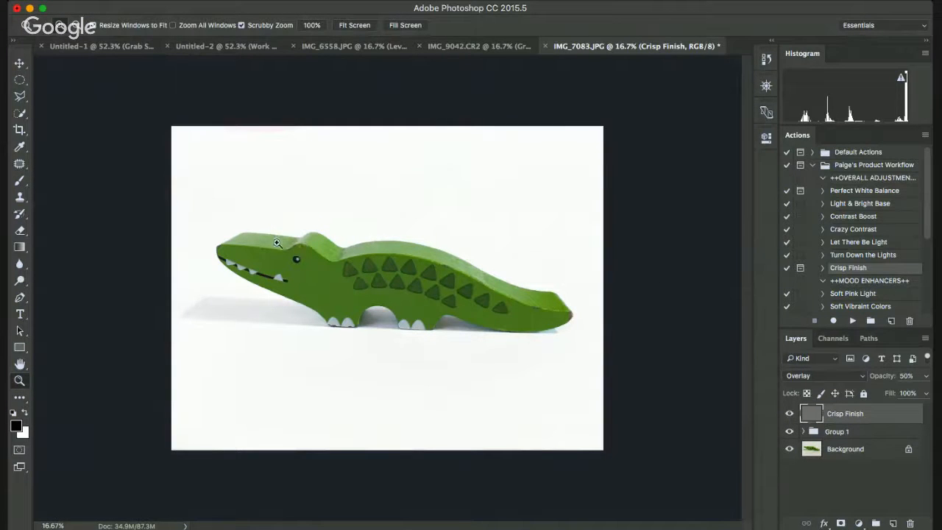
left_click_drag(281, 243, 336, 266)
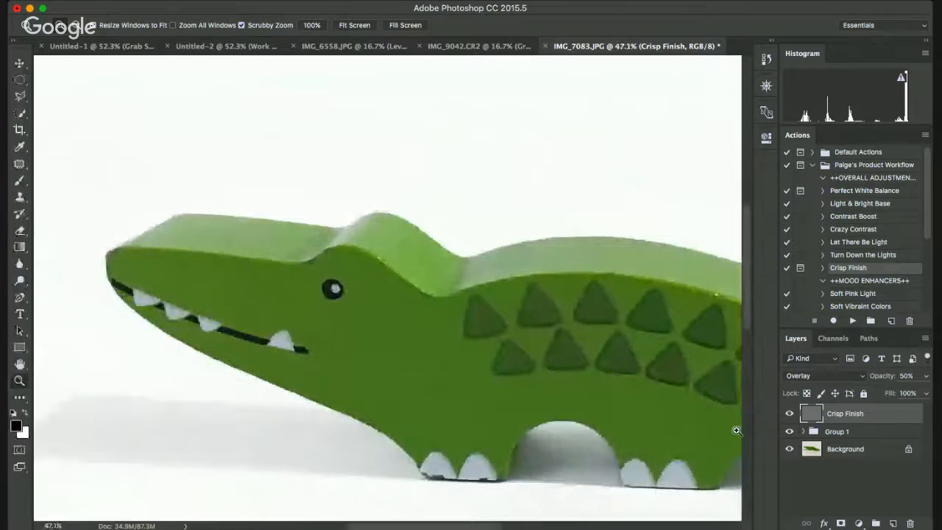
left_click(789, 414)
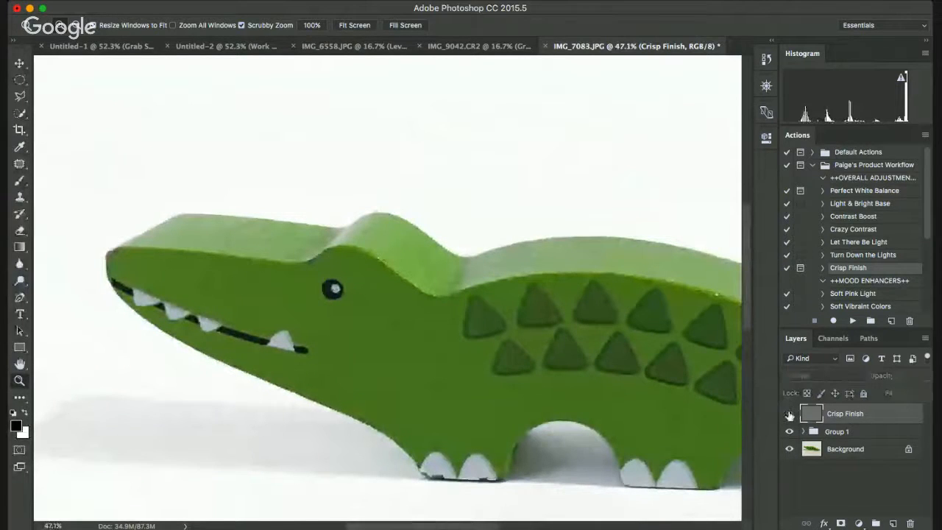
left_click(788, 415)
left_click(788, 414)
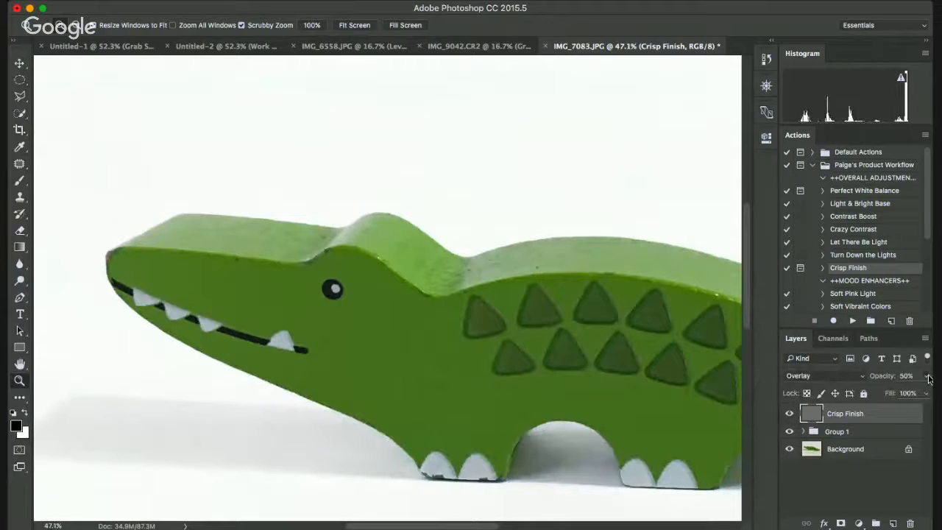
- Try the Crisp Finish layer at 100% opacity, reduce the opacity, and move the layer into Group 1
key("0")
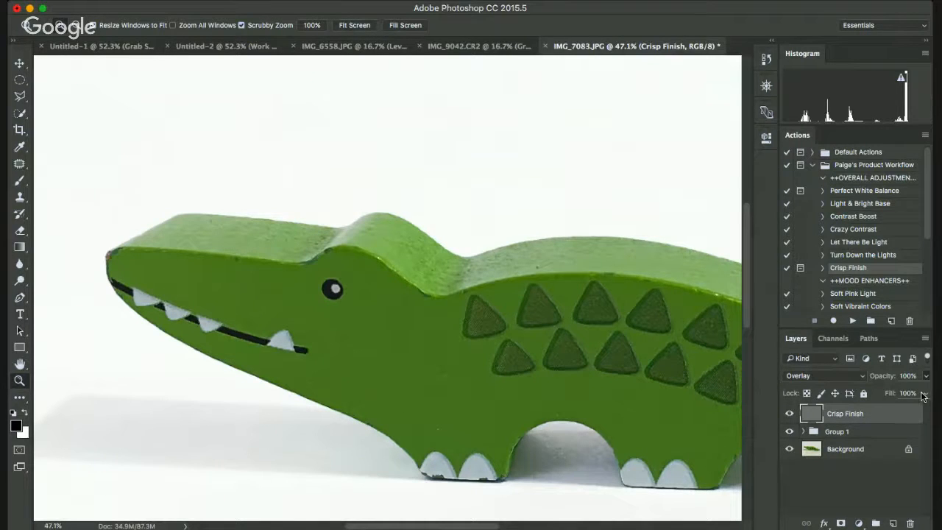
key("3")
key("7")
key("9")
left_click_drag(849, 416, 847, 434)
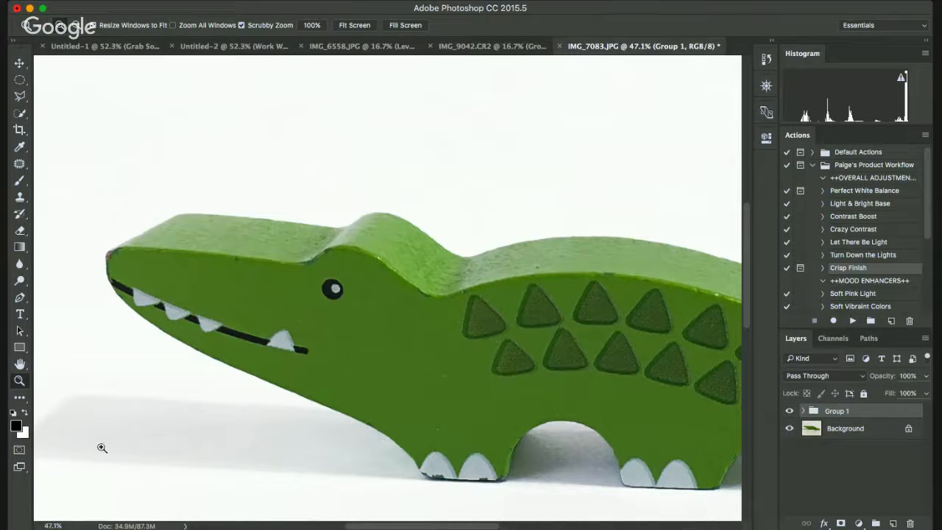
- View the whole alligator photo and compare it with Group 1 hidden and shown
left_click(354, 25)
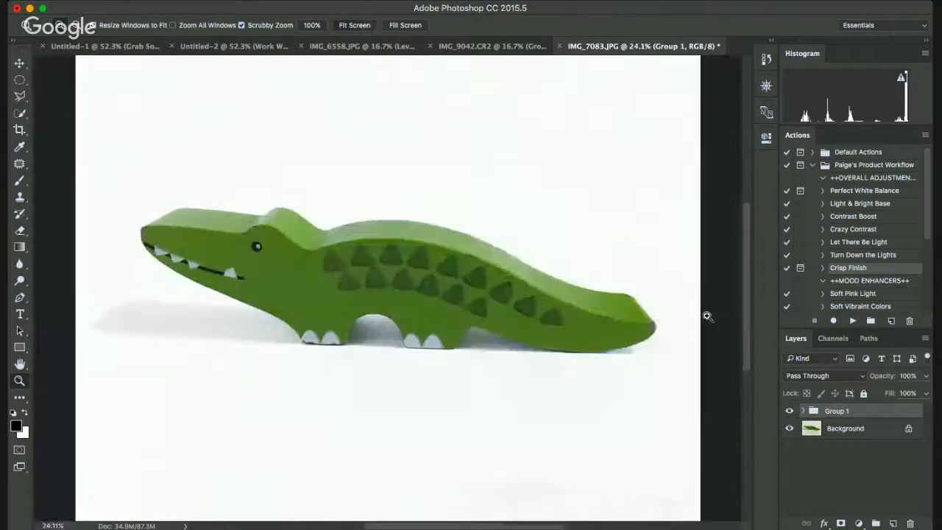
left_click(788, 412)
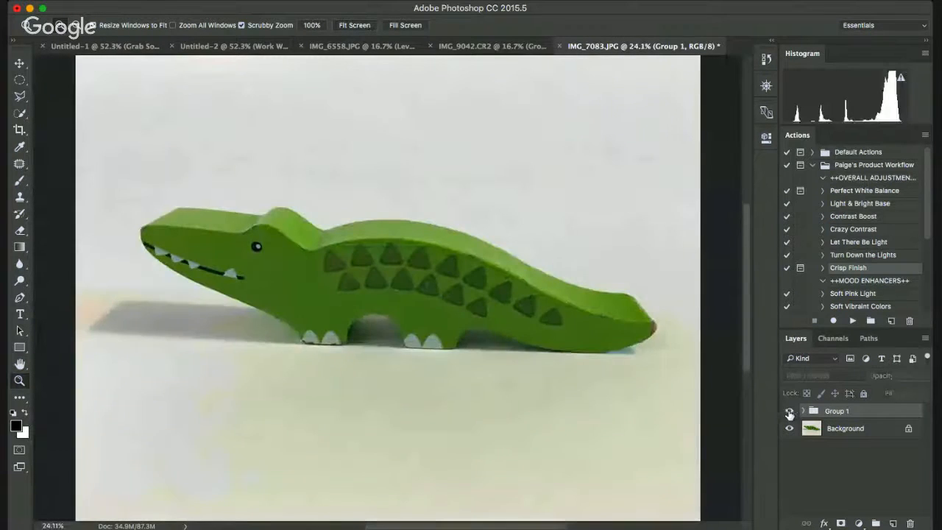
left_click(788, 412)
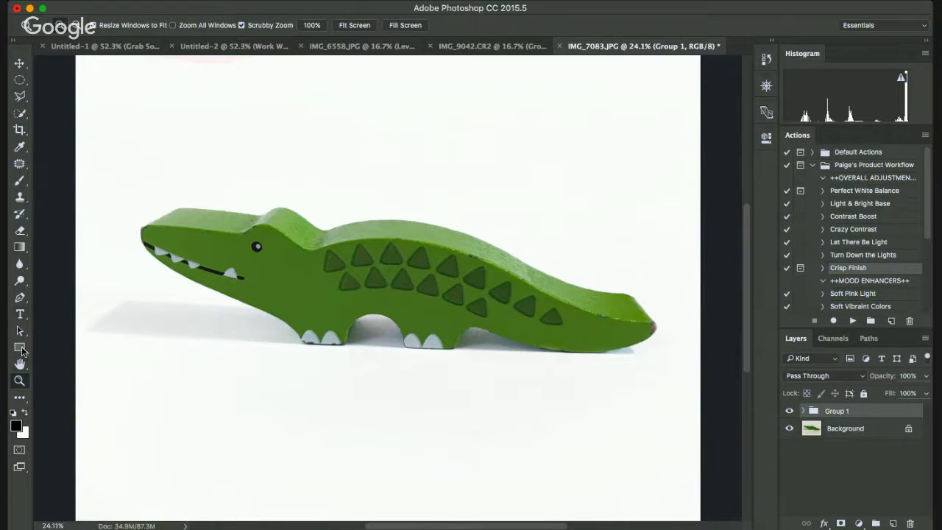
- Start a text layer beneath the alligator with the word "Use", colored black at 300 pt
left_click(20, 314)
left_click(313, 415)
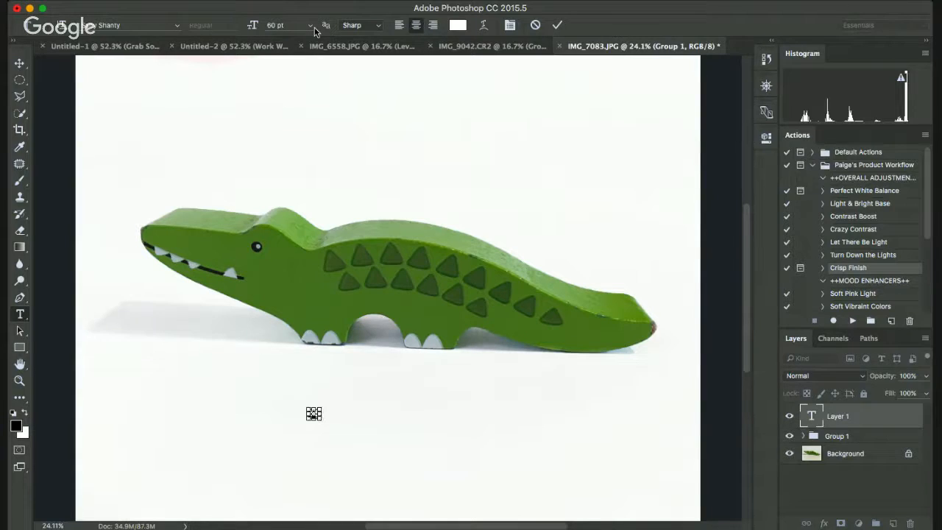
key("super+a")
left_click(458, 28)
left_click_drag(475, 298, 395, 441)
left_click(727, 225)
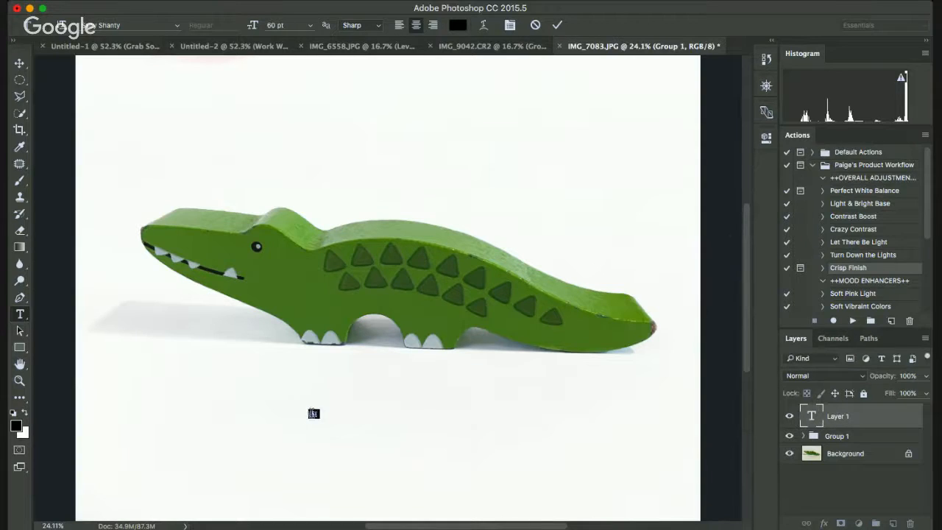
left_click(290, 25)
type("300")
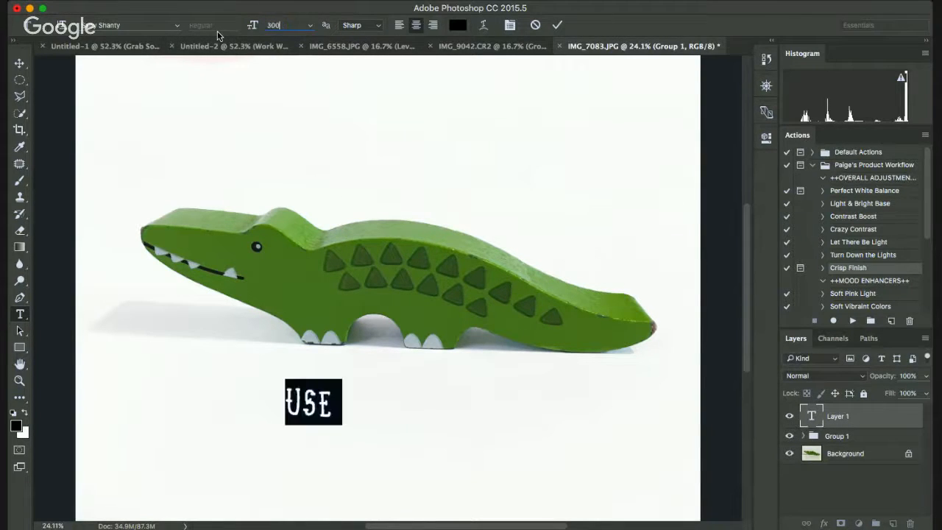
- Complete the text to read "Use Code Webinar" and center it beneath the alligator
left_click(338, 407)
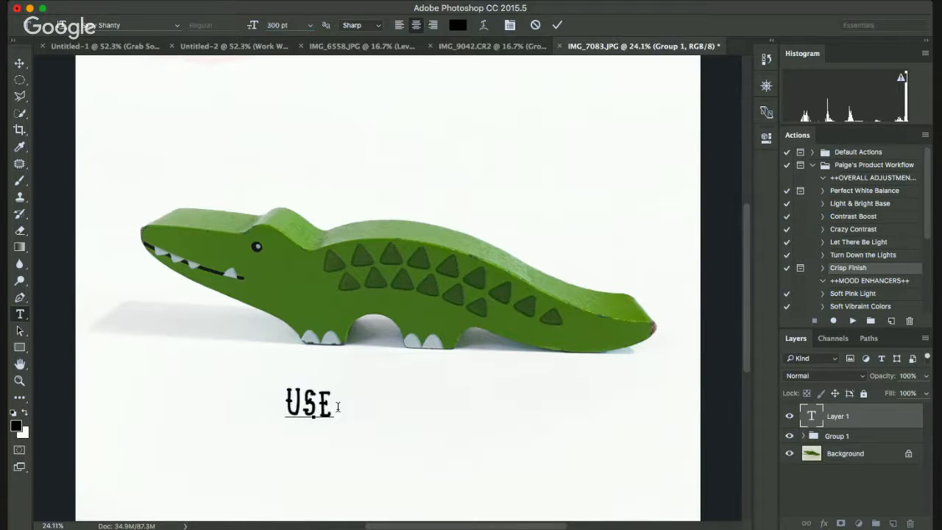
type("CO")
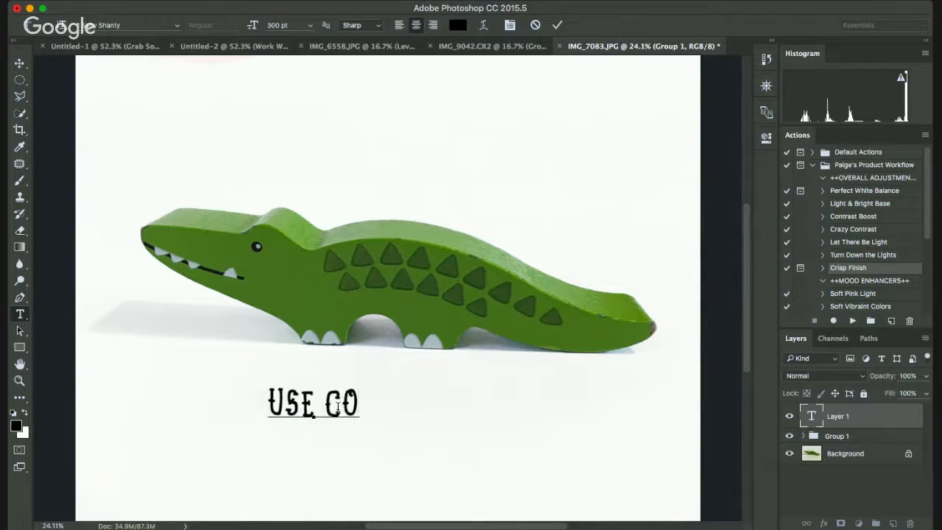
type("DE WE")
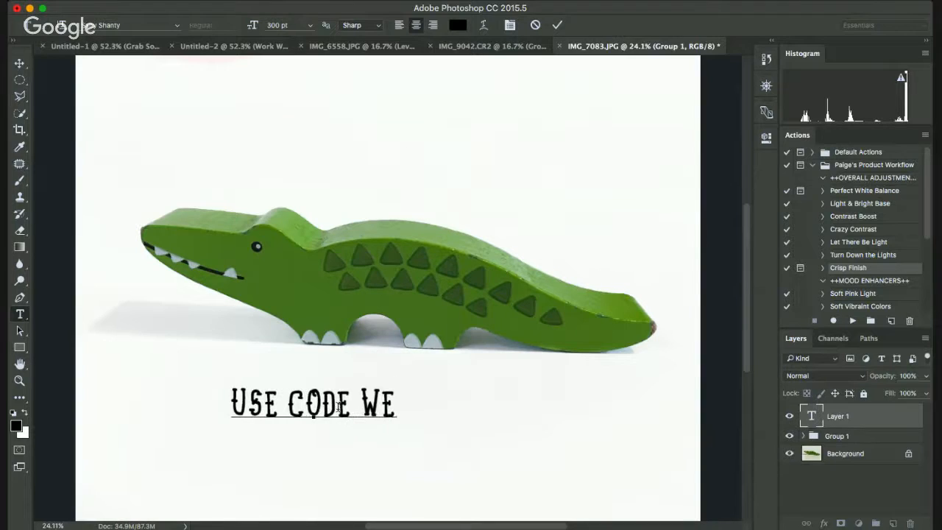
type("BINA")
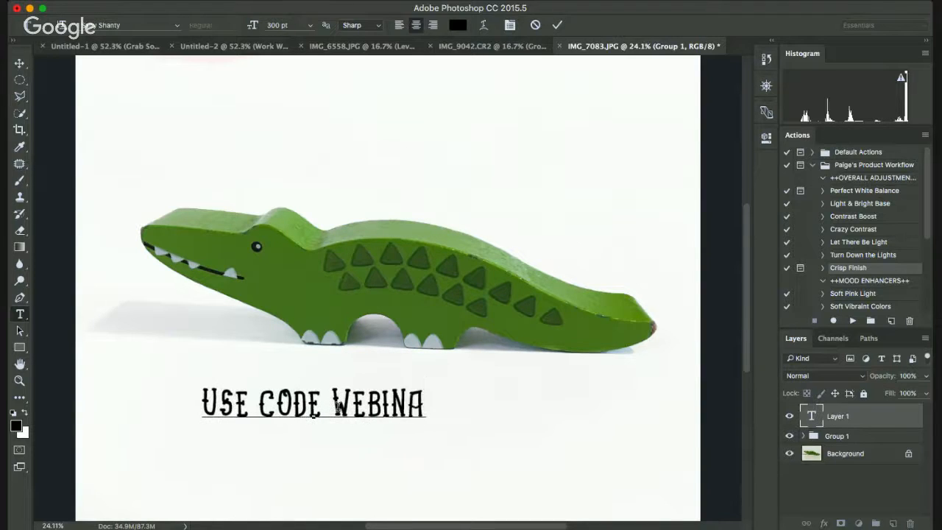
type("R")
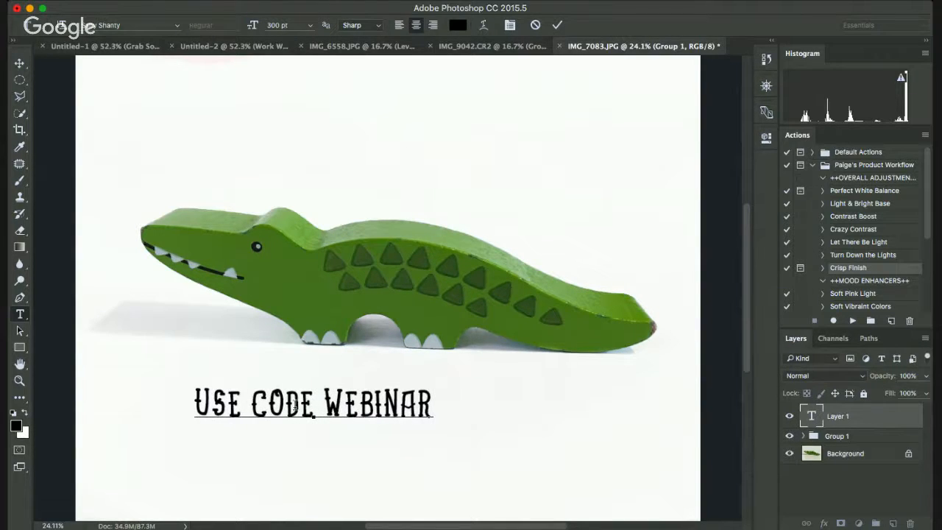
left_click(19, 63)
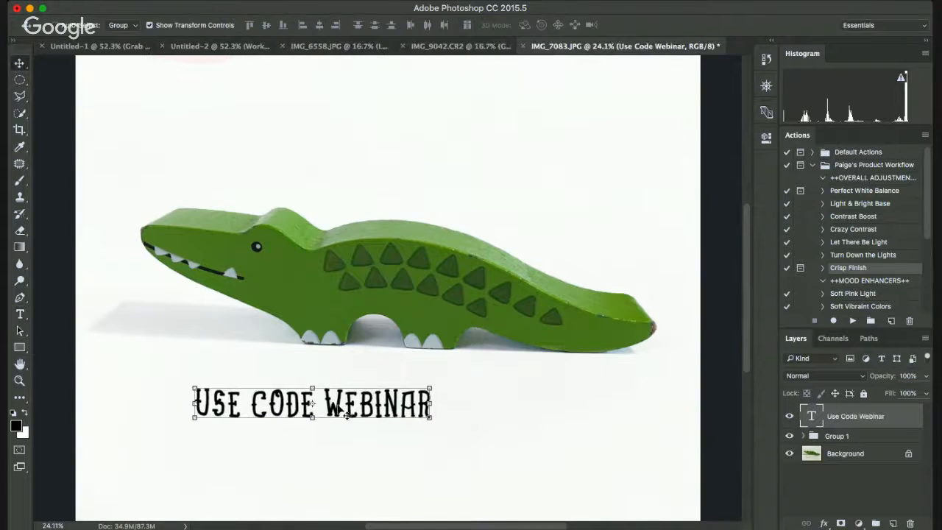
left_click_drag(377, 407, 424, 421)
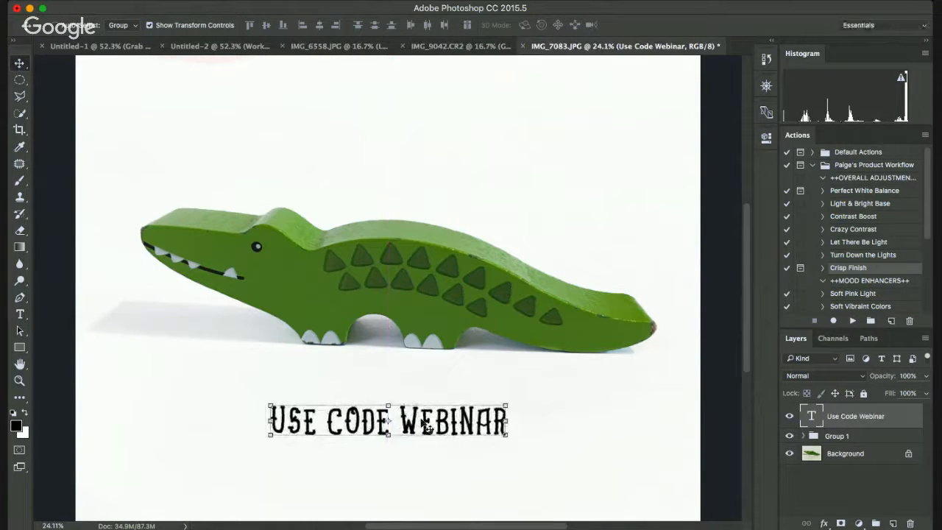